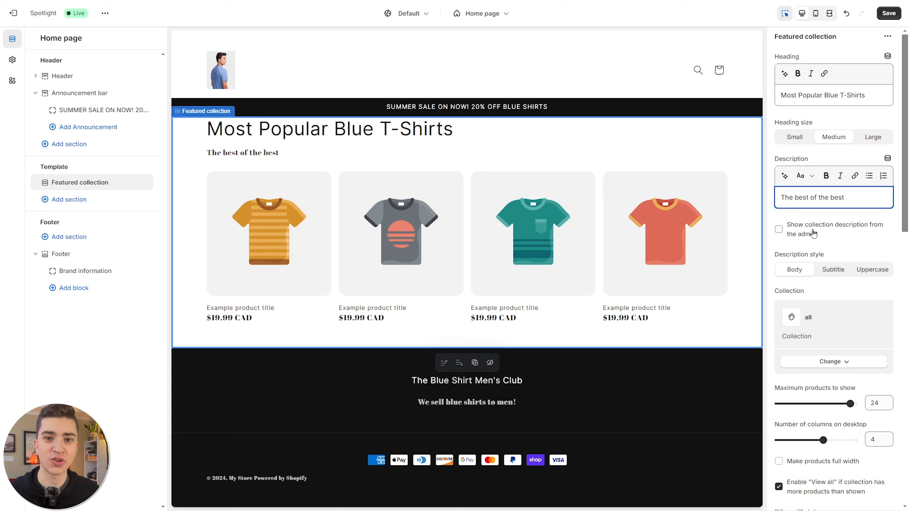
Step: Limit the featured collection to a maximum of 3 products and set its number of desktop columns to 3
scroll(812, 233, "down", 3)
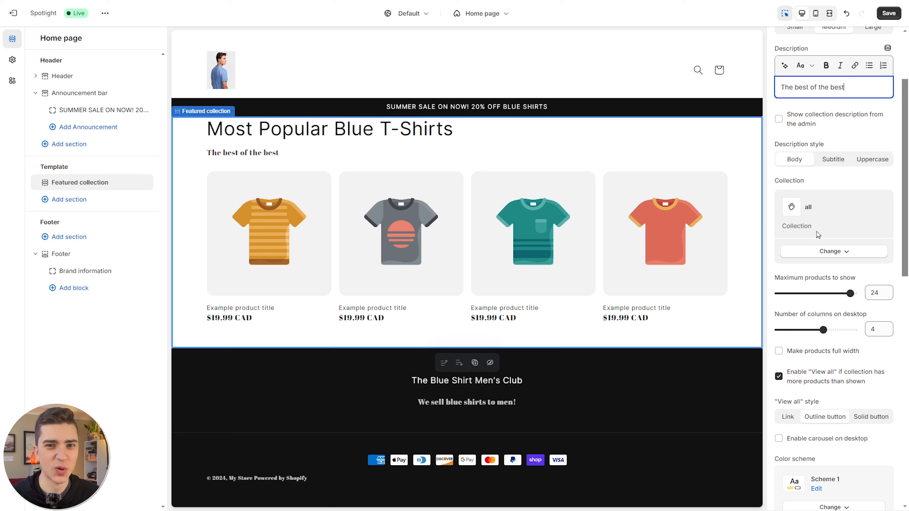
scroll(820, 243, "down", 3)
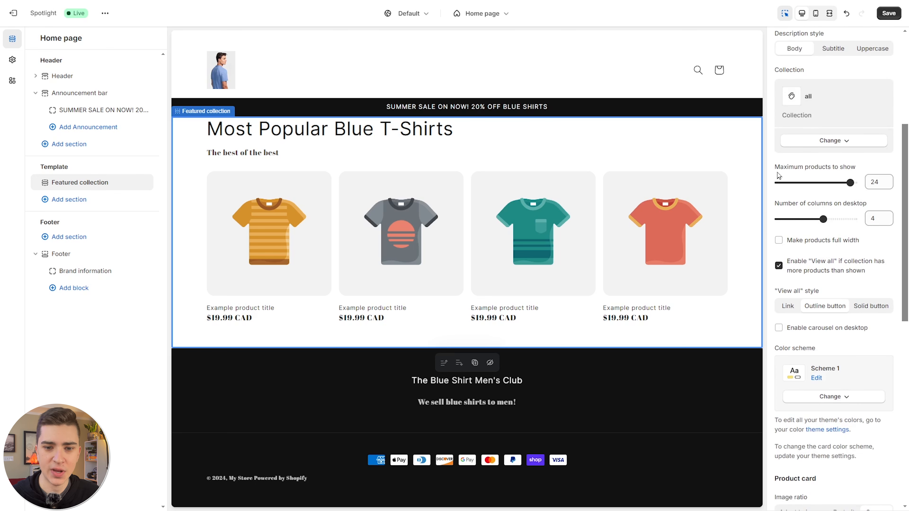
left_click_drag(775, 167, 851, 168)
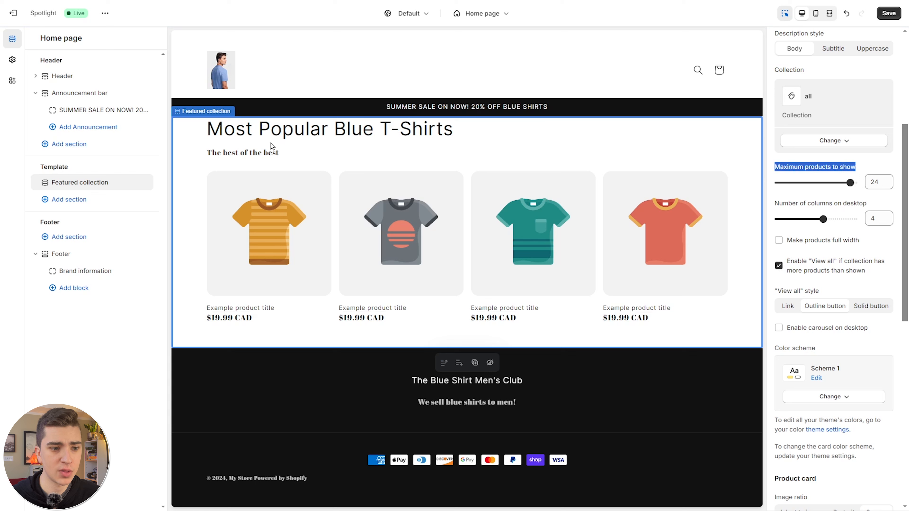
left_click_drag(850, 182, 781, 183)
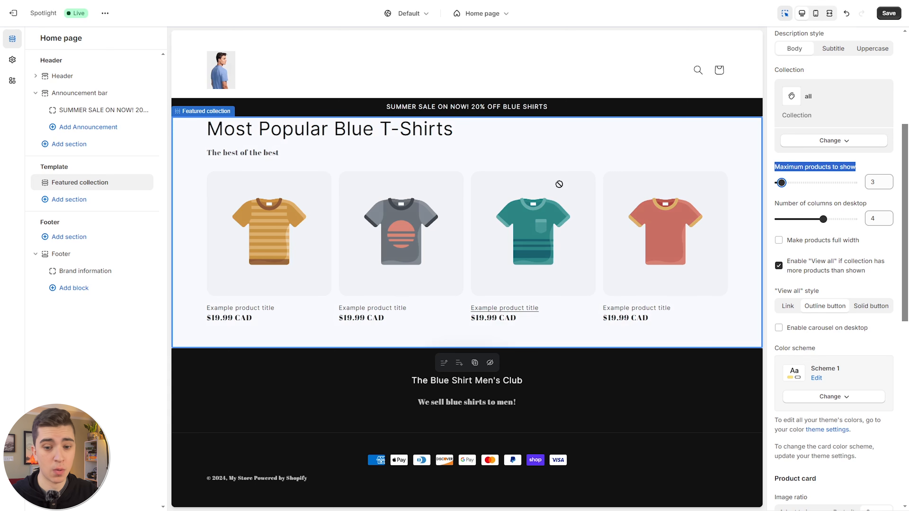
left_click_drag(824, 219, 808, 218)
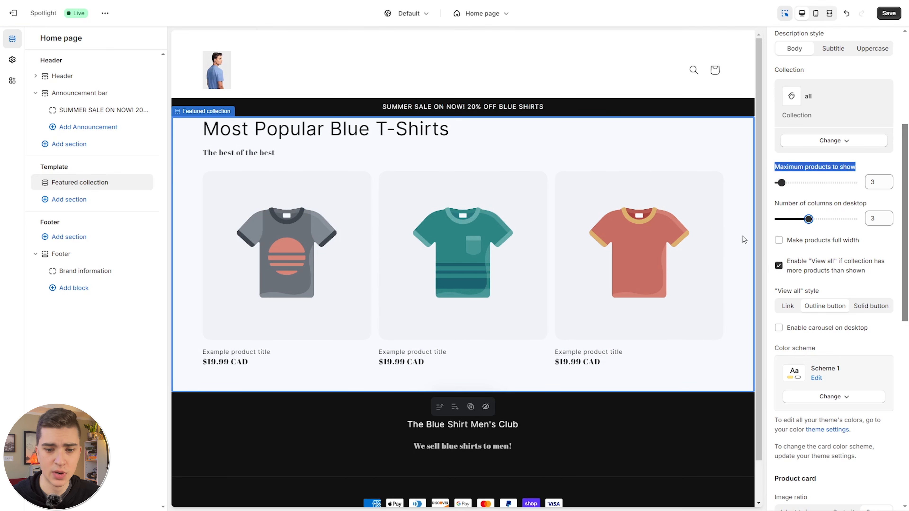
scroll(849, 213, "down", 3)
scroll(848, 240, "up", 3)
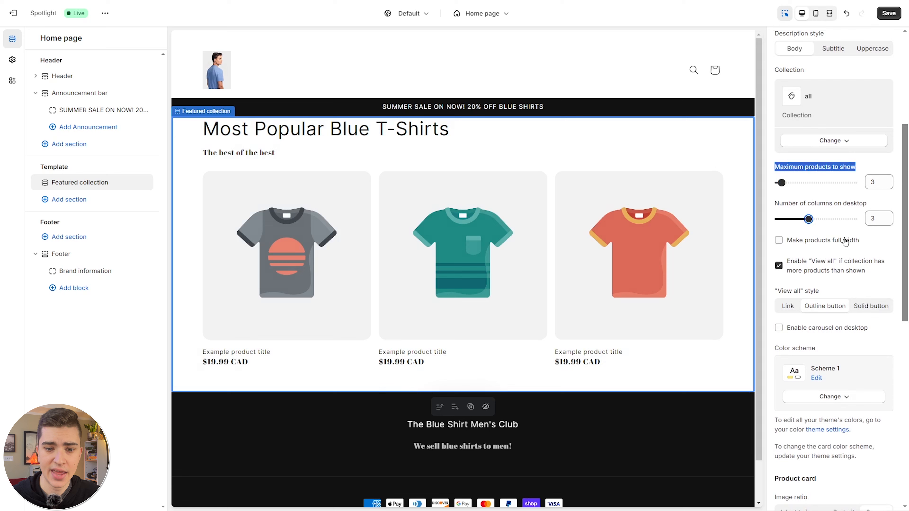
Step: Make the featured collection's products full width and check the image shape options of its product cards
left_click(787, 242)
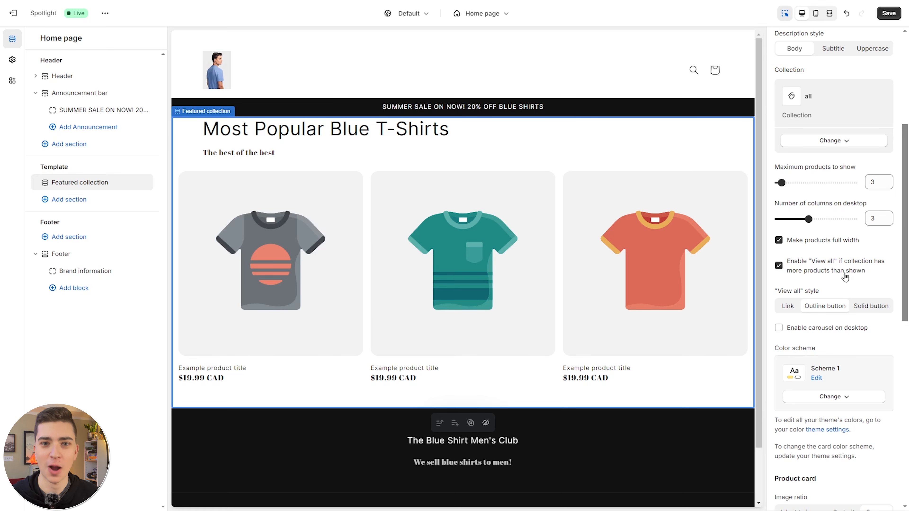
scroll(845, 277, "down", 9)
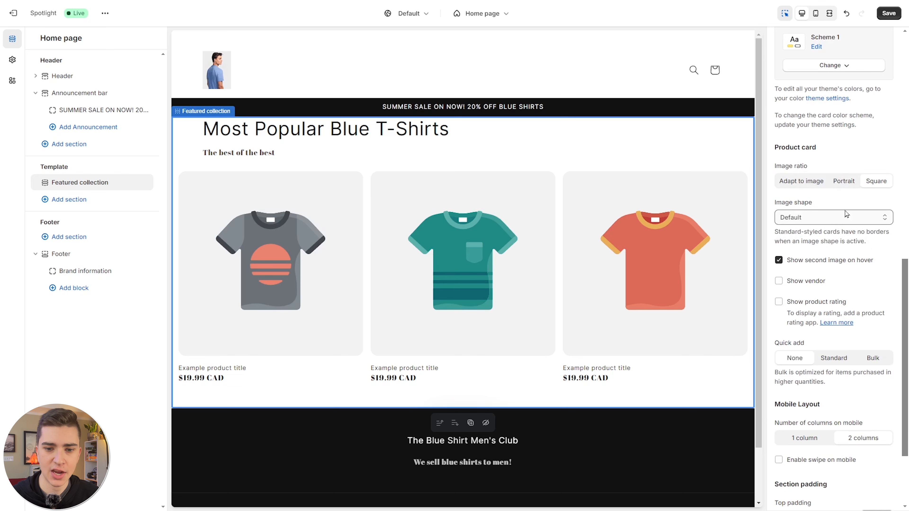
left_click(825, 217)
left_click(804, 217)
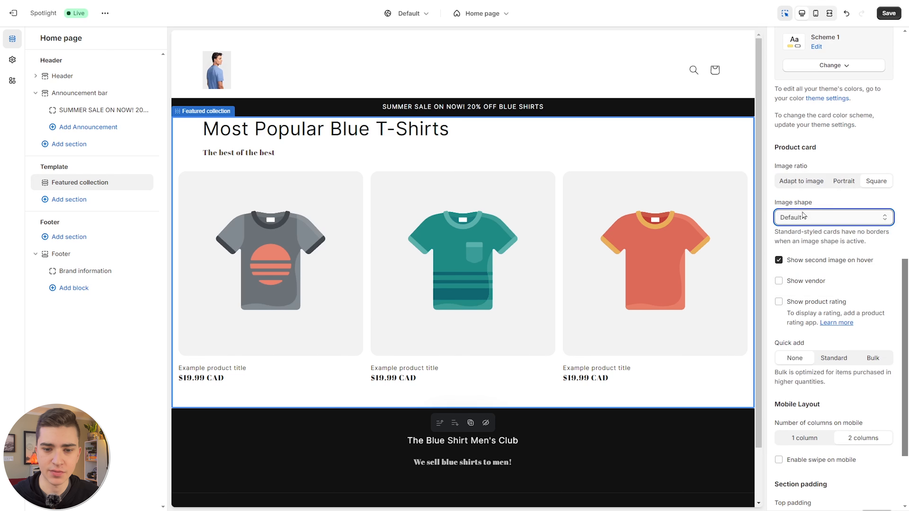
Step: Set the featured collection's mobile layout to 1 column
scroll(842, 215, "down", 3)
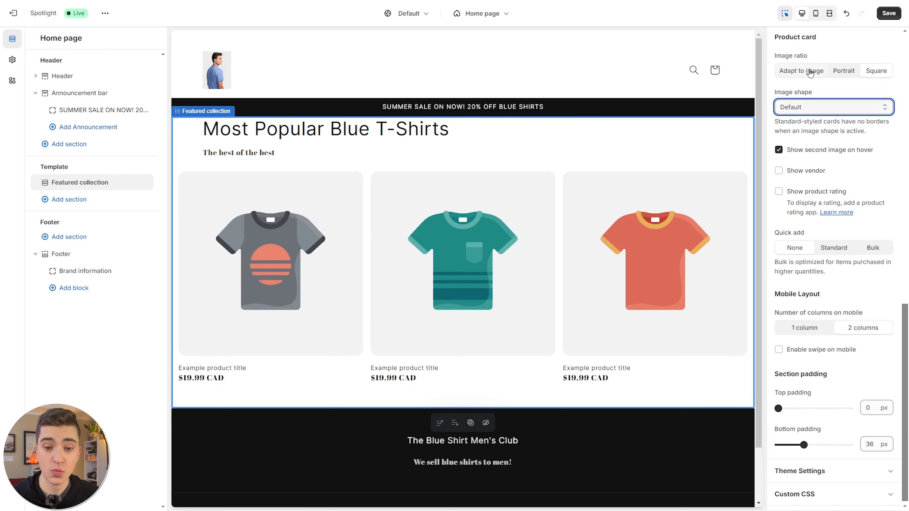
scroll(823, 208, "down", 1)
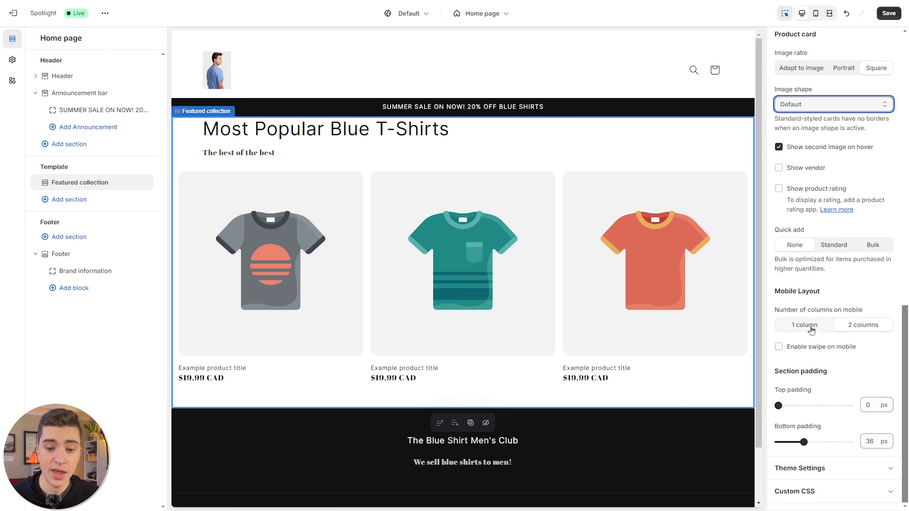
left_click_drag(778, 311, 862, 310)
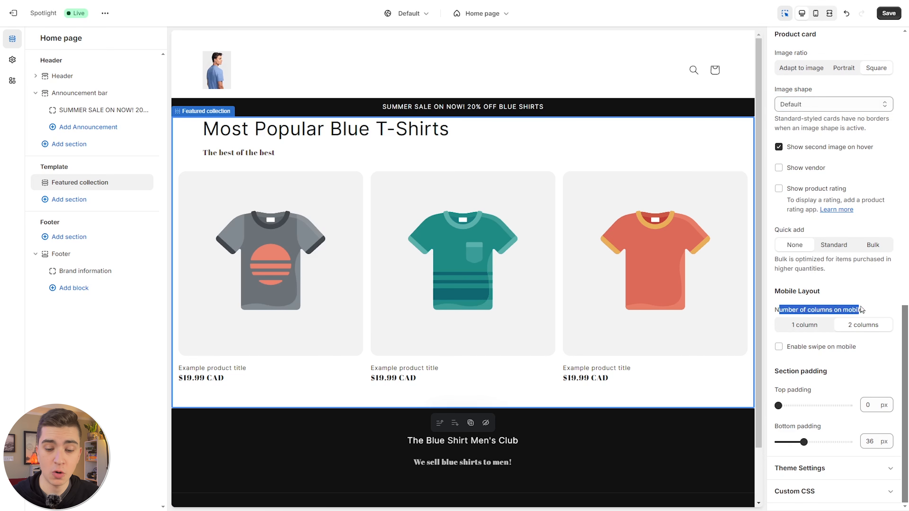
left_click(806, 326)
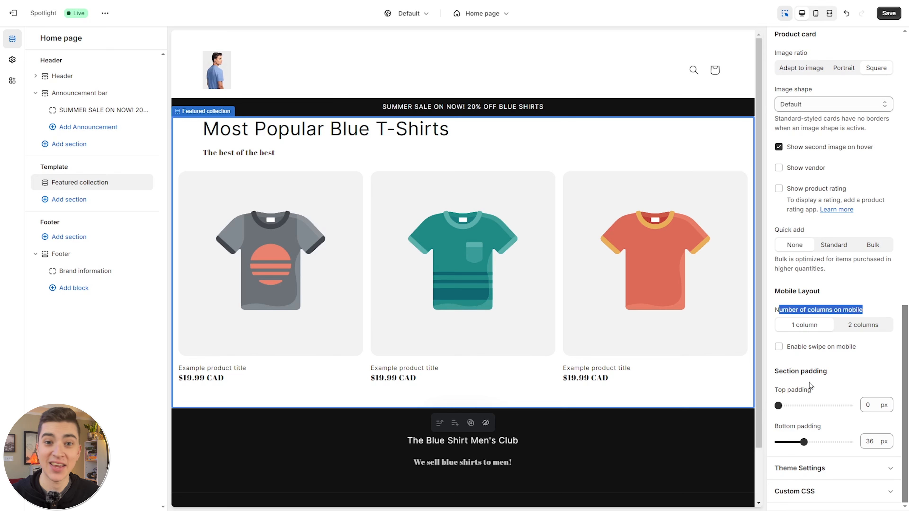
Step: Enable the product rating on the featured collection's product cards
scroll(810, 386, "up", 3)
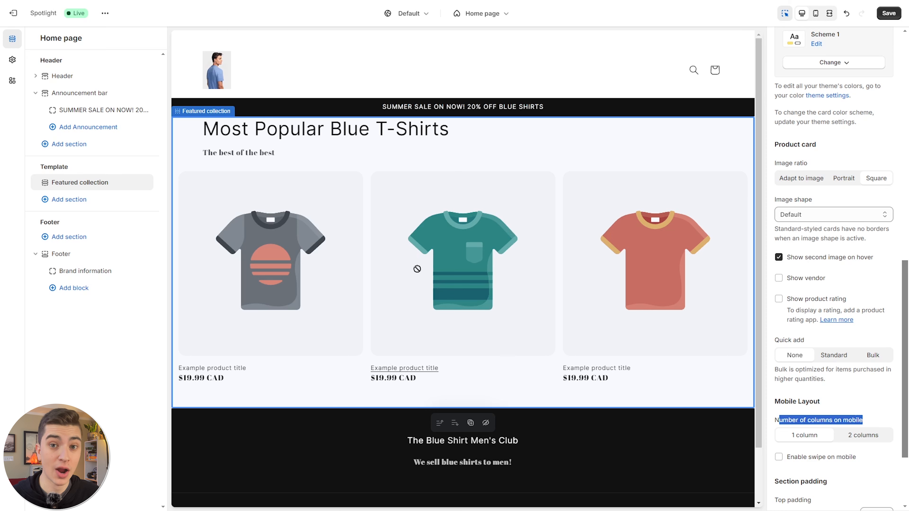
left_click(779, 298)
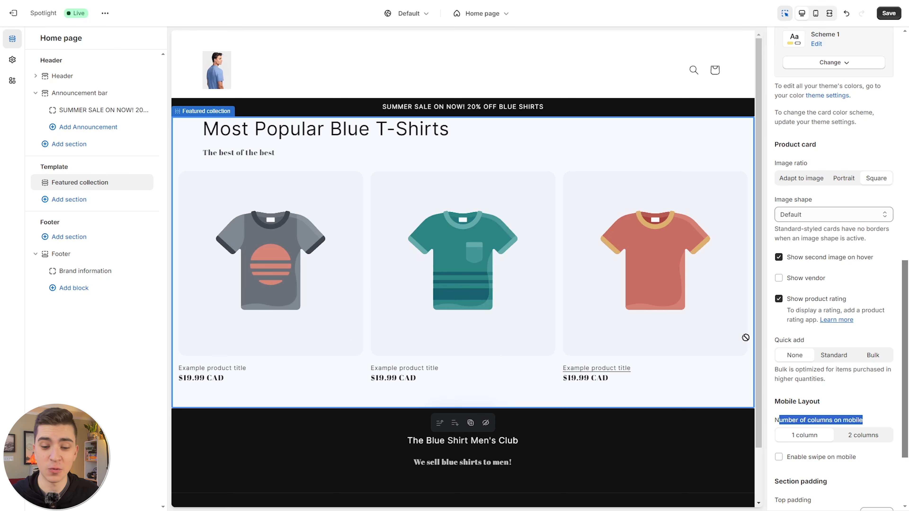
scroll(792, 337, "down", 3)
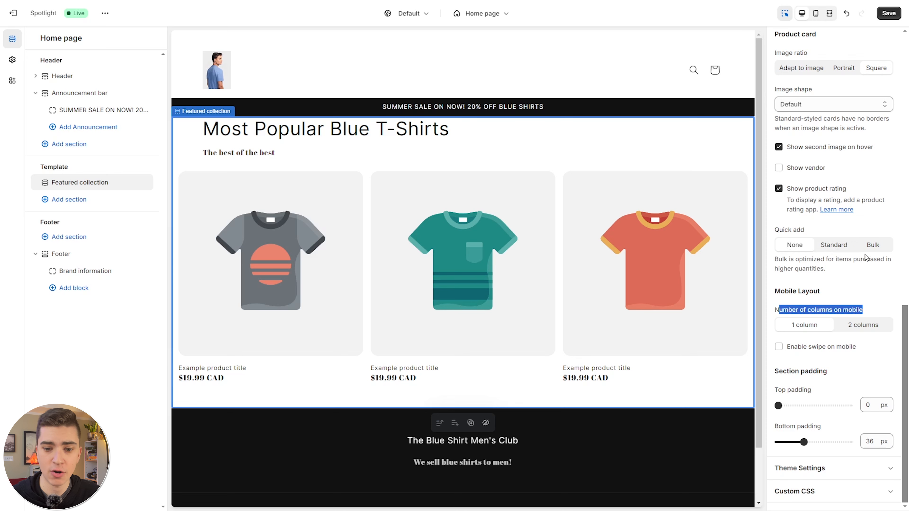
scroll(866, 289, "up", 12)
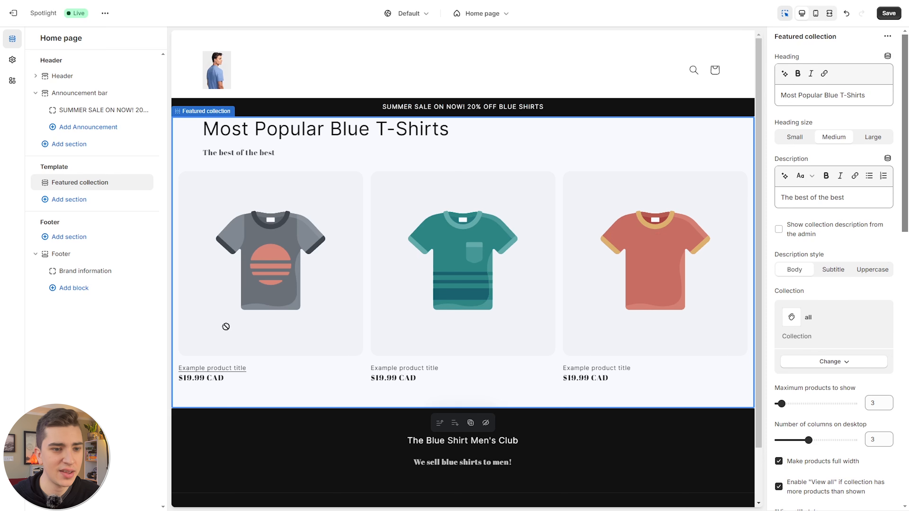
Step: Add a Collection list section to the home page template below the featured collection
left_click(73, 202)
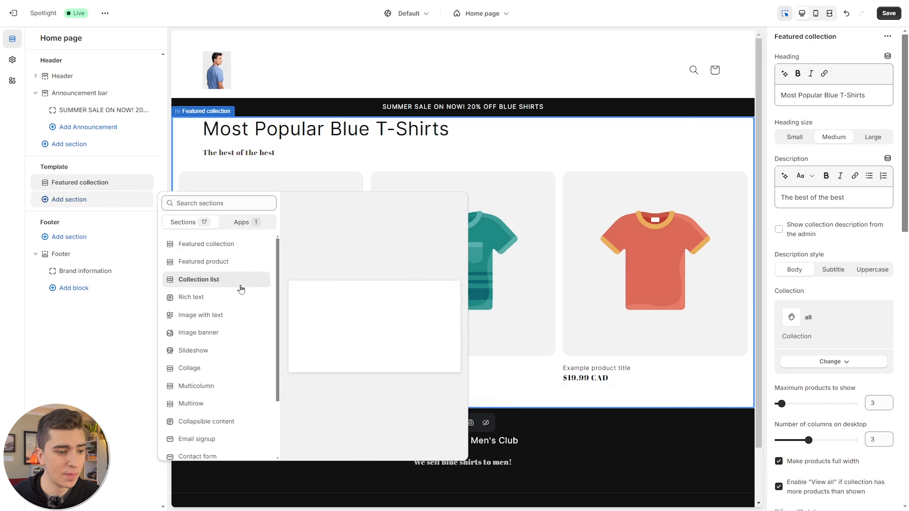
scroll(241, 289, "down", 2)
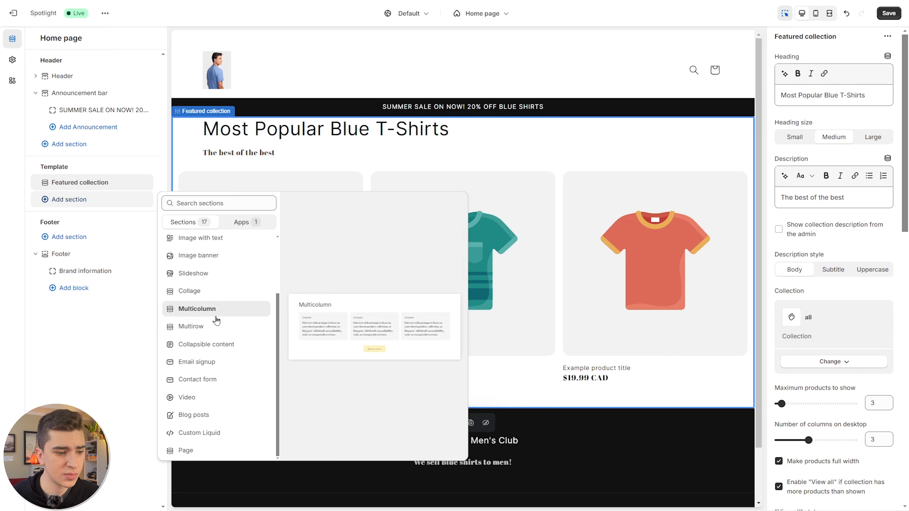
scroll(220, 386, "up", 2)
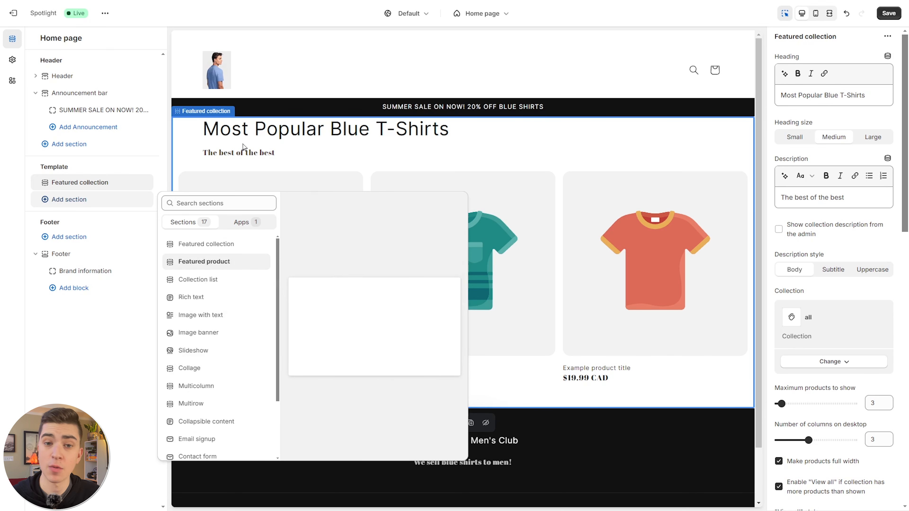
left_click(209, 283)
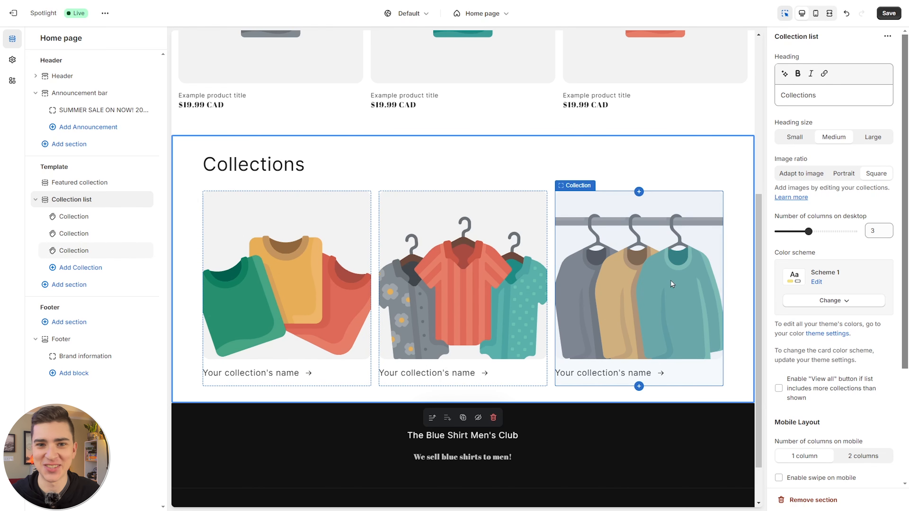
Step: Add a Featured product section and a Multirow section to the template below the collection list
left_click(76, 286)
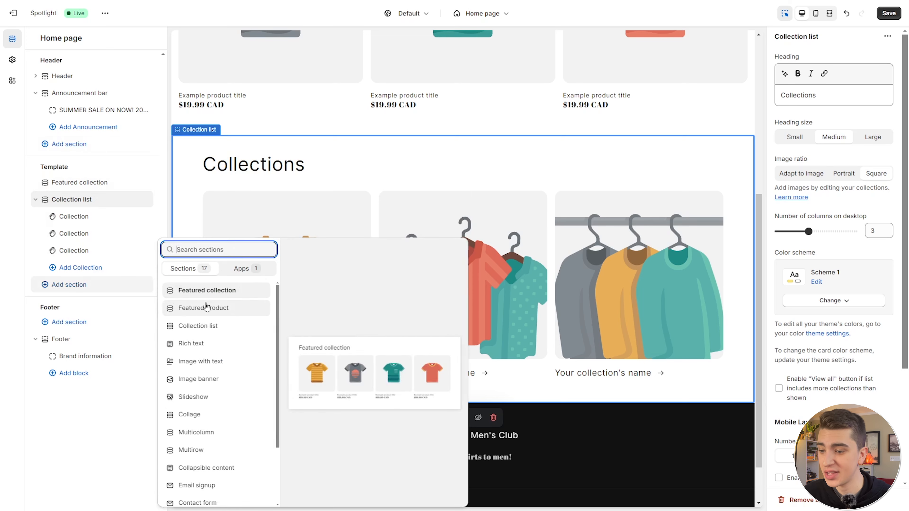
left_click(214, 314)
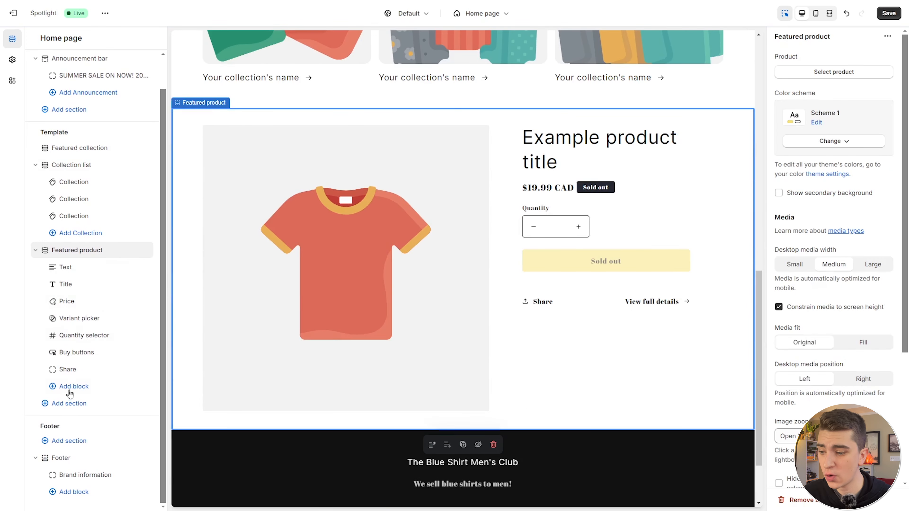
left_click(75, 403)
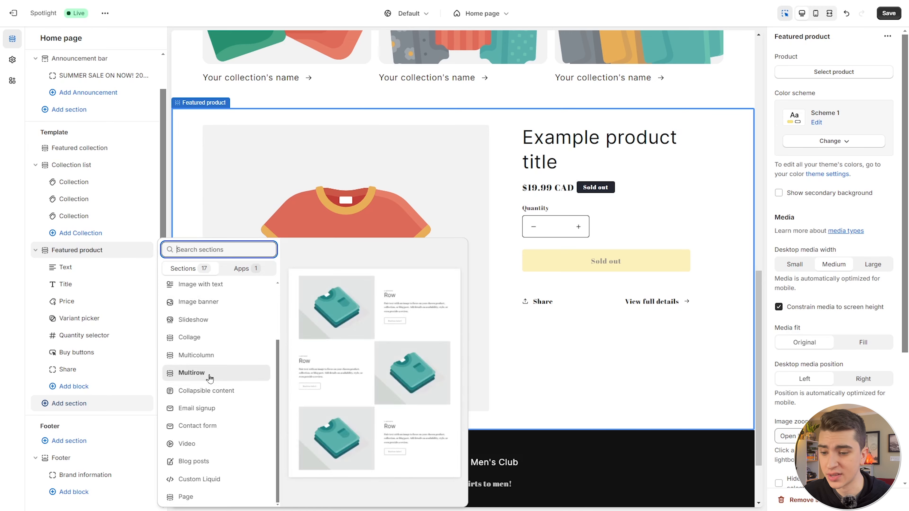
left_click(209, 373)
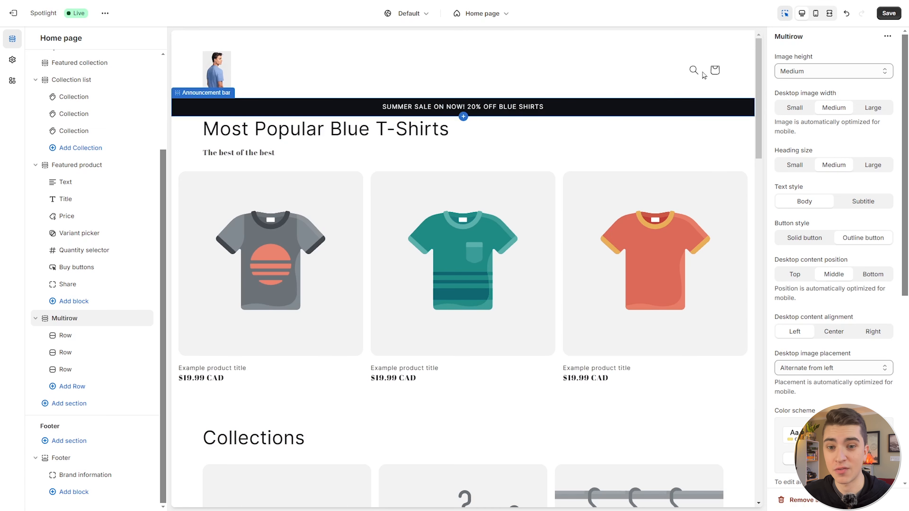
Step: Review the home page preview from the featured collection down through the collections, featured product and multirow sections
scroll(419, 161, "down", 3)
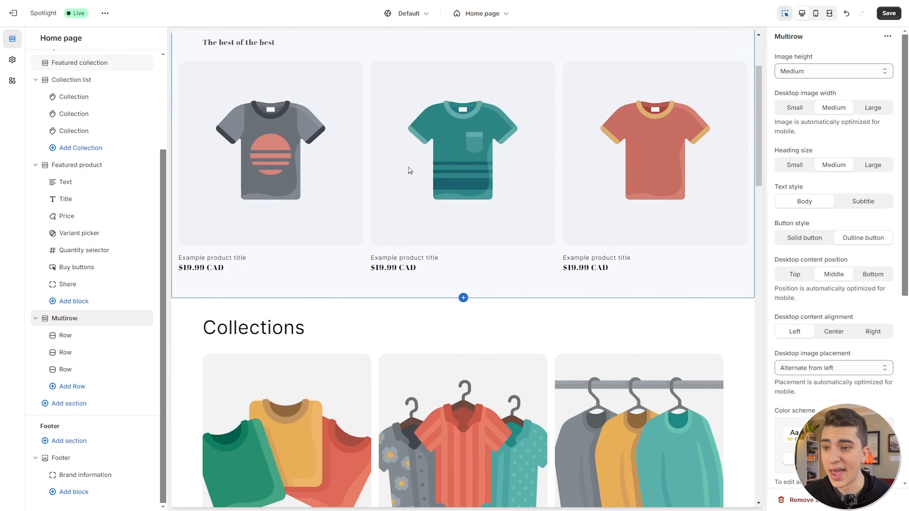
scroll(411, 172, "up", 3)
scroll(470, 168, "down", 10)
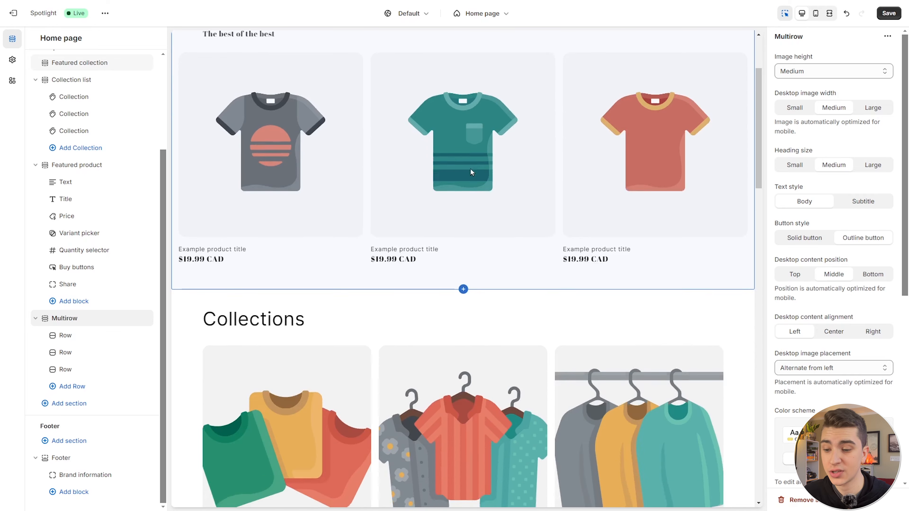
scroll(451, 168, "down", 6)
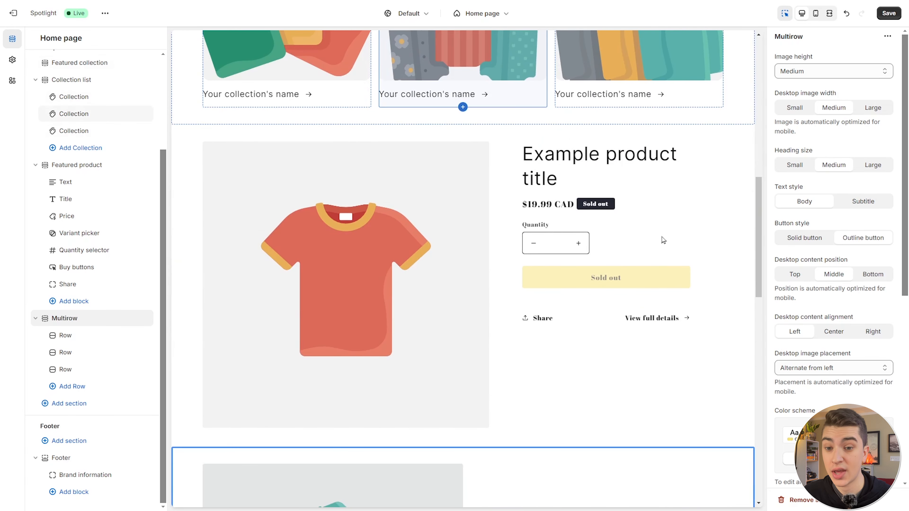
scroll(479, 284, "down", 9)
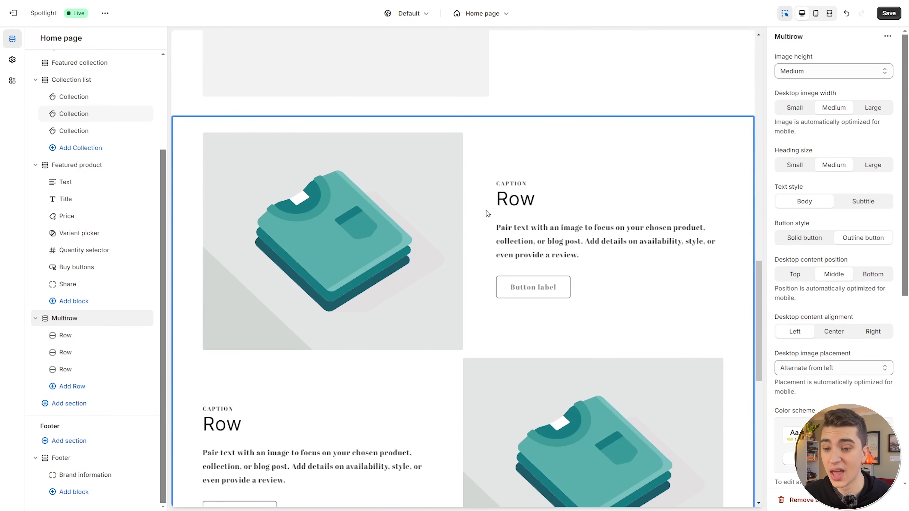
scroll(486, 211, "down", 3)
scroll(296, 331, "down", 6)
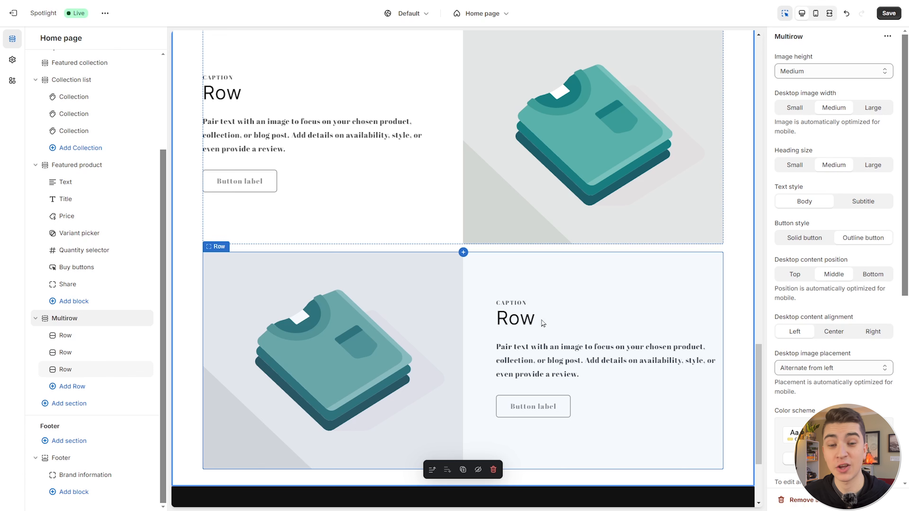
Step: Set the image of the second row in the multirow section to blue_t-shirt1
left_click(292, 129)
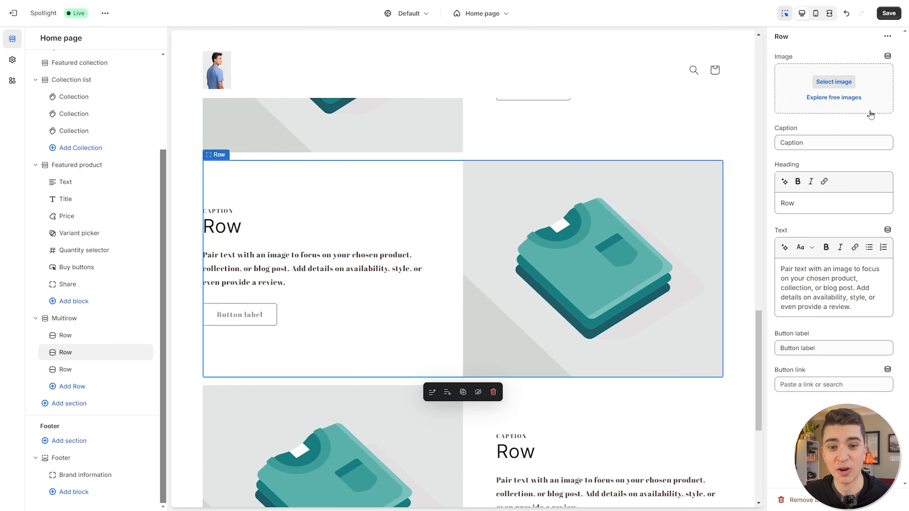
left_click(834, 82)
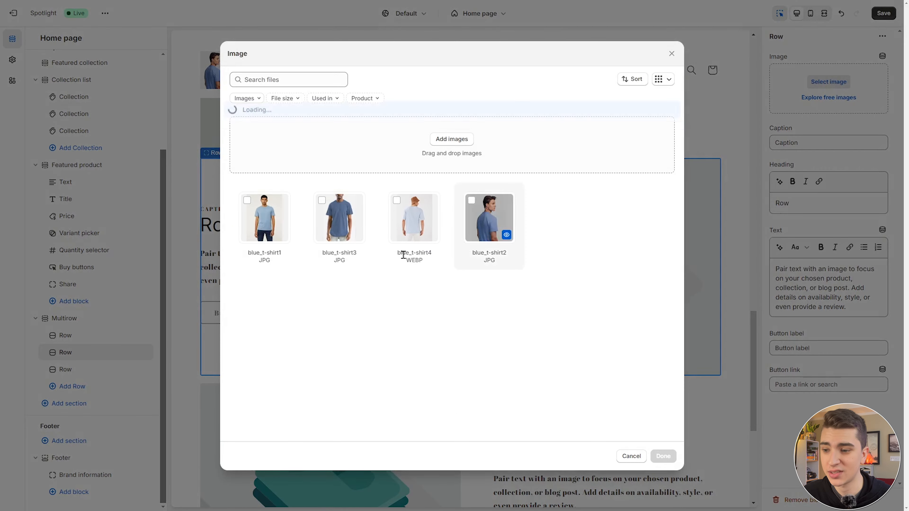
left_click(267, 219)
left_click(663, 456)
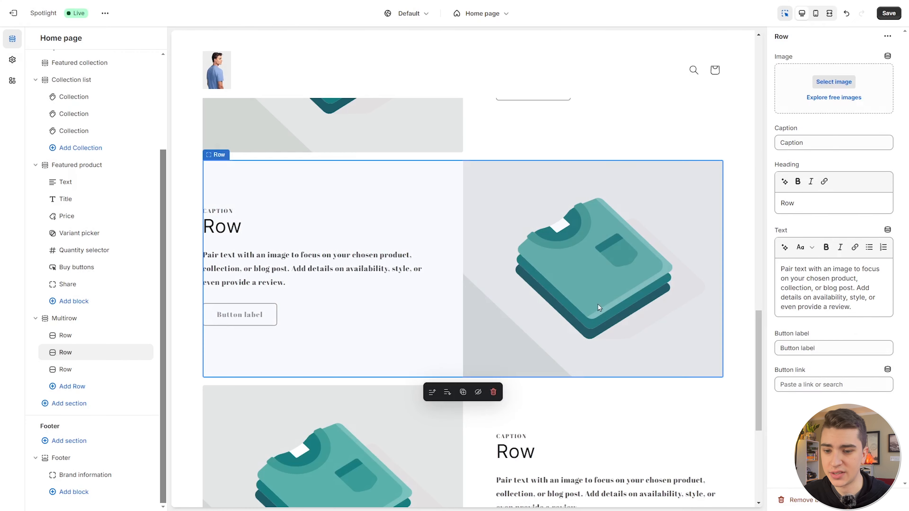
Step: Set an image for the first row of the multirow section
left_click(335, 188)
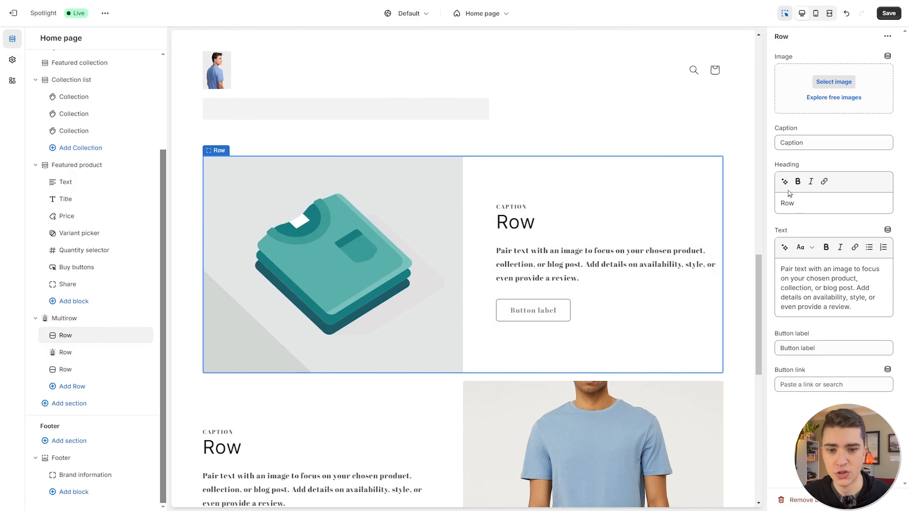
left_click(831, 87)
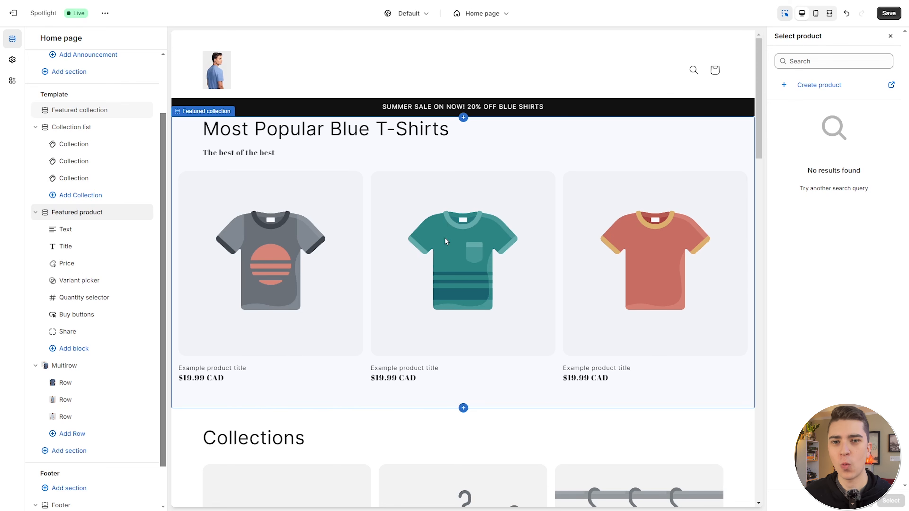
Step: Review the home page preview from the featured collection down to the featured product section
scroll(444, 239, "down", 3)
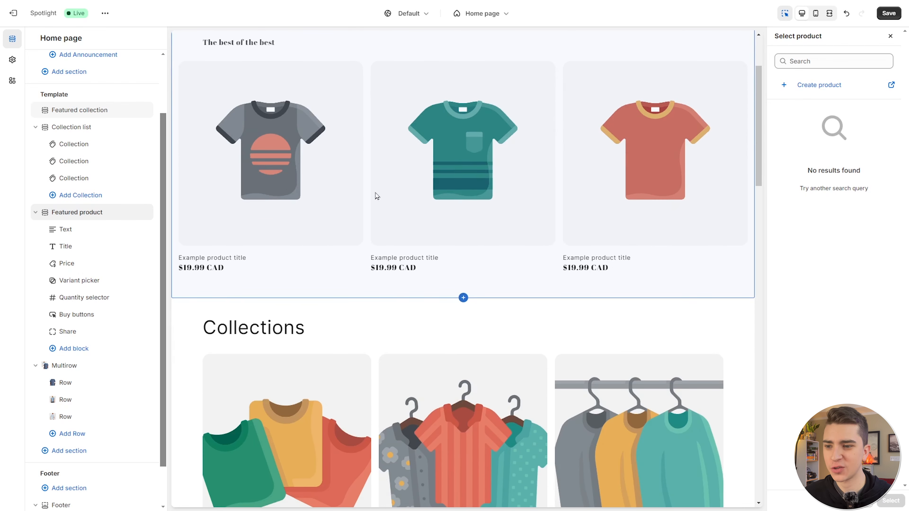
scroll(445, 295, "down", 10)
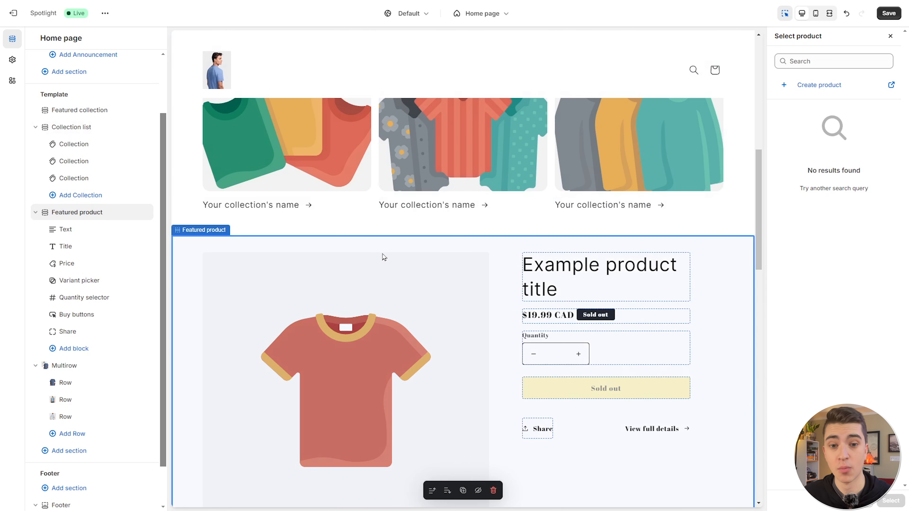
scroll(303, 304, "down", 4)
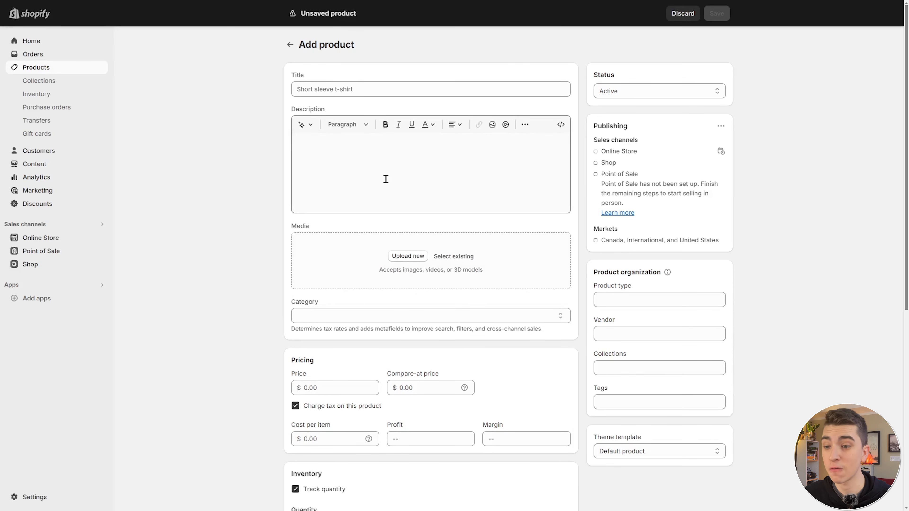
Step: Give the new product the title "Short Sleeve Blue T-Shirt" and the description "The classic blue t-shirt"
left_click(327, 86)
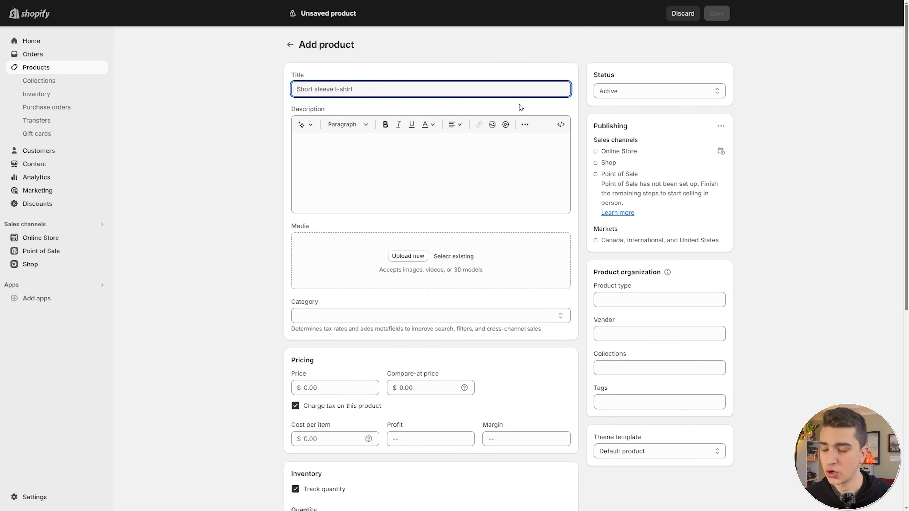
type("Short Sleeve Blue T-Shirt")
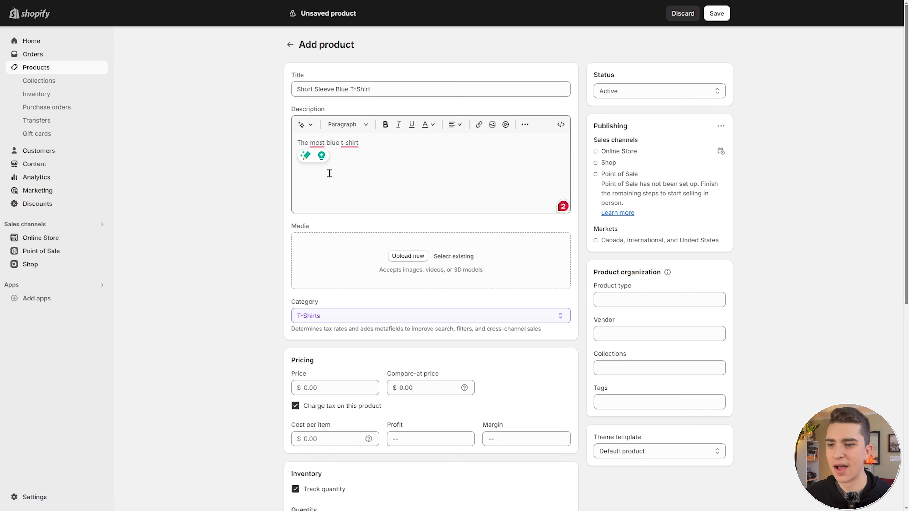
triple_click(450, 85)
left_click(391, 152)
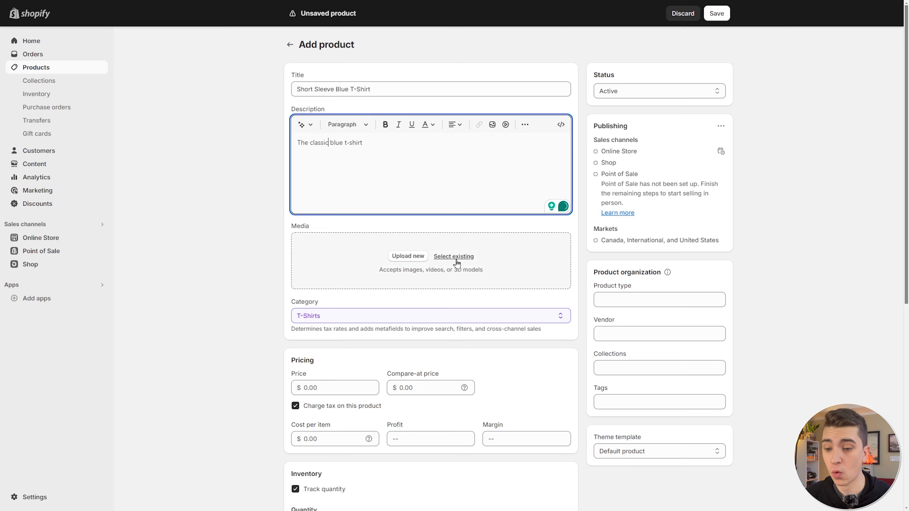
Step: Add the existing image blue_t-shirt2 to the product's media
left_click(462, 257)
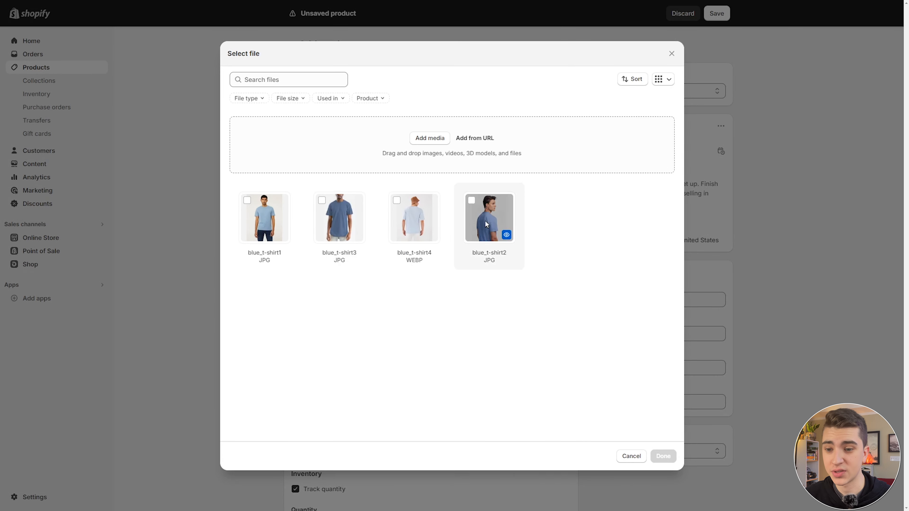
left_click(487, 225)
left_click(662, 455)
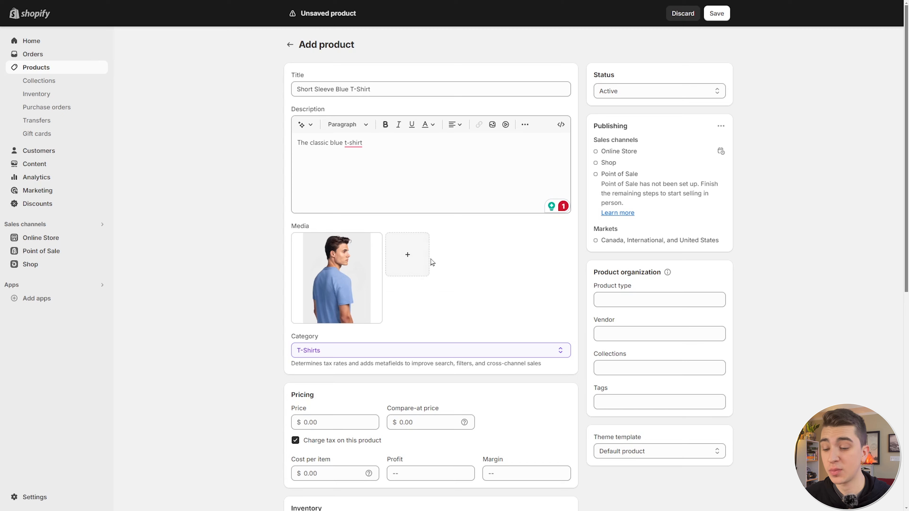
Step: Set the product's price to $19.99
scroll(431, 262, "down", 3)
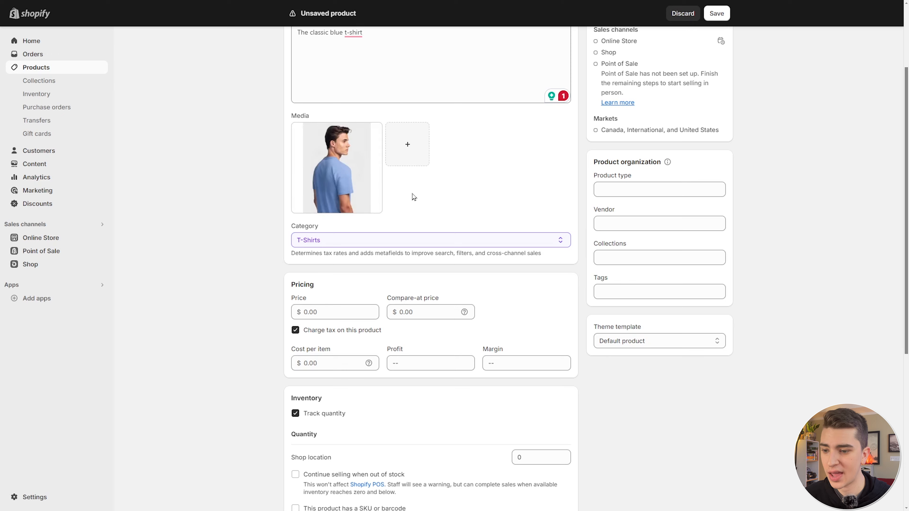
scroll(414, 197, "down", 3)
left_click(345, 201)
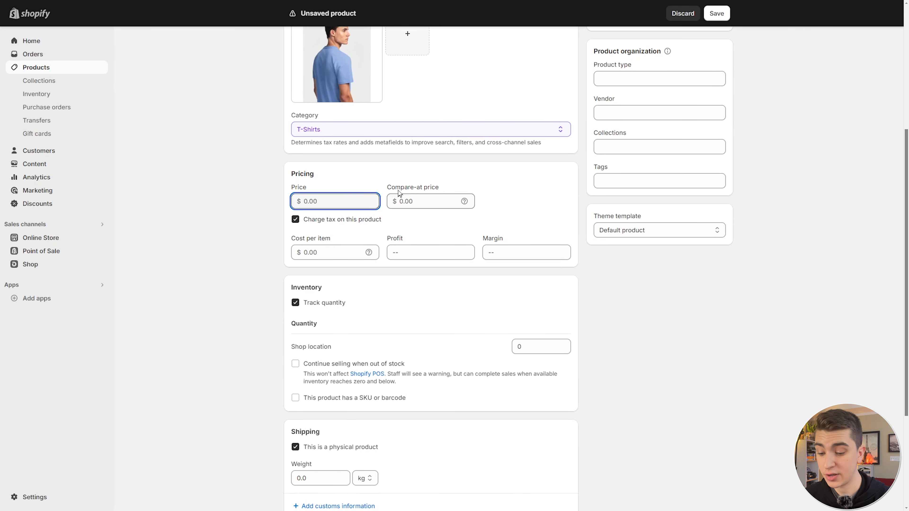
type("19.99")
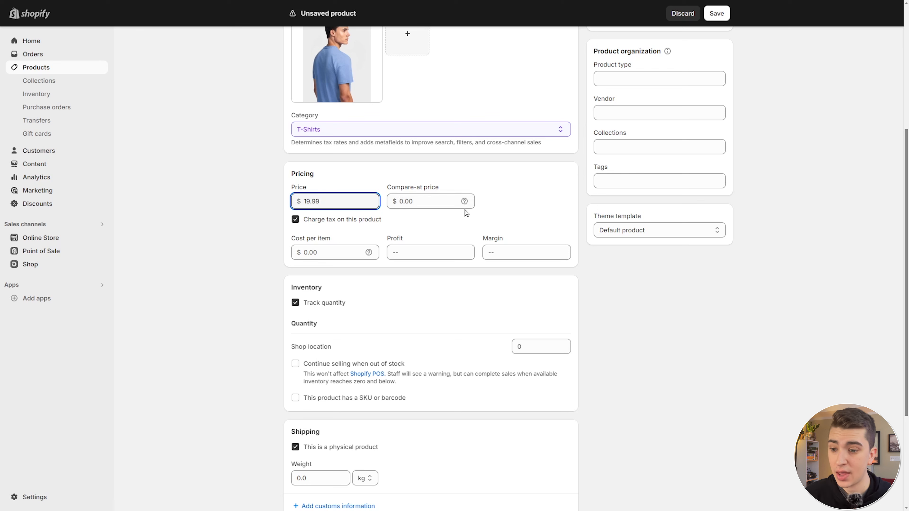
left_click(466, 213)
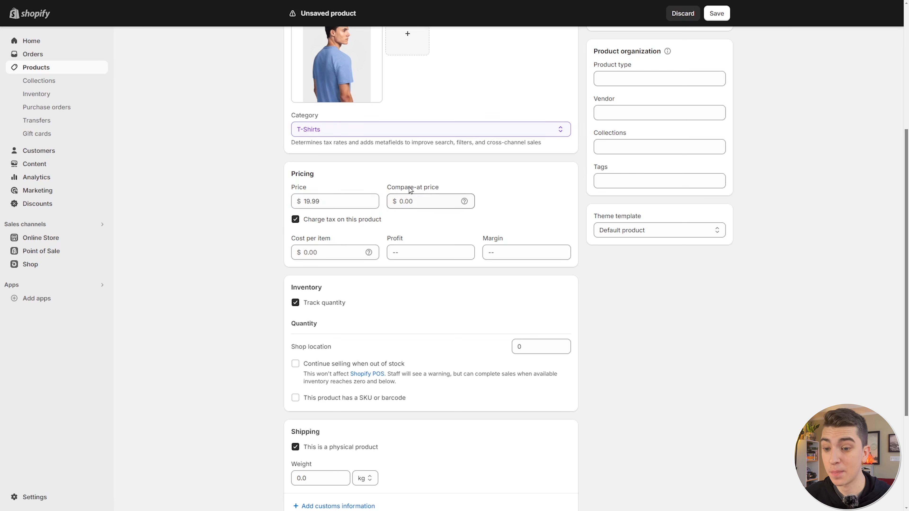
Step: Check the explanation of the compare-at price and set it to $29.99
mouse_move(465, 201)
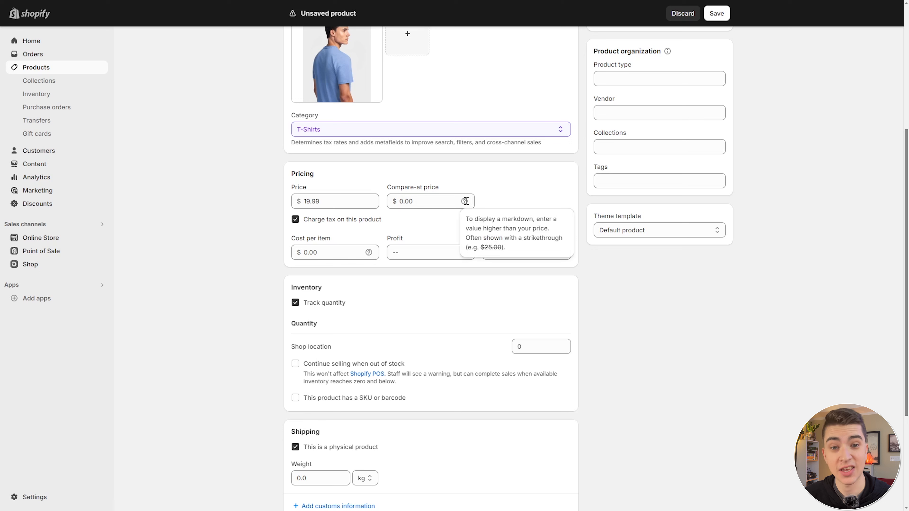
left_click(407, 201)
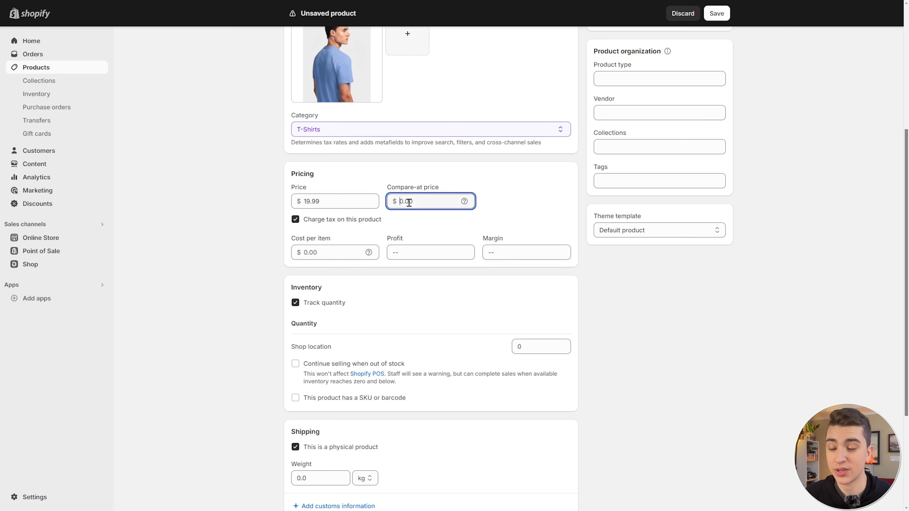
type("29.99")
left_click(477, 194)
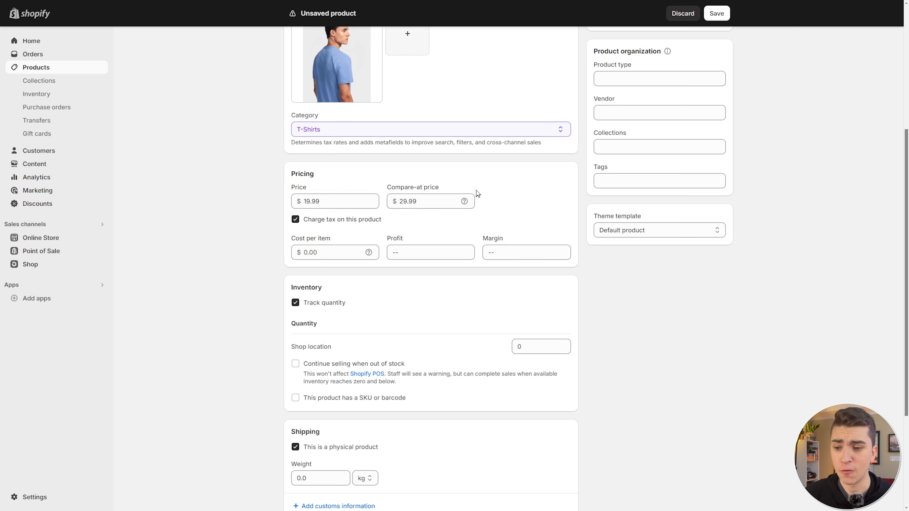
left_click_drag(426, 203, 395, 202)
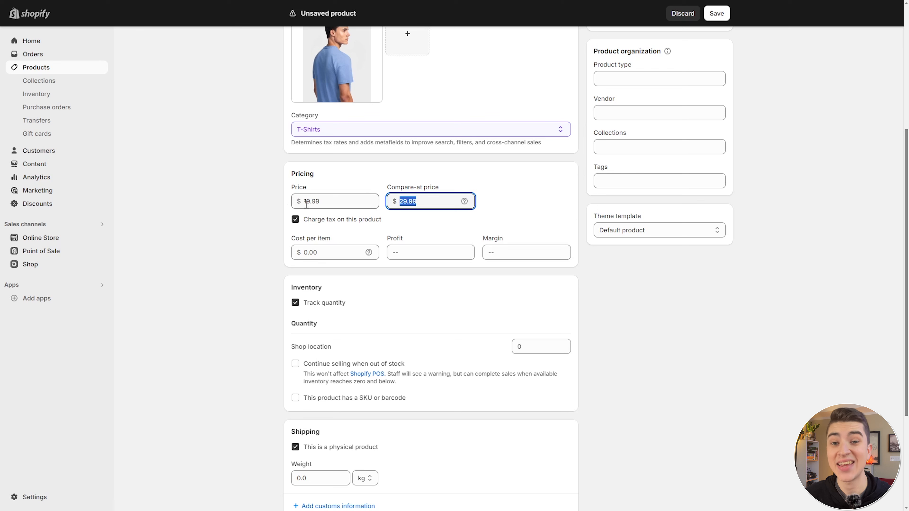
left_click(270, 258)
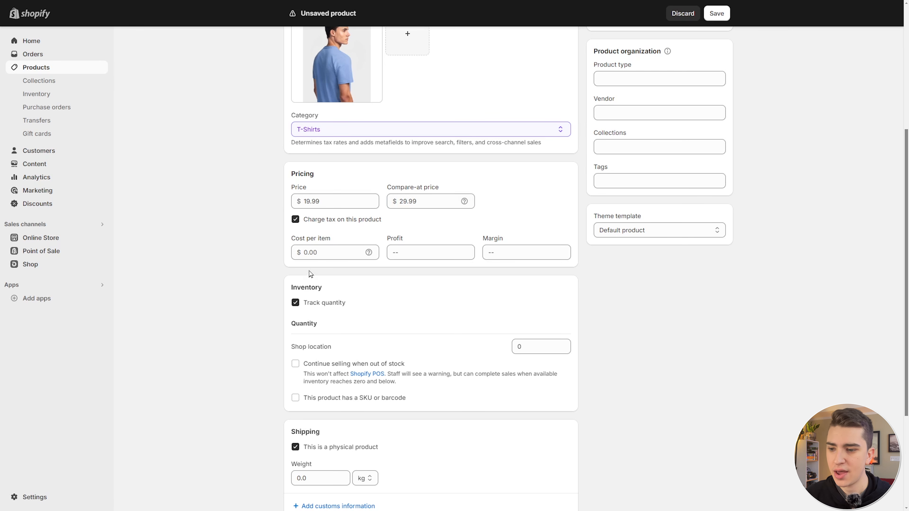
Step: Set the product's cost per item to $2.99
left_click(325, 252)
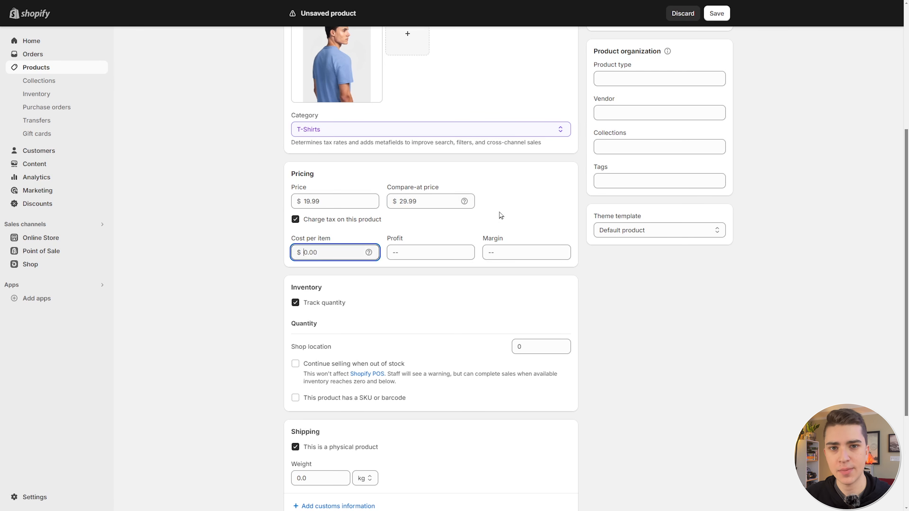
type("2.99")
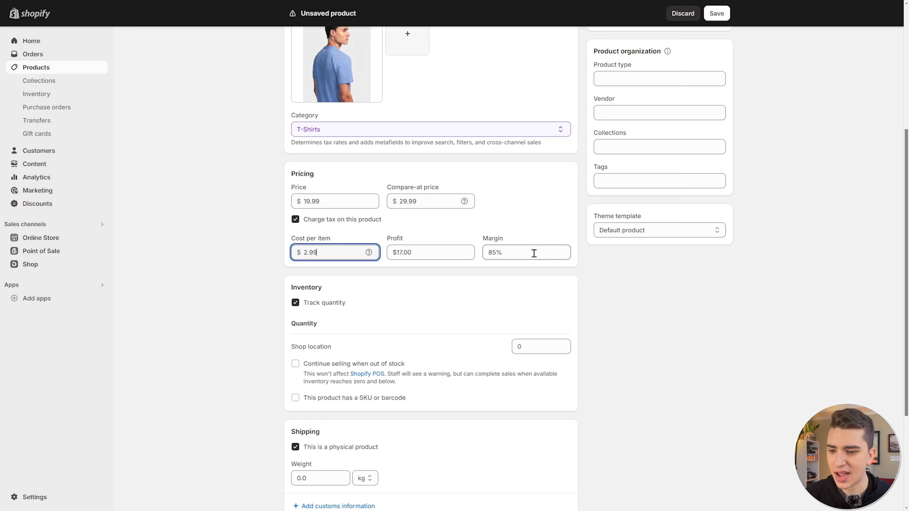
left_click(546, 278)
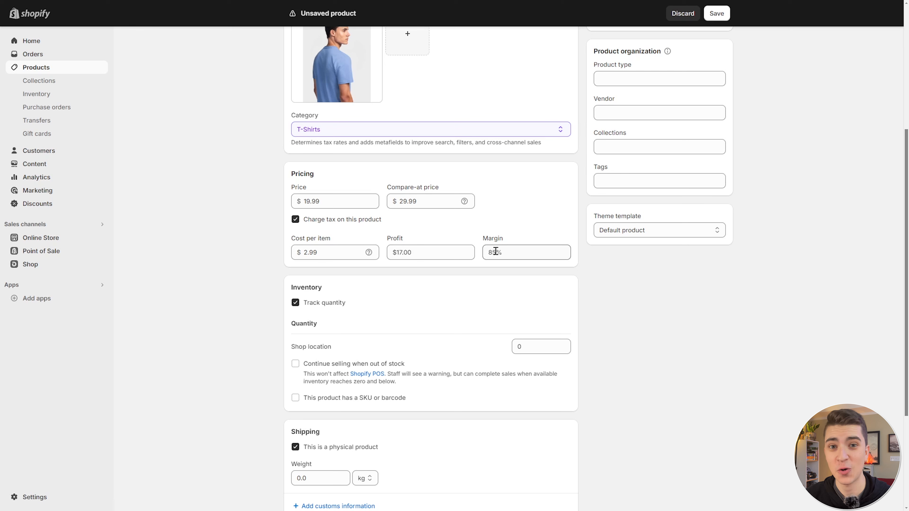
Step: Set the inventory quantity at the shop location to 100
scroll(495, 251, "down", 3)
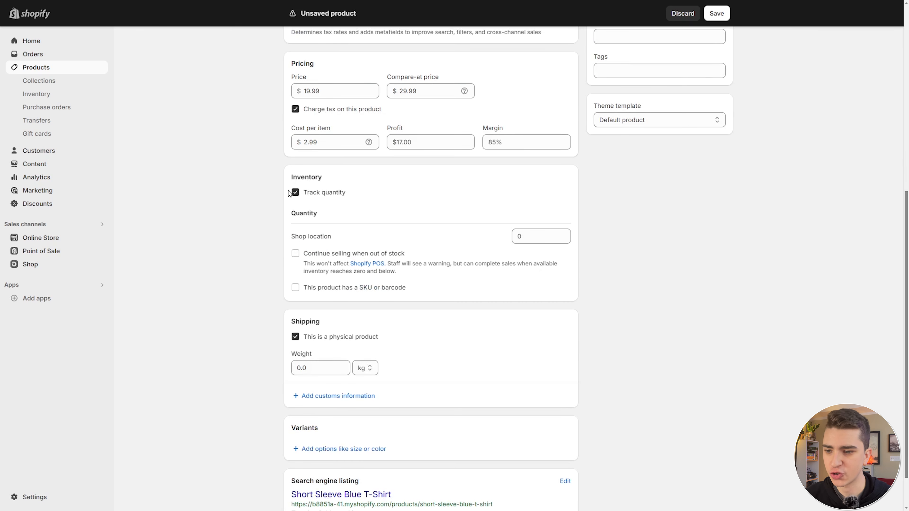
left_click_drag(293, 242, 374, 240)
left_click(374, 240)
left_click(536, 235)
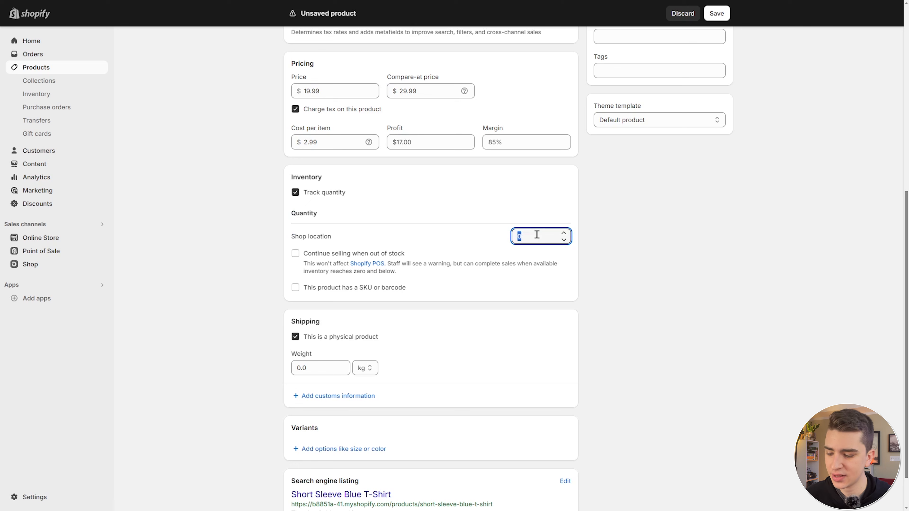
type("100")
left_click(626, 237)
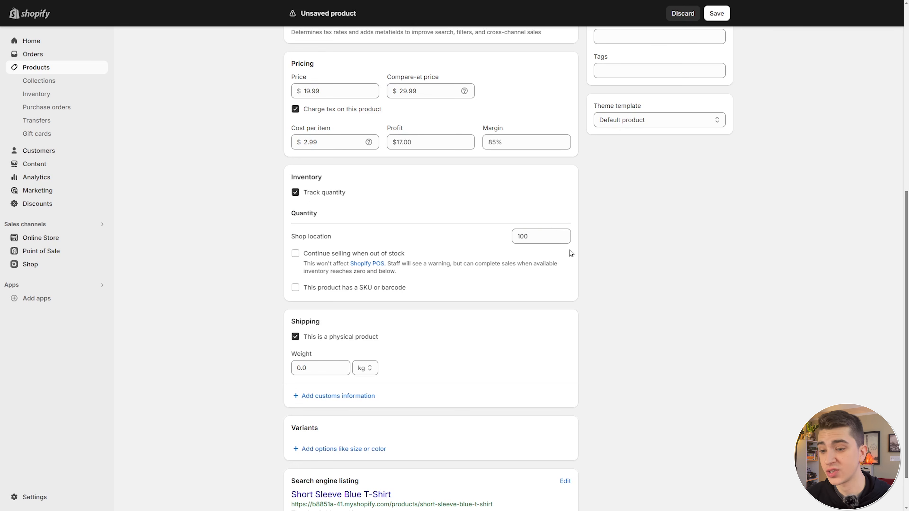
scroll(497, 276, "down", 1)
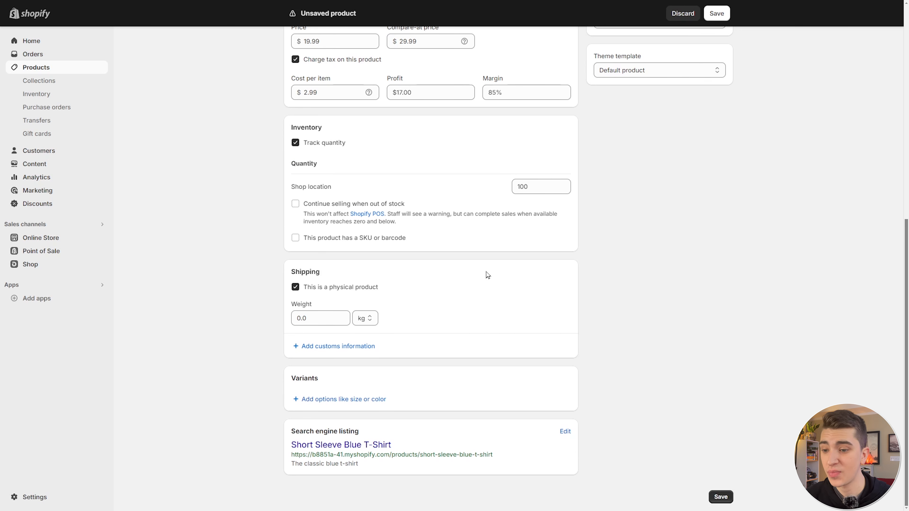
left_click(295, 203)
left_click(345, 201)
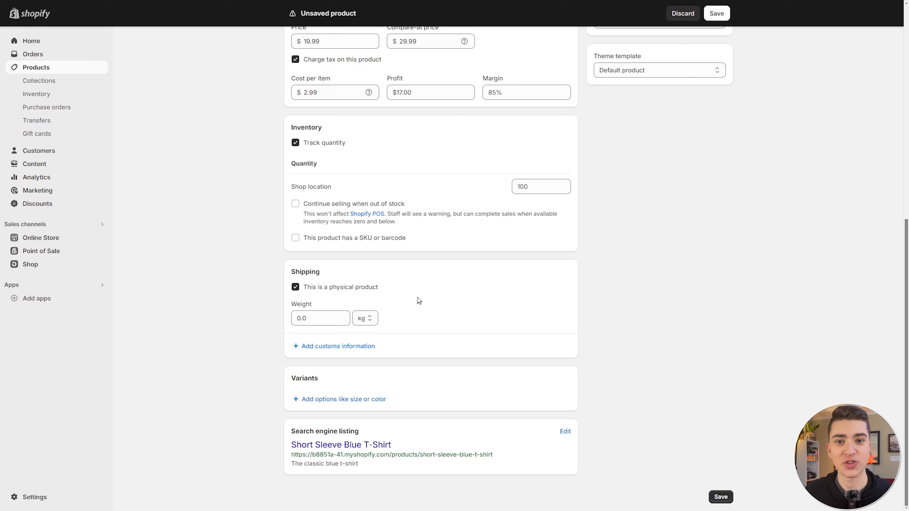
Step: Set the product's shipping weight to 0.25 lb
left_click(361, 318)
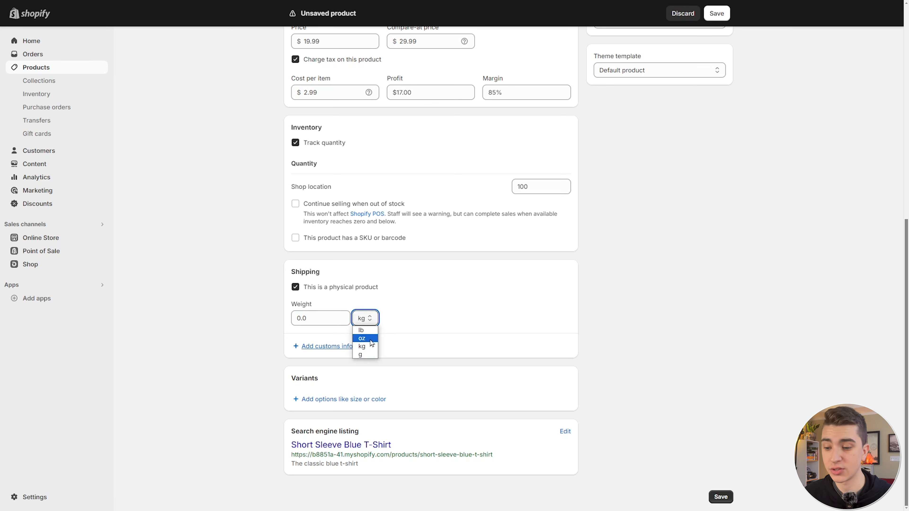
left_click(361, 330)
left_click(309, 319)
left_click(348, 314)
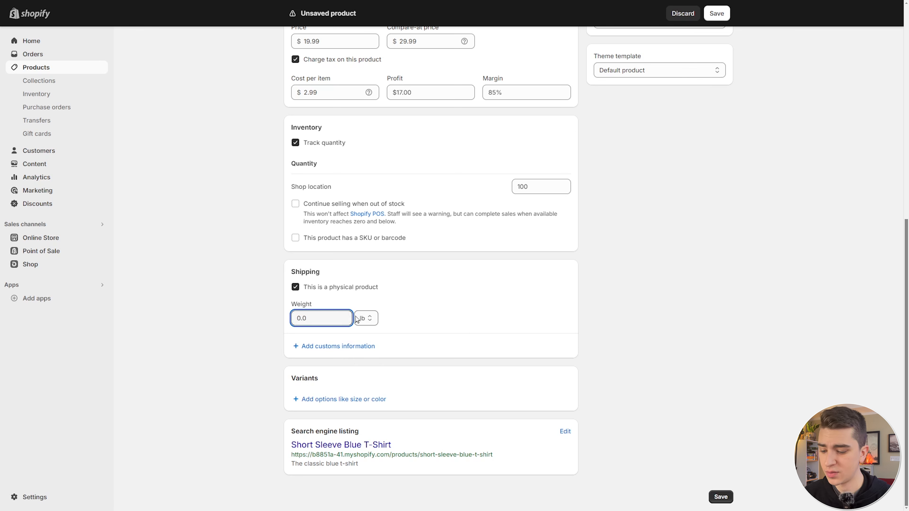
key("BackSpace")
type("25")
left_click(521, 316)
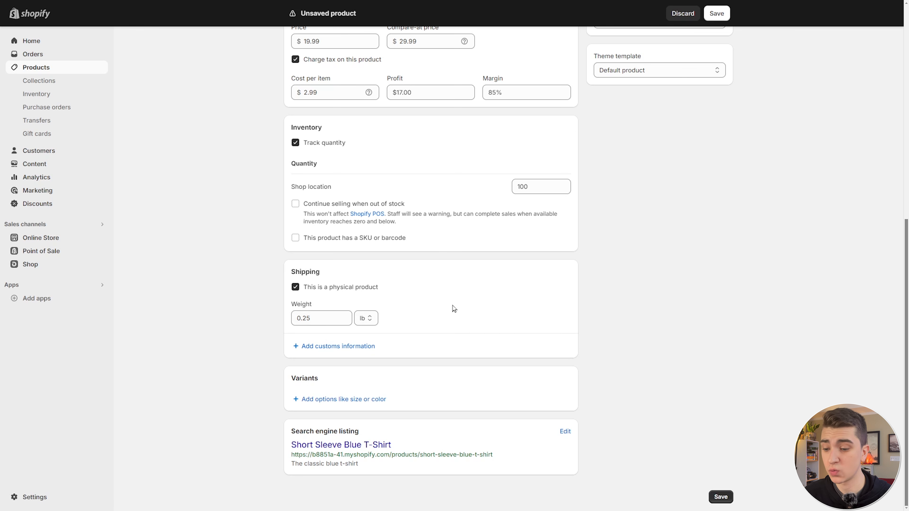
Step: Add a Size variant option with the values Small, Medium and Large
left_click_drag(290, 376, 401, 399)
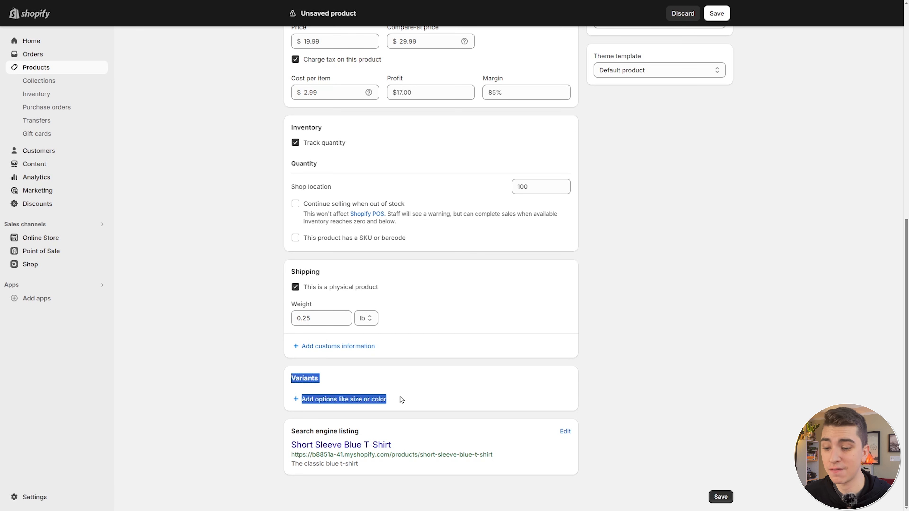
left_click(403, 400)
left_click(307, 399)
scroll(434, 349, "down", 2)
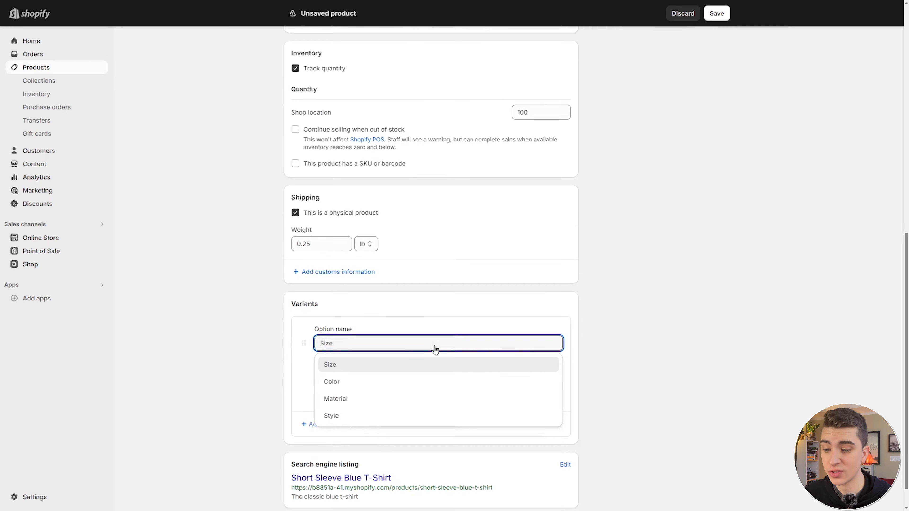
left_click(347, 331)
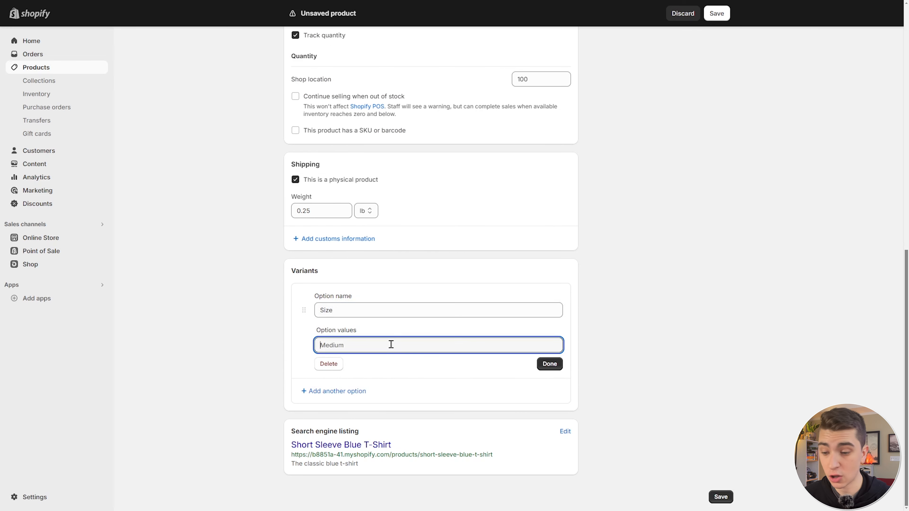
type("Small")
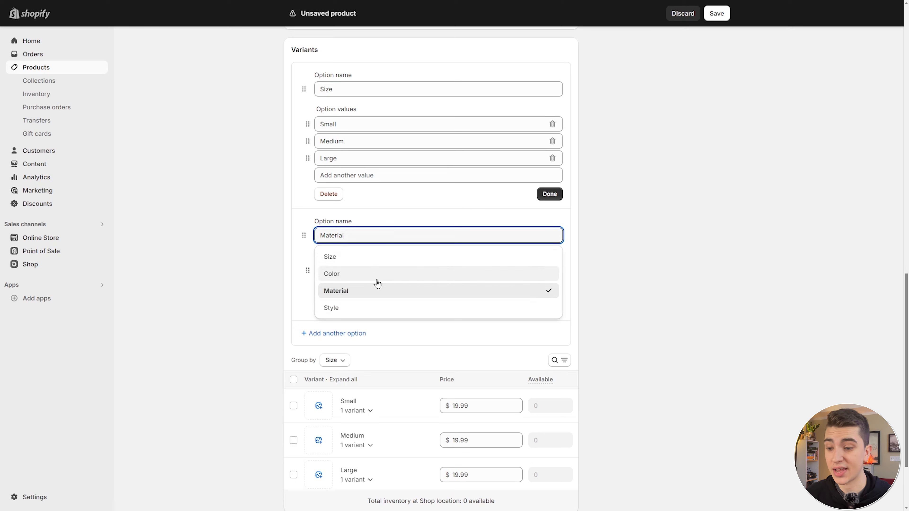
Step: Make the second variant option Color, with the values Light Blue, Dark Blue and Baby Blue
left_click(370, 274)
type("F")
double_click(360, 272)
type("Light Blue")
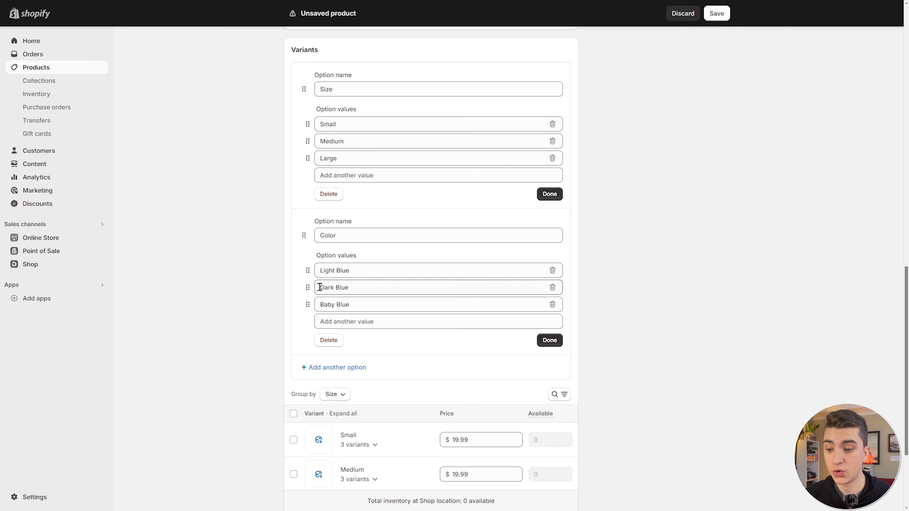
Step: Expand all size variants and set the available quantity of every color variant to 100
scroll(658, 220, "down", 3)
scroll(657, 220, "down", 1)
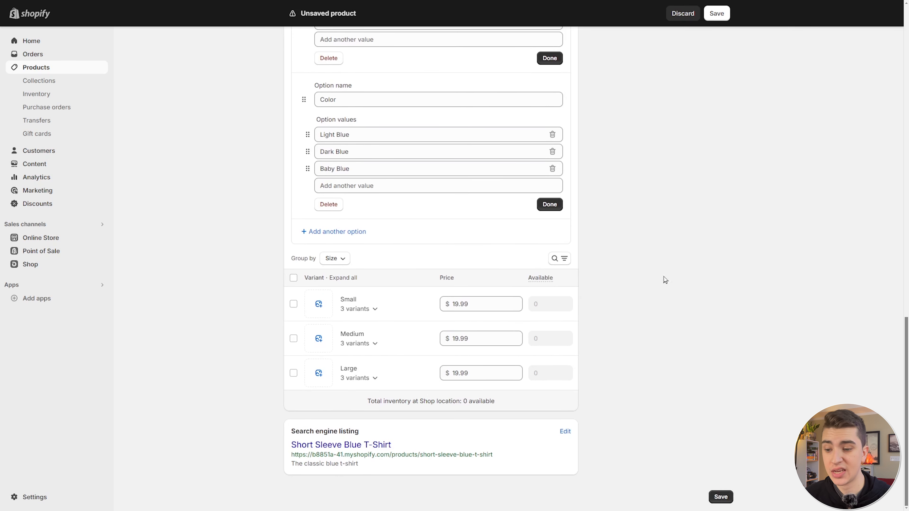
left_click(343, 277)
scroll(501, 251, "down", 5)
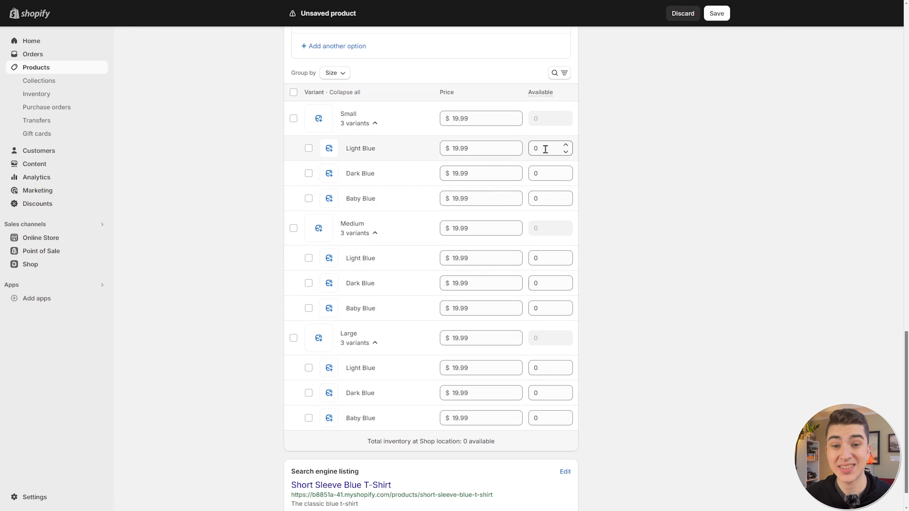
left_click(545, 148)
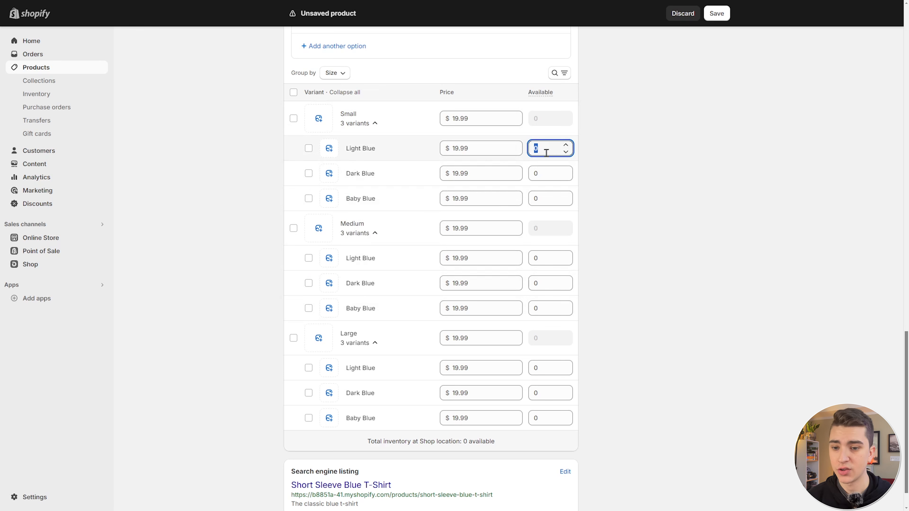
type("100")
left_click(548, 174)
type("100")
left_click(544, 199)
type("100")
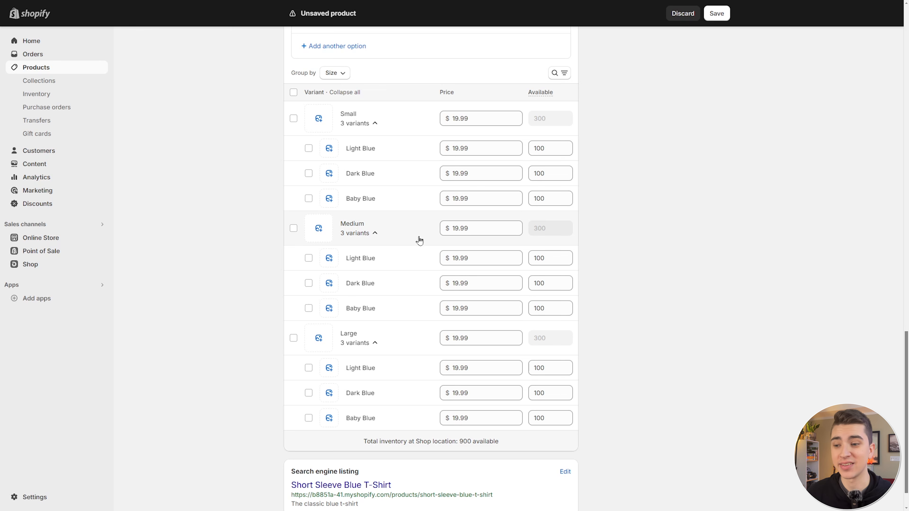
scroll(415, 234, "up", 15)
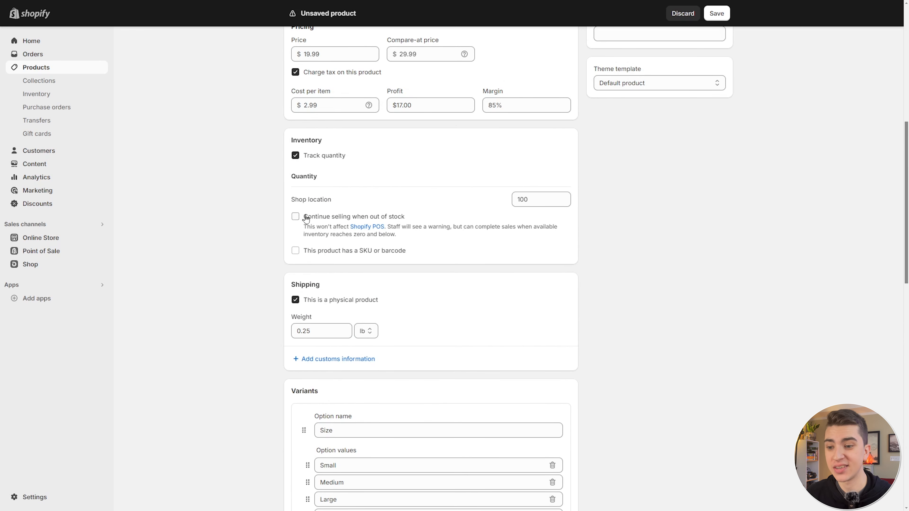
left_click_drag(304, 215, 426, 217)
left_click(587, 253)
scroll(420, 305, "down", 10)
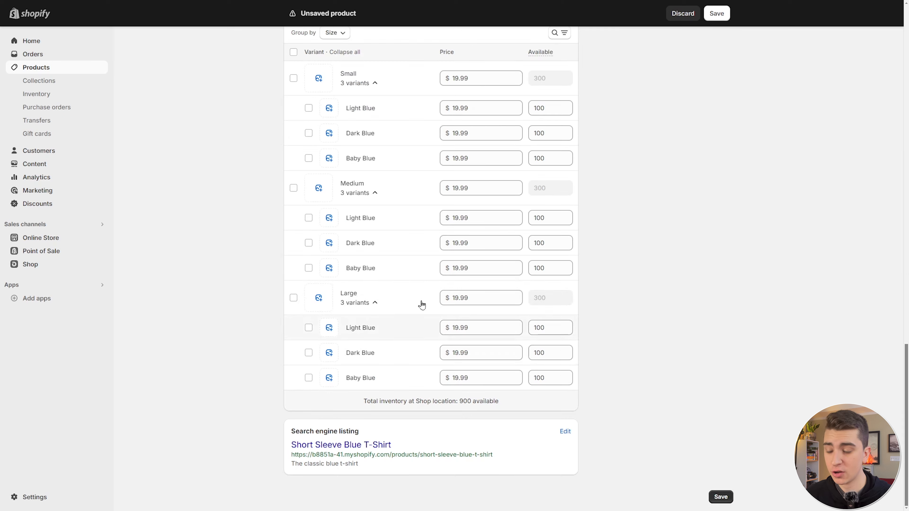
Step: Set the product type to tshirt and enter the vendor's name in the product organization details
scroll(365, 374, "up", 1)
scroll(365, 375, "up", 20)
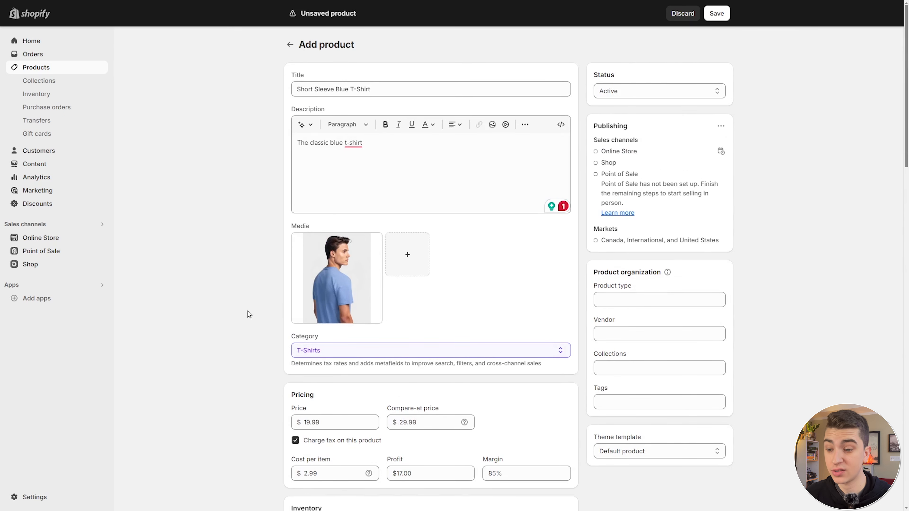
left_click(637, 300)
type("tshirt")
key("Tab")
type("josh")
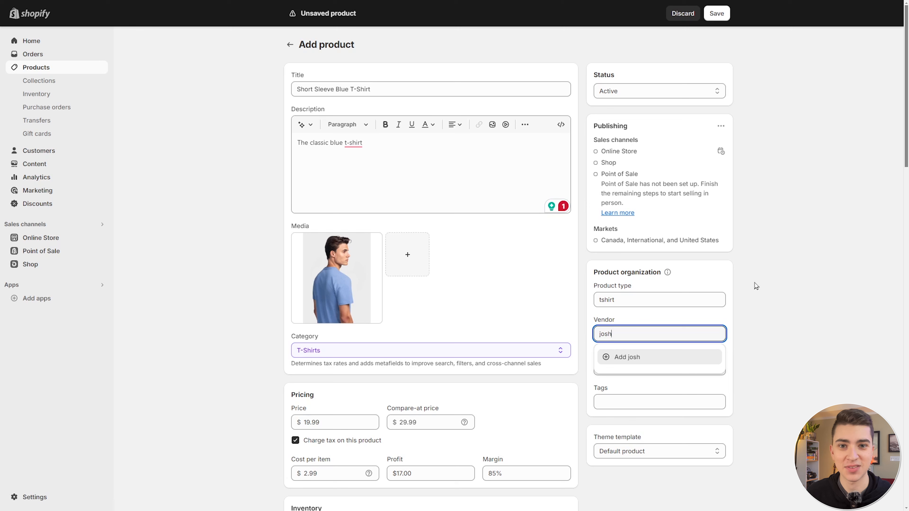
left_click(632, 366)
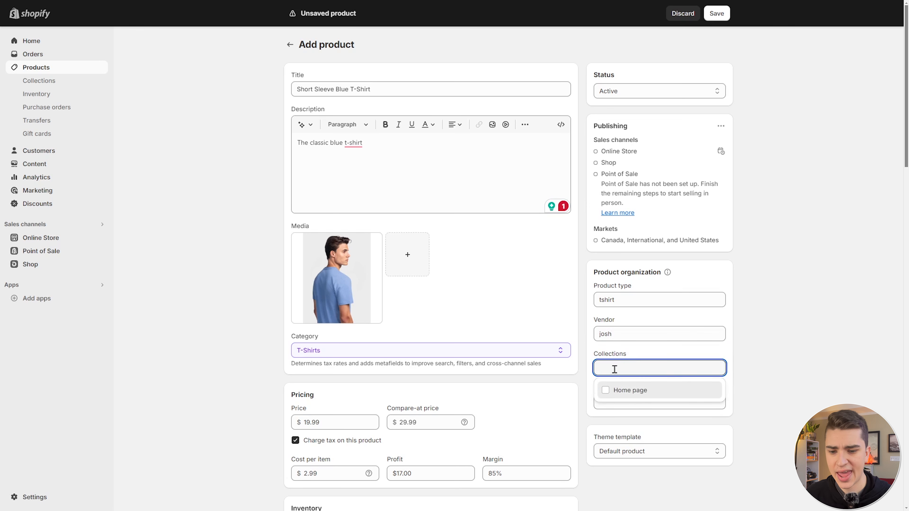
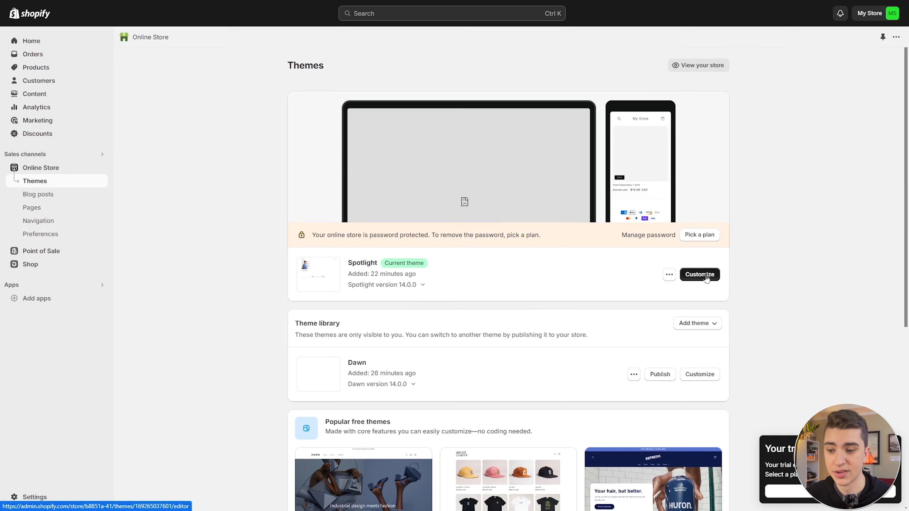
Step: Open the Spotlight theme for customizing and assign Short Sleeve Blue T-Shirt to the home page's Featured product section
left_click(713, 280)
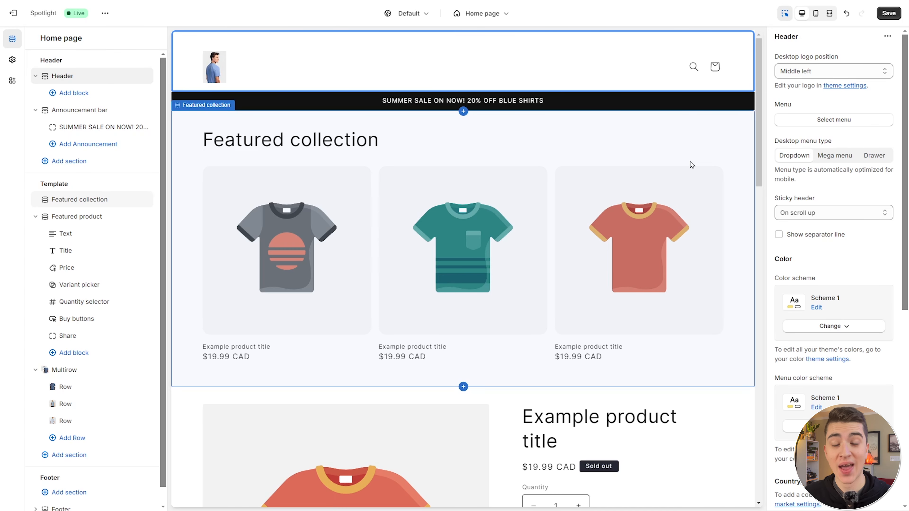
scroll(395, 187, "down", 10)
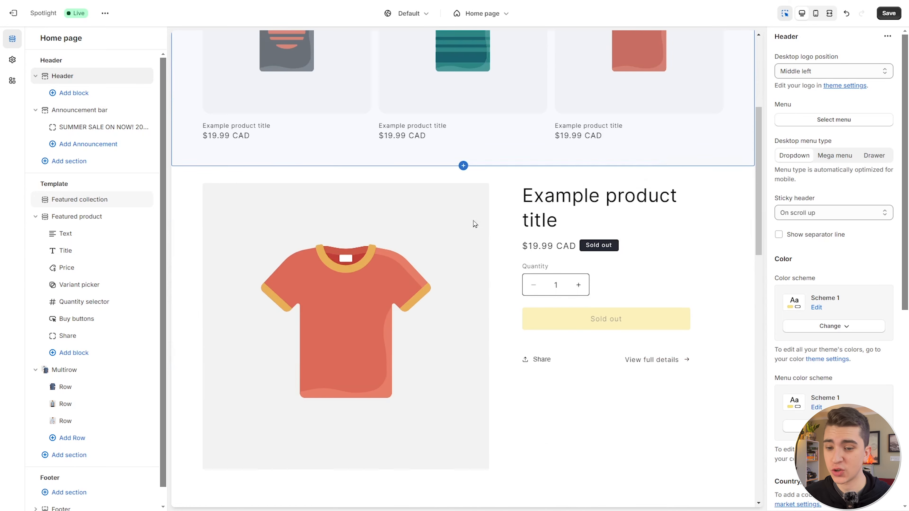
scroll(360, 159, "up", 2)
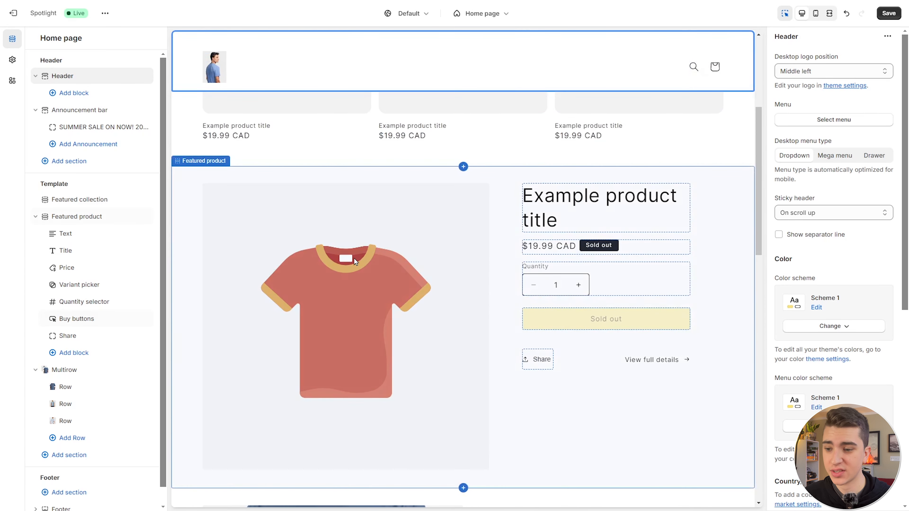
left_click(354, 258)
left_click(816, 74)
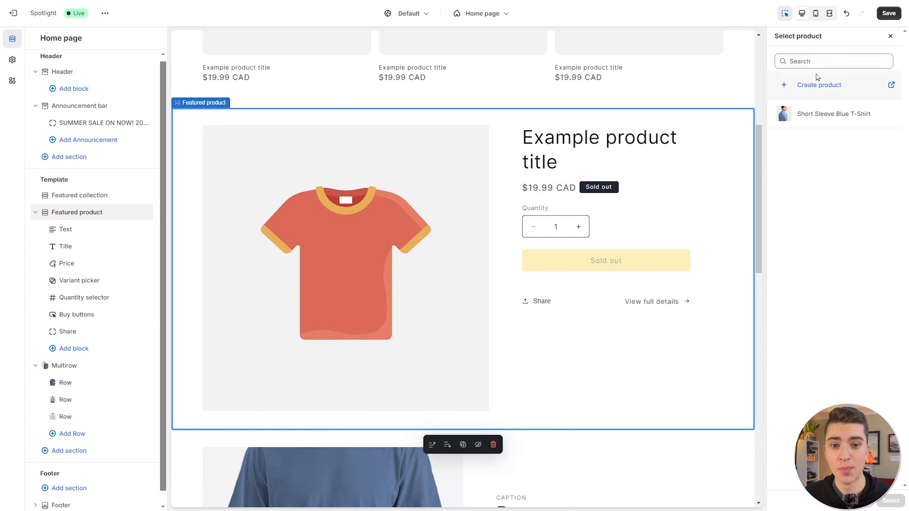
left_click(821, 113)
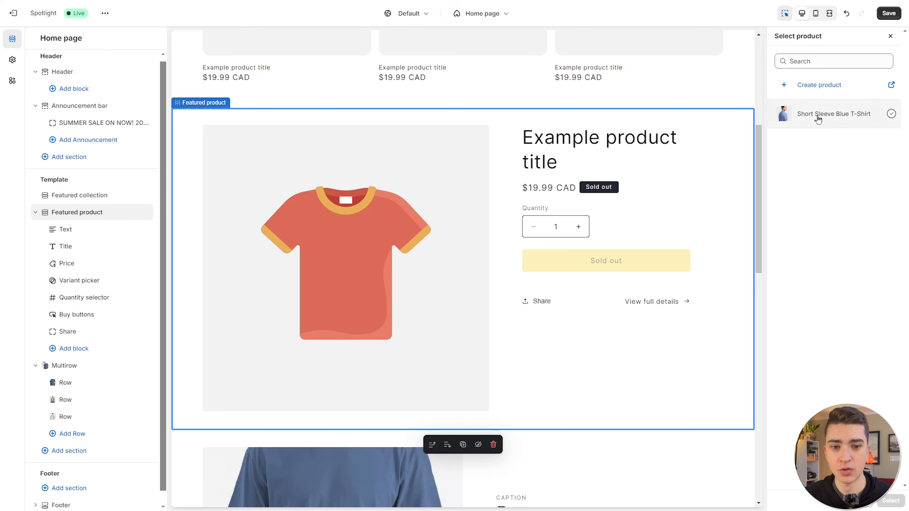
left_click(886, 502)
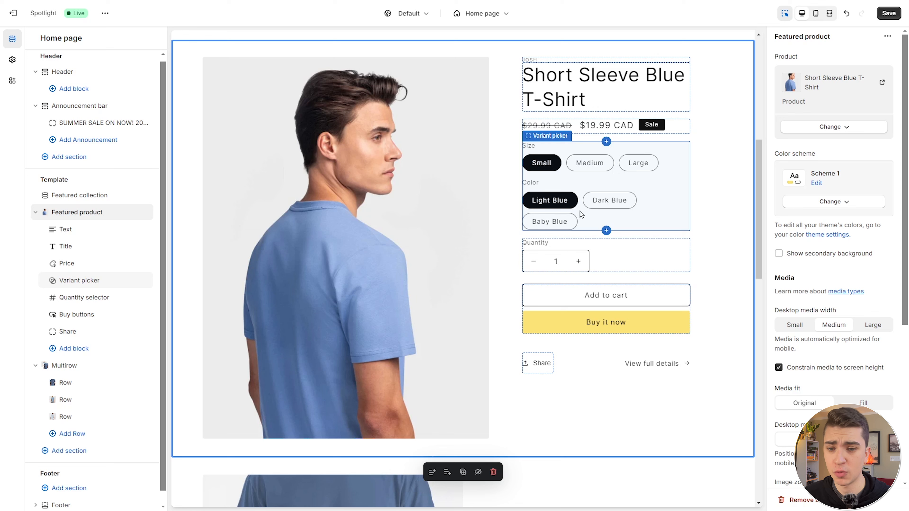
Step: Set the Variant picker style to Dropdown and try the Square and None swatches before returning to Circle
left_click(641, 169)
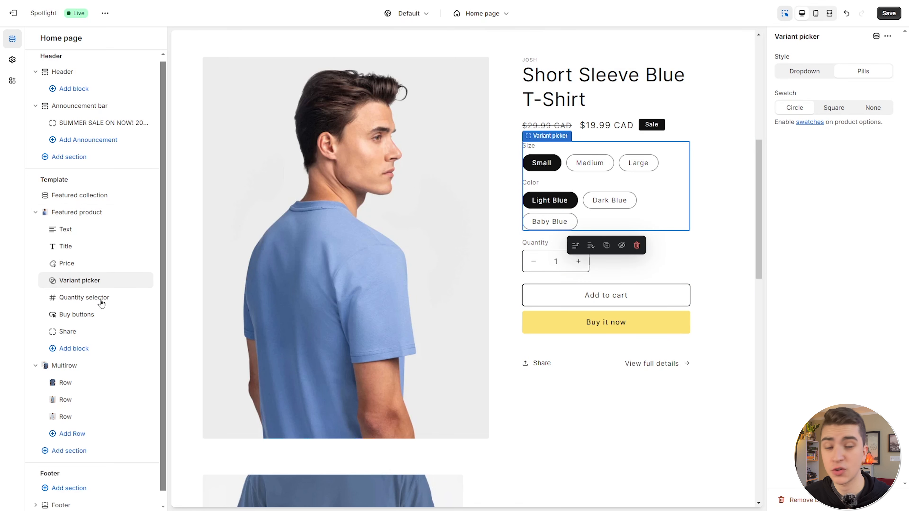
scroll(128, 275, "down", 1)
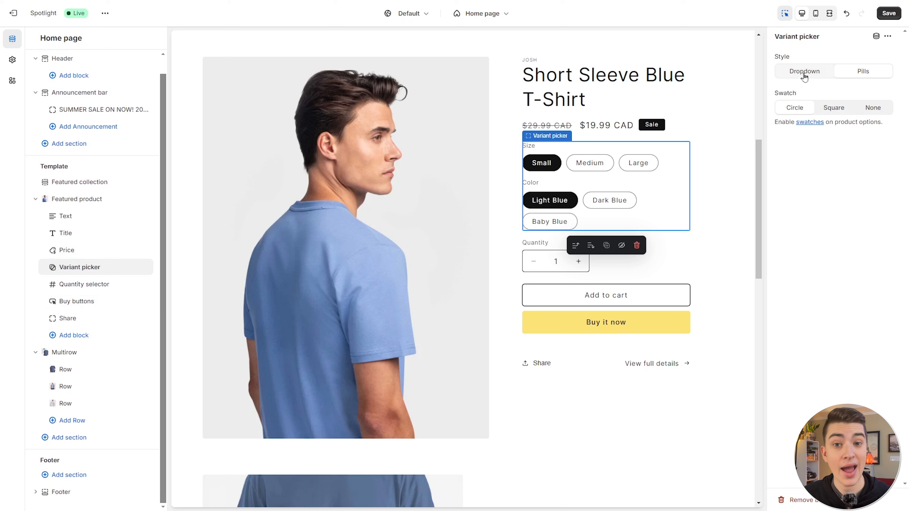
left_click(796, 74)
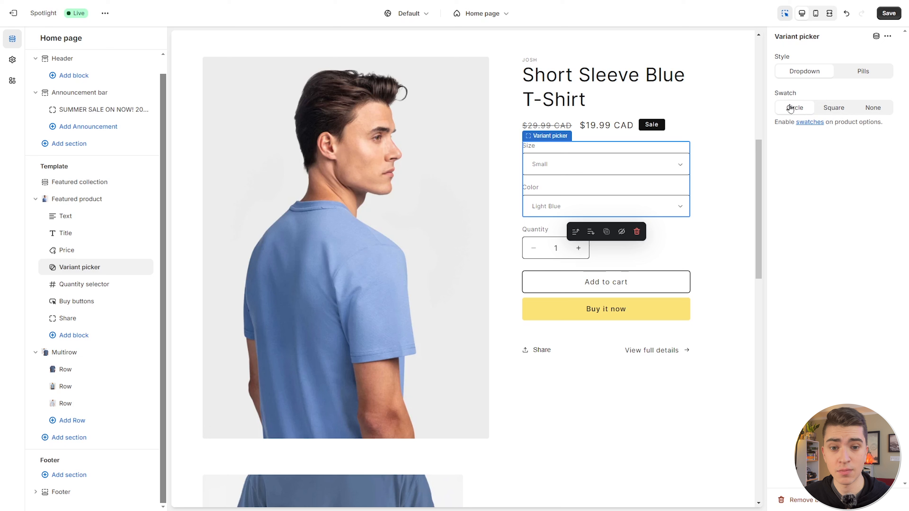
left_click(832, 108)
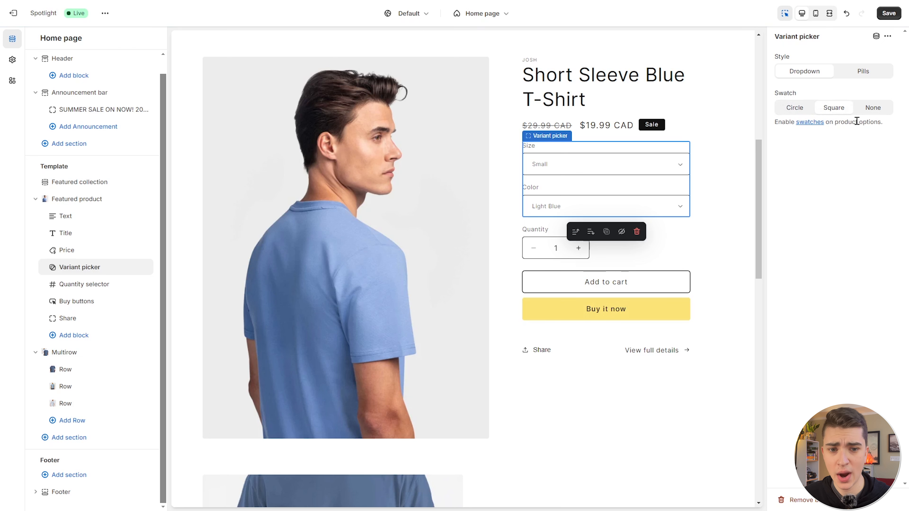
left_click(872, 109)
left_click(794, 109)
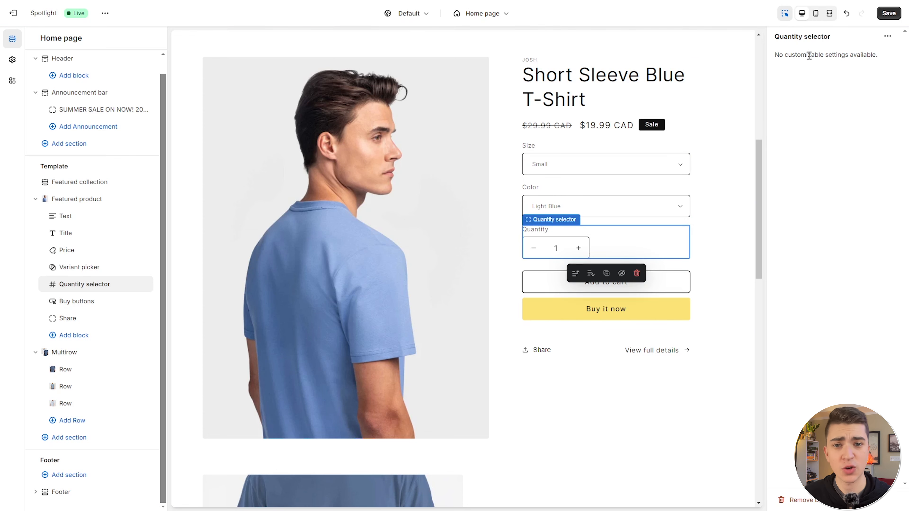
Step: Examine the settings of the Buy buttons, the Featured collection section and the first Multirow row
left_click(76, 301)
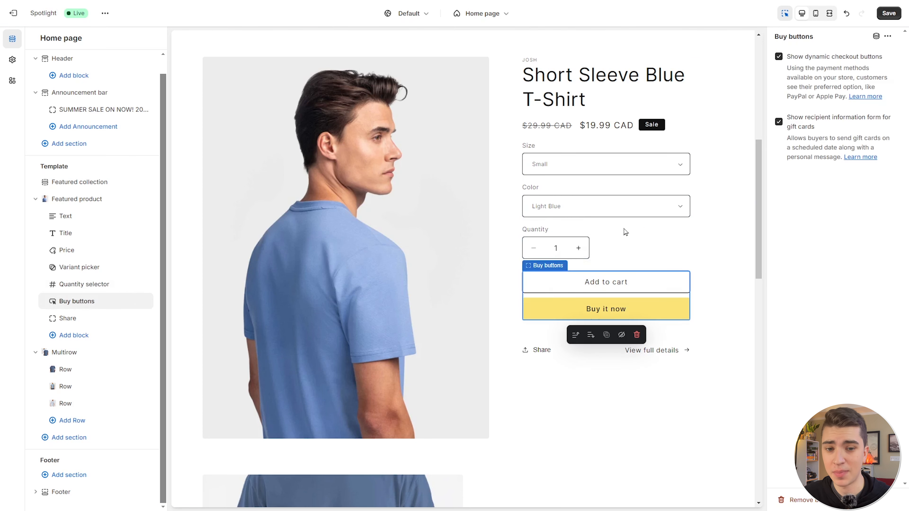
left_click(570, 317)
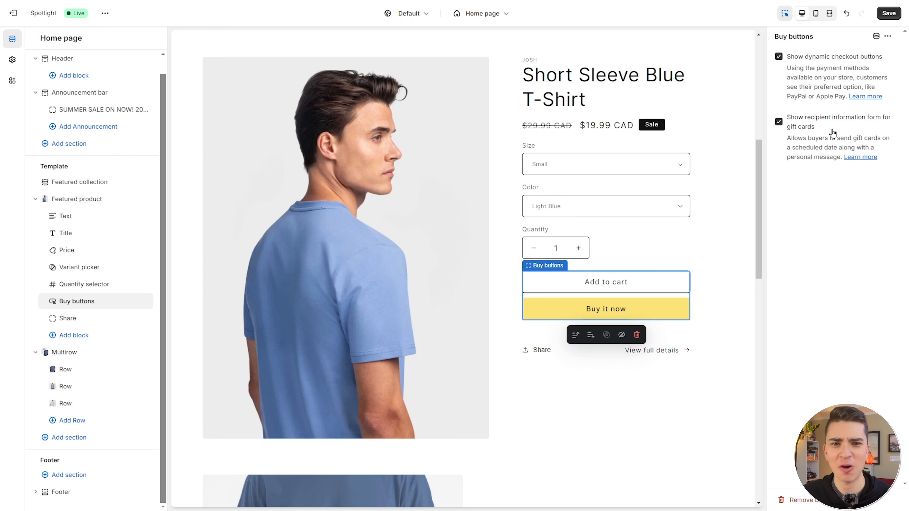
scroll(429, 341, "up", 10)
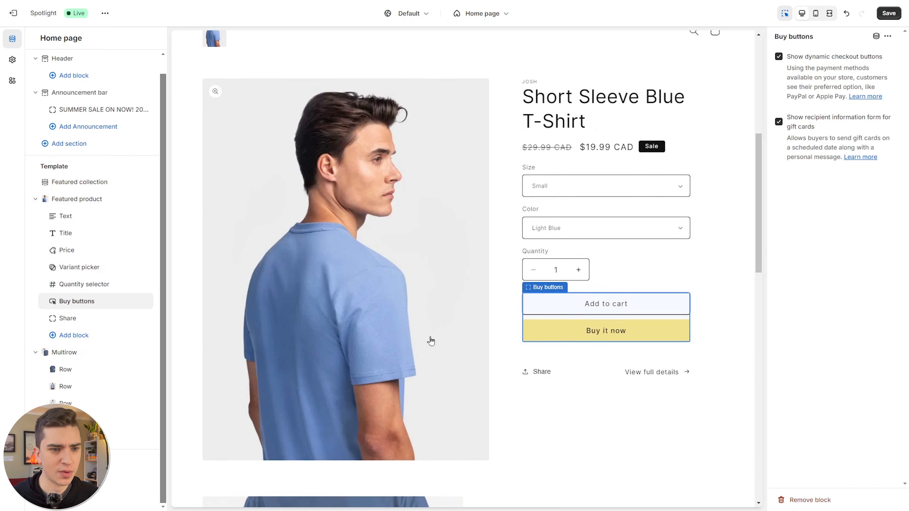
left_click(392, 249)
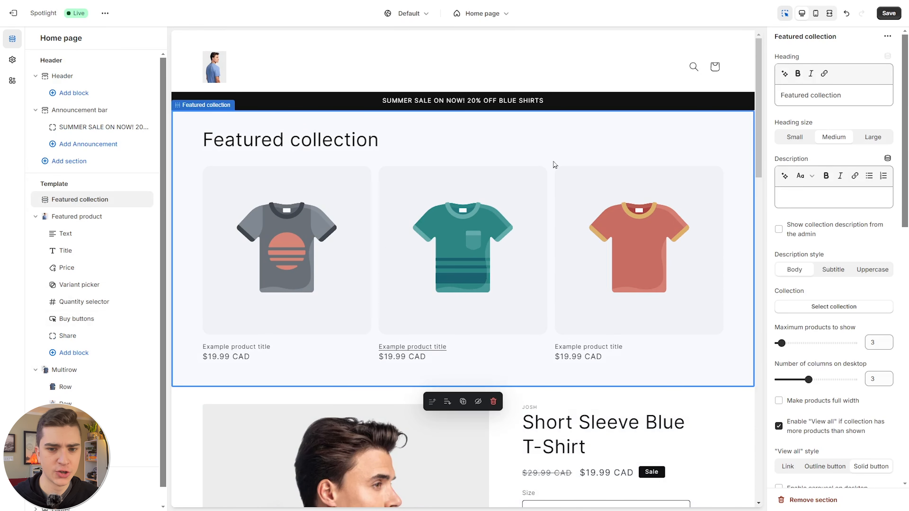
scroll(582, 229, "down", 10)
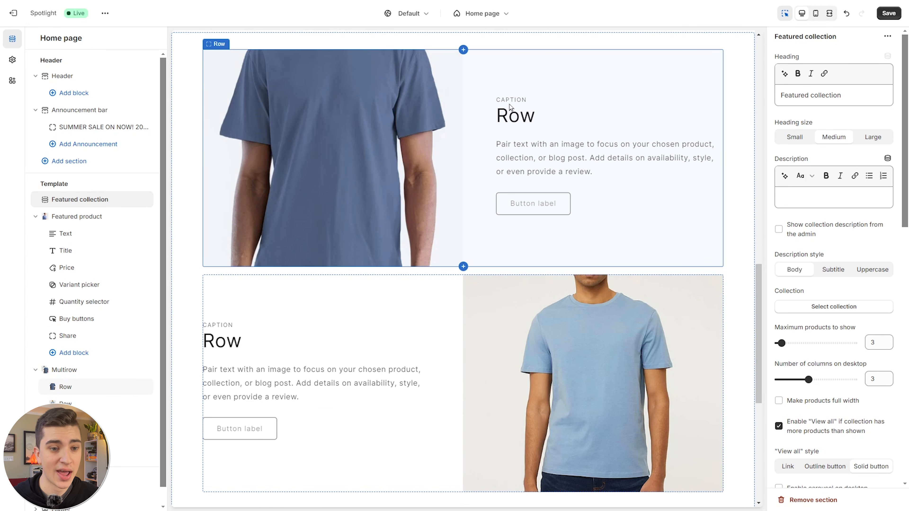
left_click(510, 109)
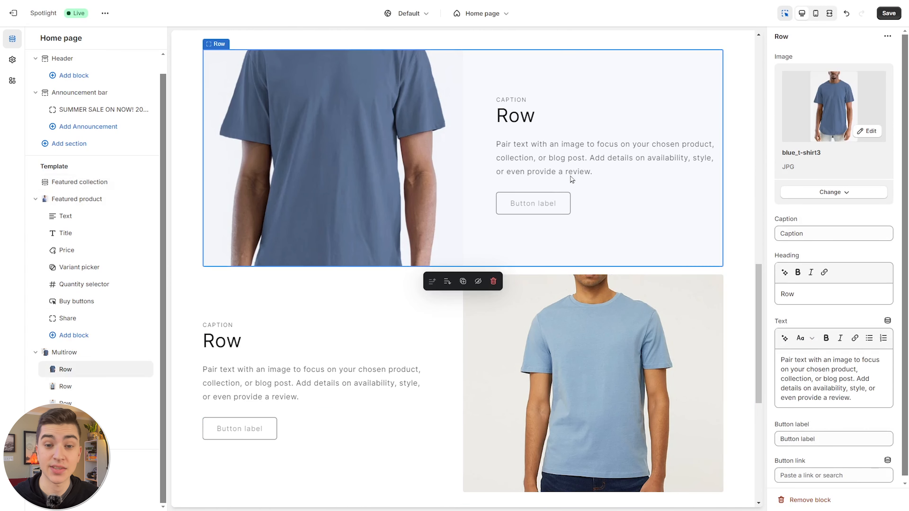
Step: Save the theme changes and look over the home page preview
left_click(887, 14)
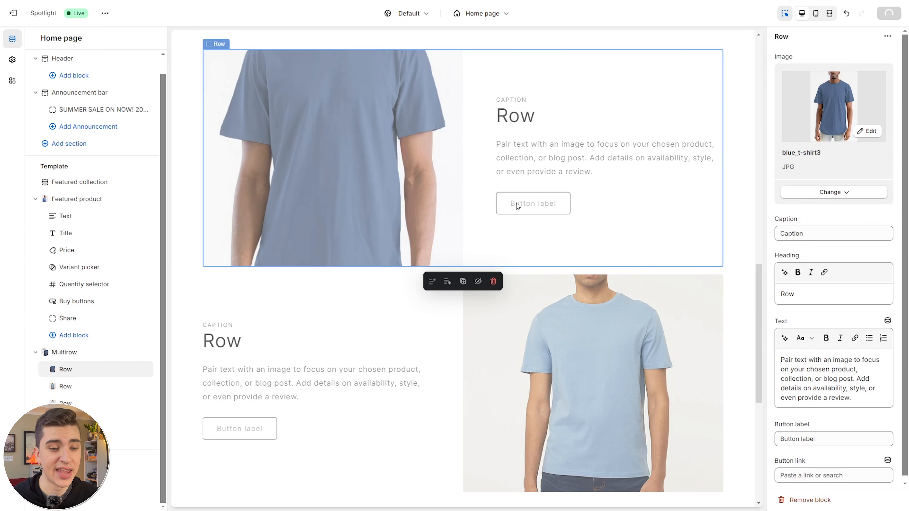
scroll(588, 217, "down", 3)
scroll(590, 258, "up", 15)
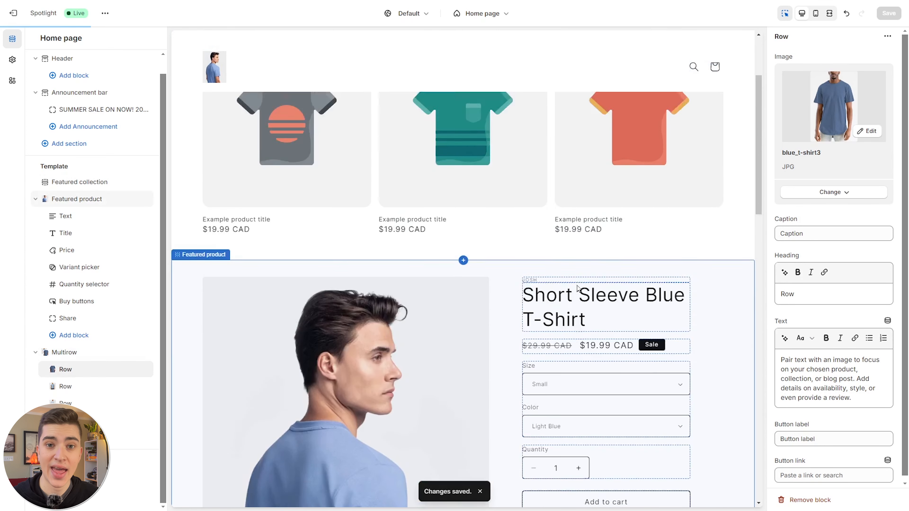
Step: Start creating a new collection from the Featured collection section's collection selection
scroll(580, 305, "up", 3)
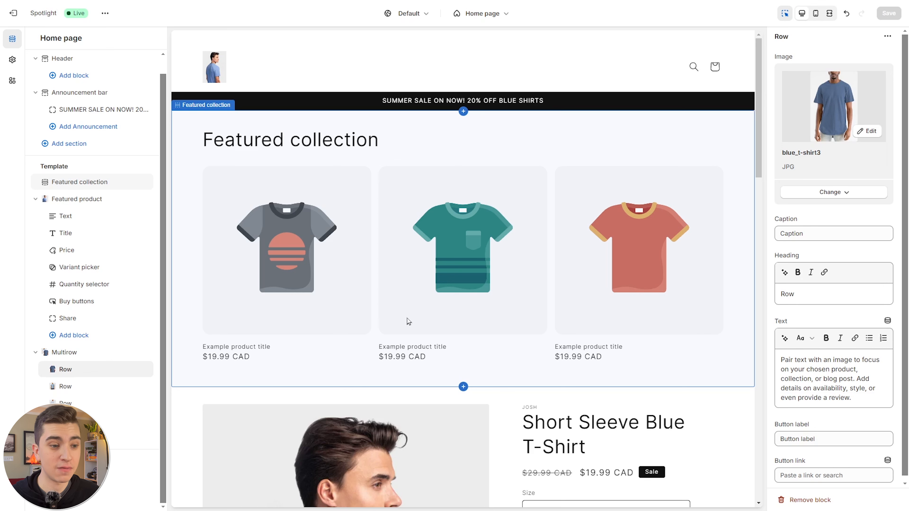
left_click(487, 328)
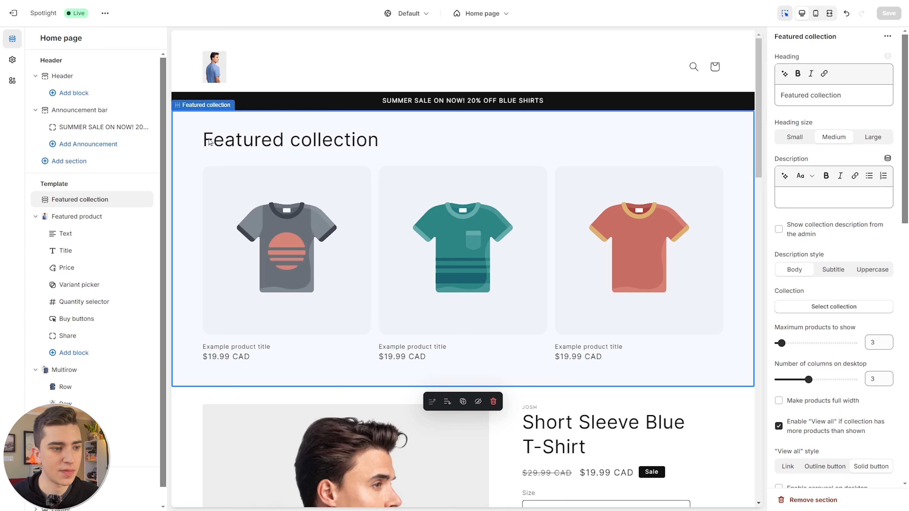
key("Escape")
left_click(427, 271)
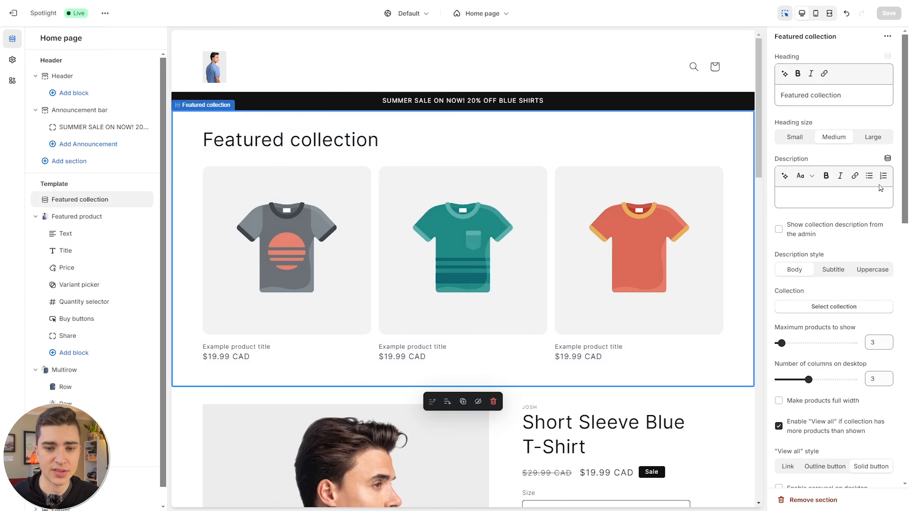
scroll(832, 149, "down", 5)
scroll(832, 150, "up", 3)
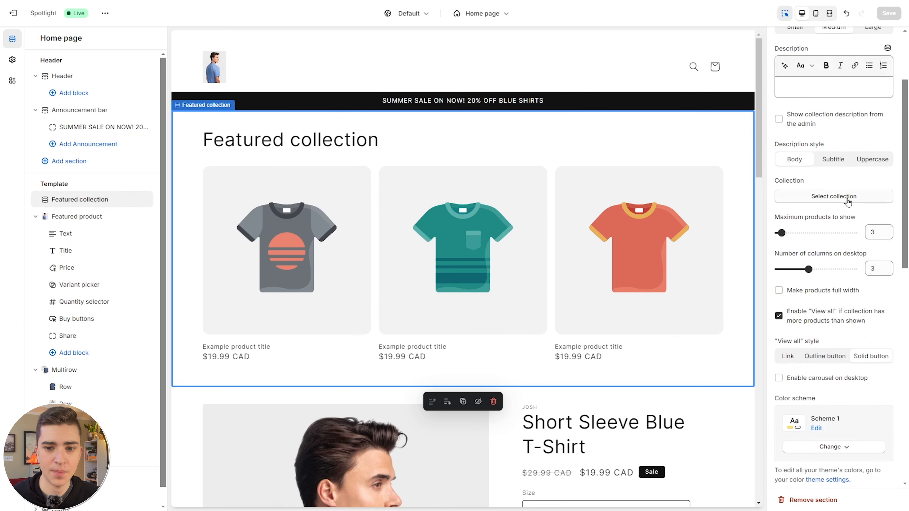
left_click(832, 196)
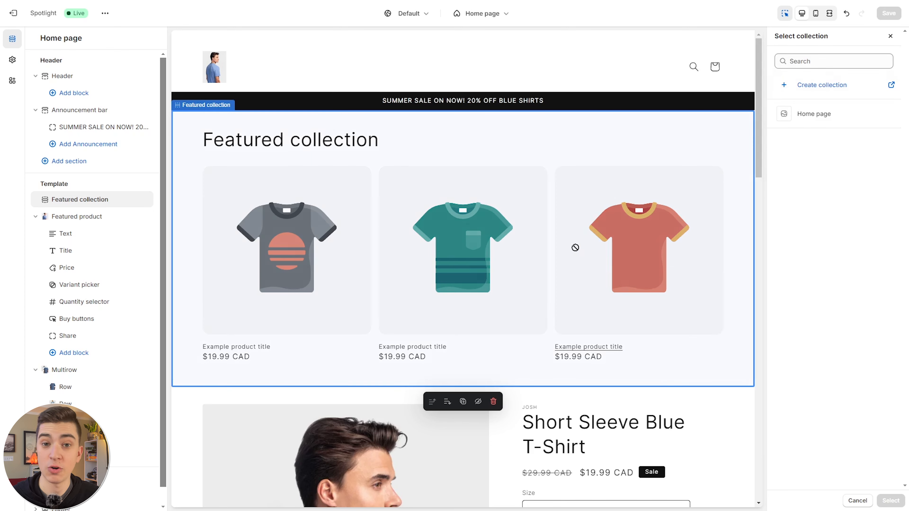
left_click(816, 86)
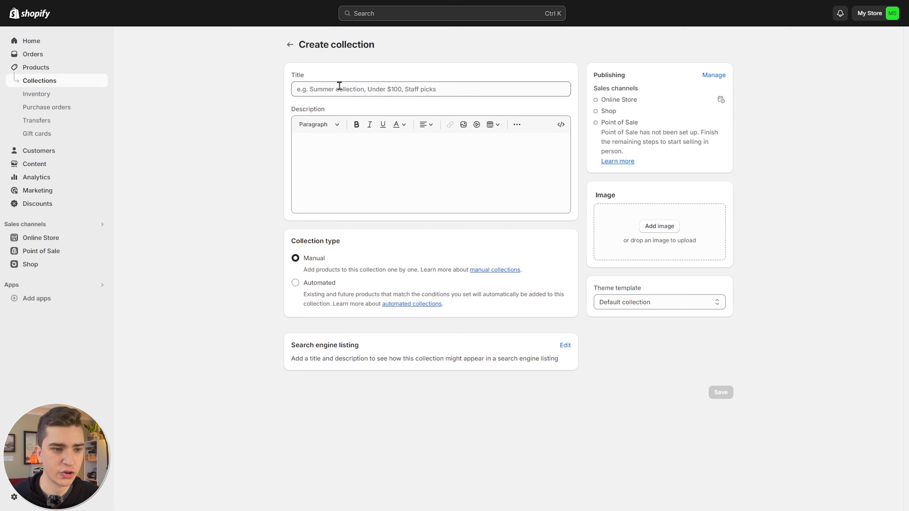
Step: Title the new collection "Most Popular" and give it the description "The best of the best of the best."
left_click(451, 89)
type("Most Popular")
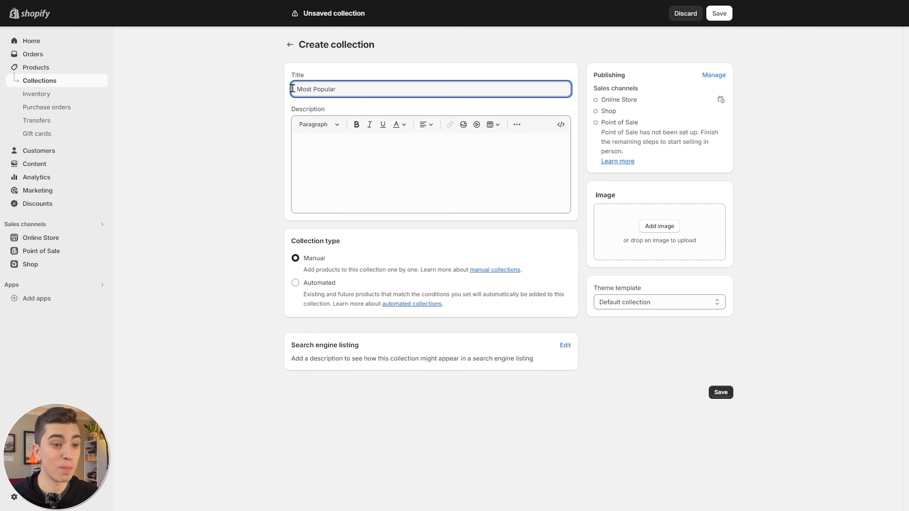
left_click_drag(292, 88, 343, 85)
left_click(322, 143)
type("The best of the best of the best.")
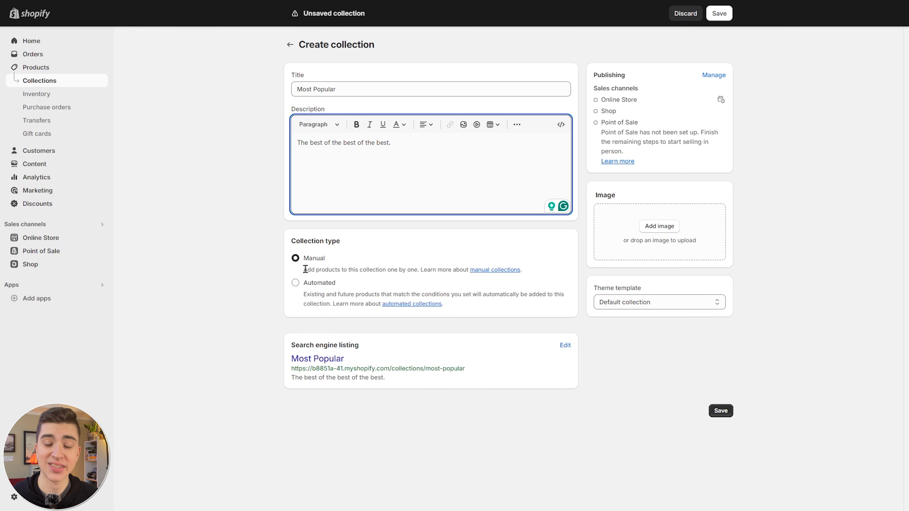
Step: Try the Automated collection type with the condition that the product tag is equal to blue, and return to Manual
left_click(295, 283)
scroll(415, 294, "down", 1)
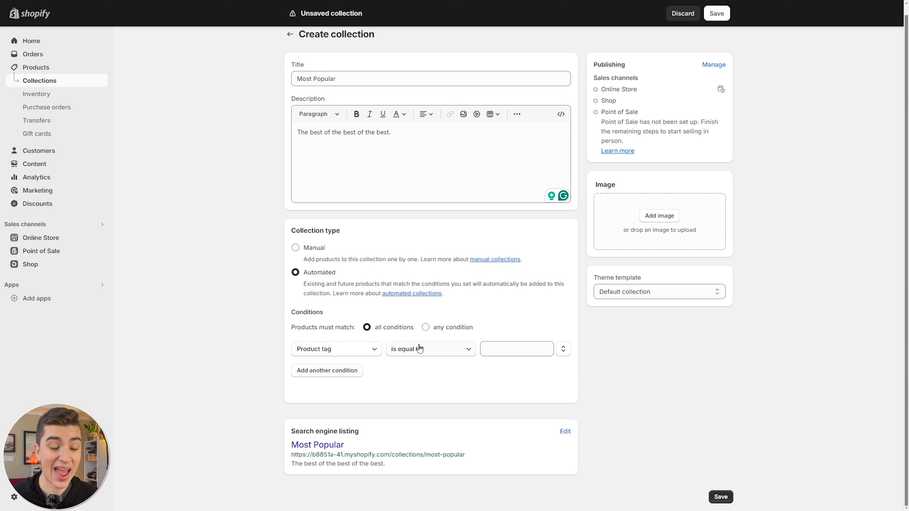
left_click(520, 348)
left_click(521, 369)
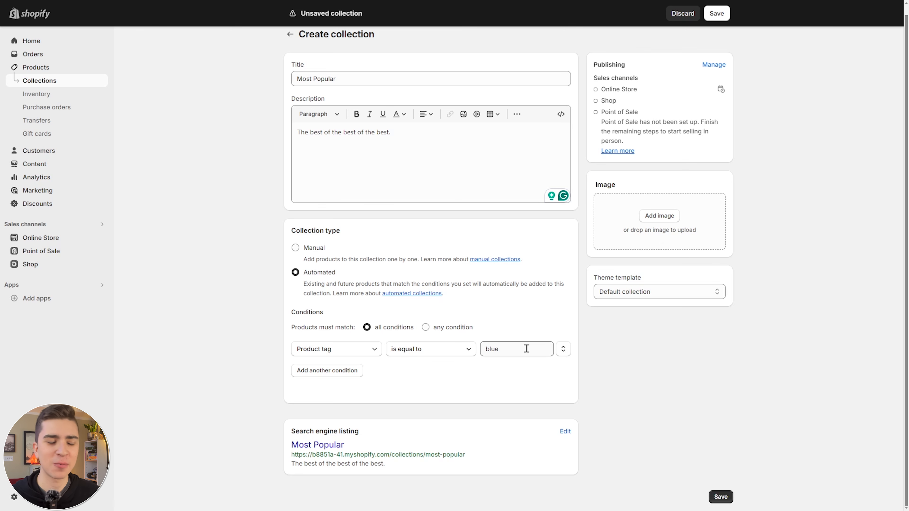
left_click(296, 248)
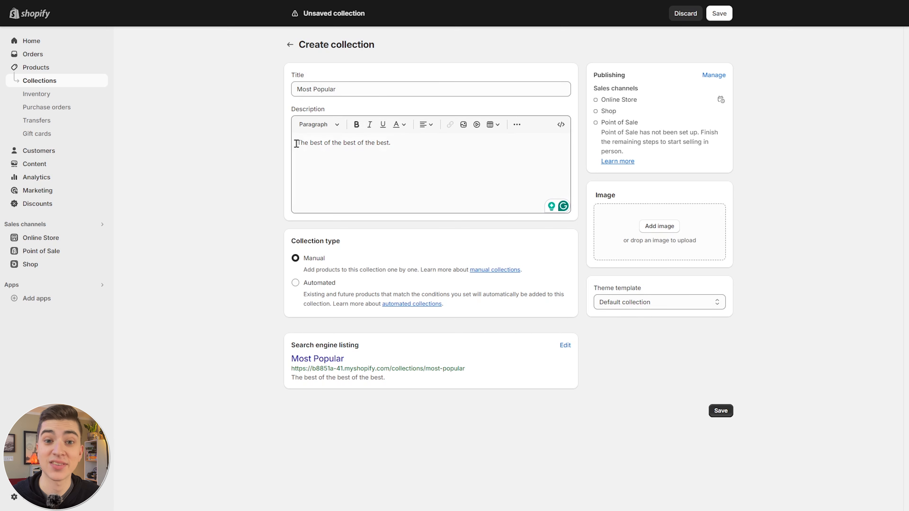
Step: Save the Most Popular collection and add the Short Sleeve Blue T-Shirt product to it
left_click(721, 411)
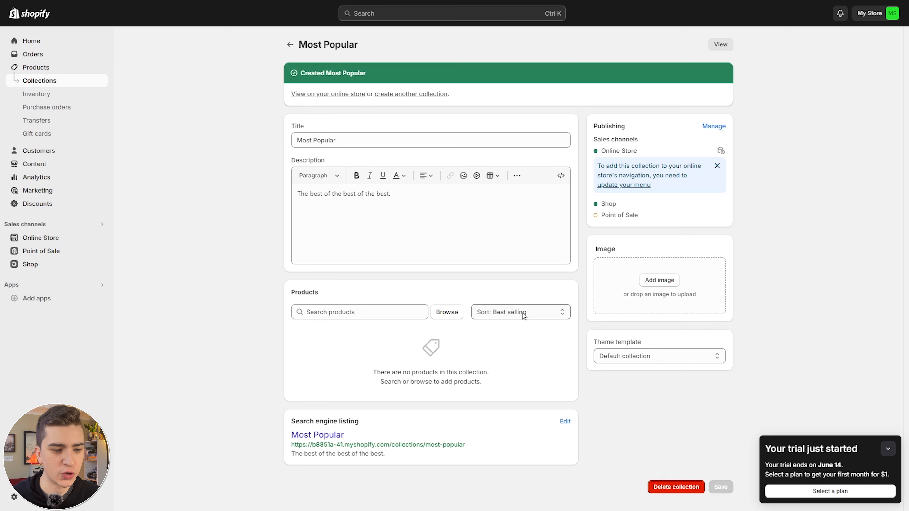
left_click(444, 314)
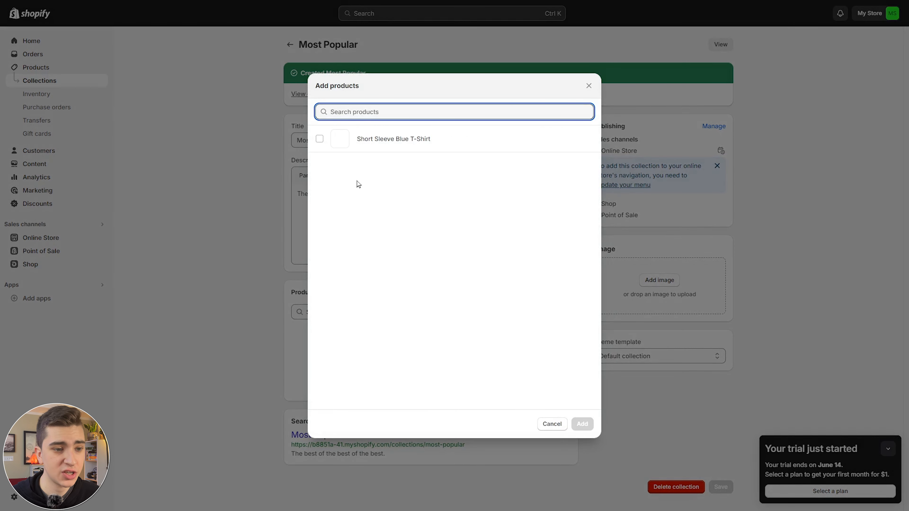
left_click(373, 144)
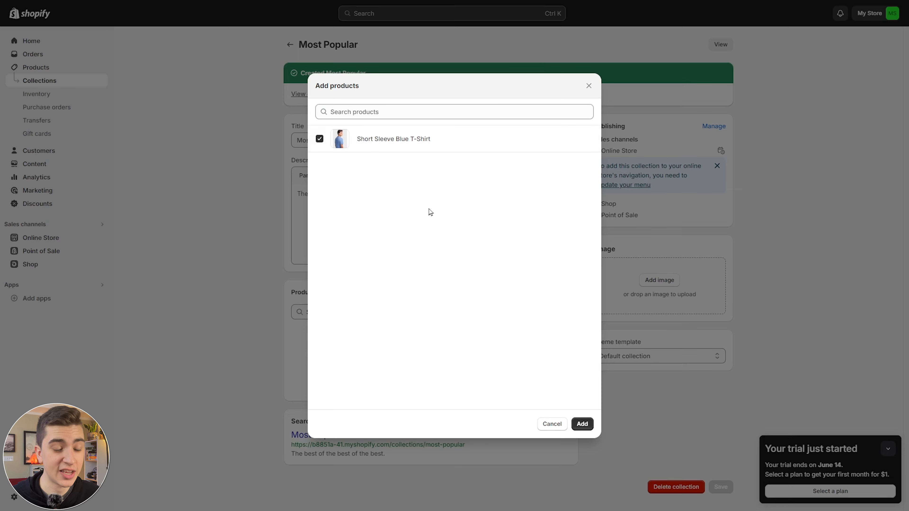
left_click(582, 424)
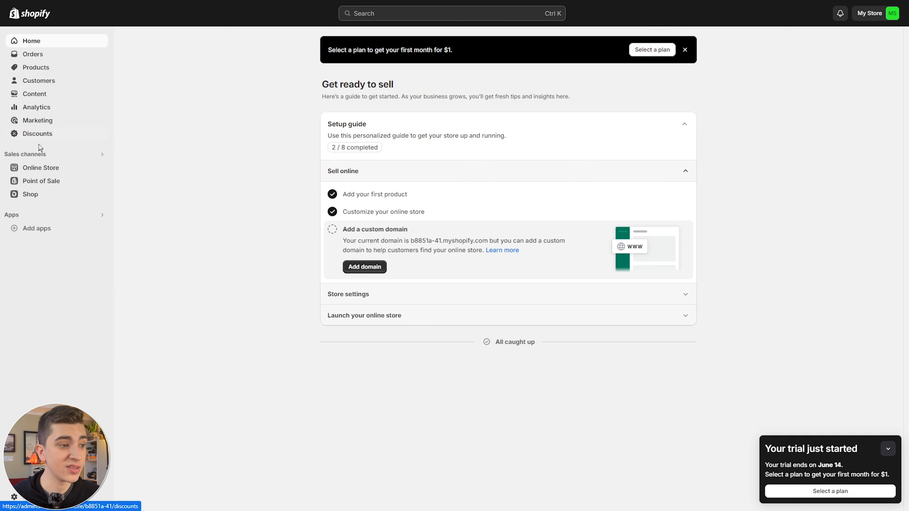
Step: View the store's product list and the blank form for adding another product
left_click(50, 70)
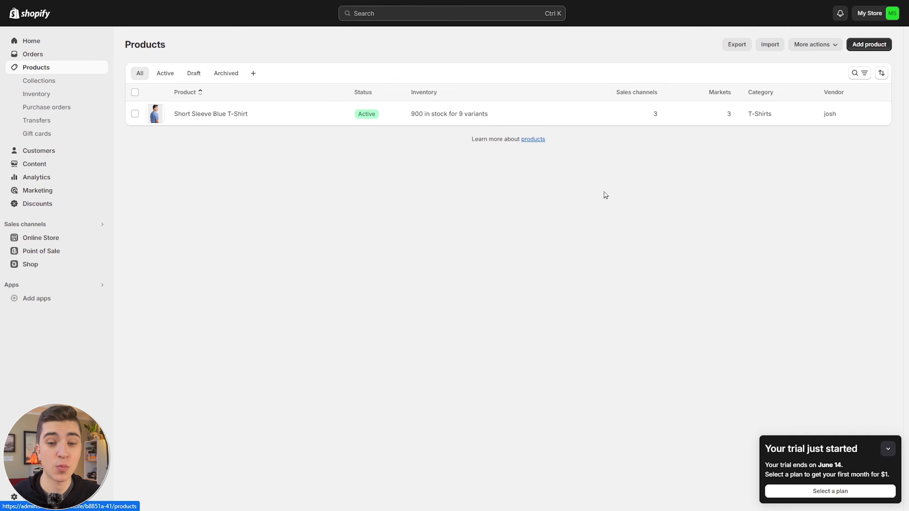
left_click(870, 45)
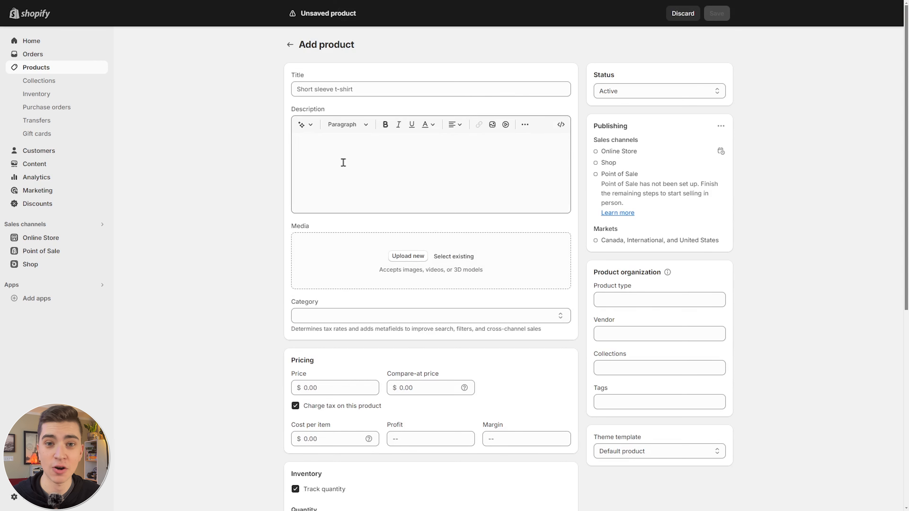
Step: Open the current Spotlight theme of the online store for customization
left_click(60, 238)
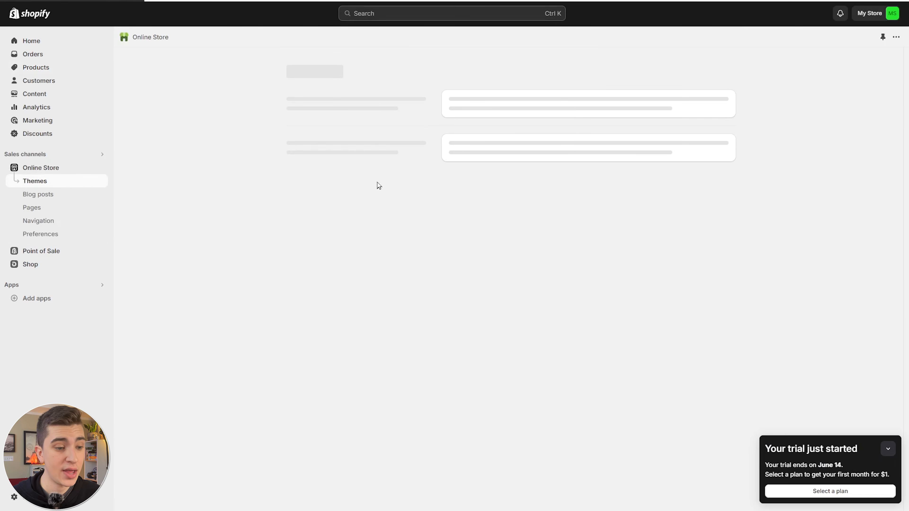
scroll(389, 199, "down", 3)
scroll(389, 199, "up", 3)
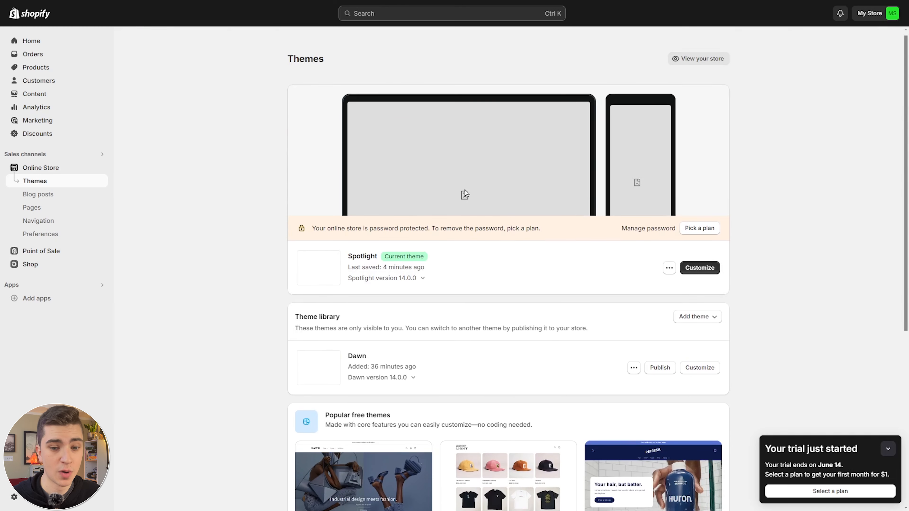
left_click(700, 272)
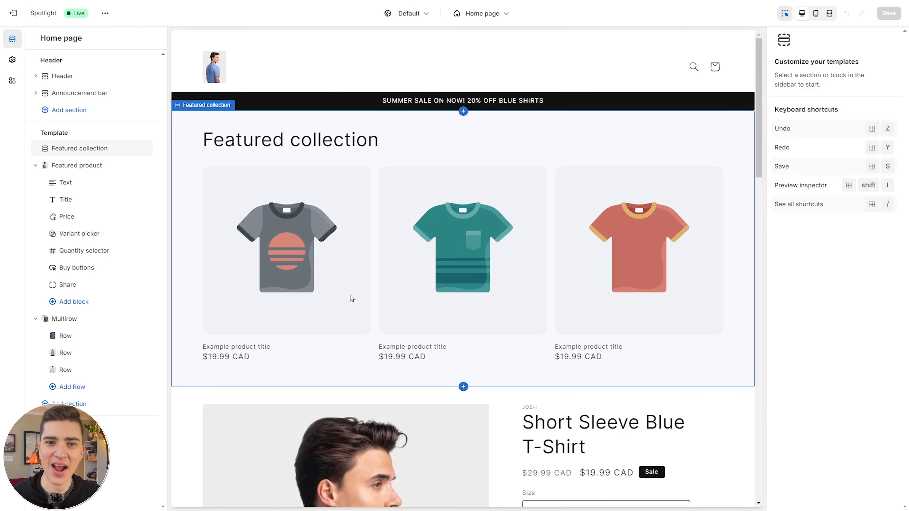
Step: Assign the Most Popular collection to the home page's Featured collection section
left_click(283, 212)
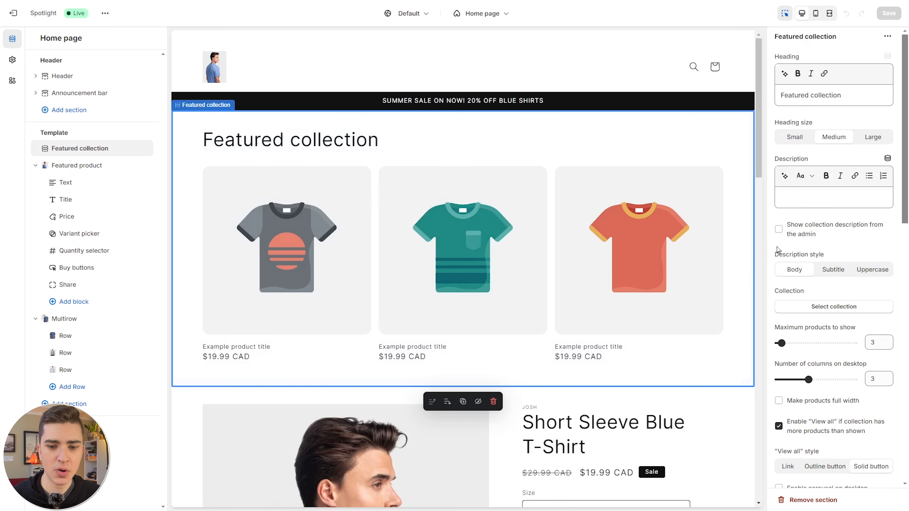
scroll(829, 277, "down", 3)
left_click(826, 196)
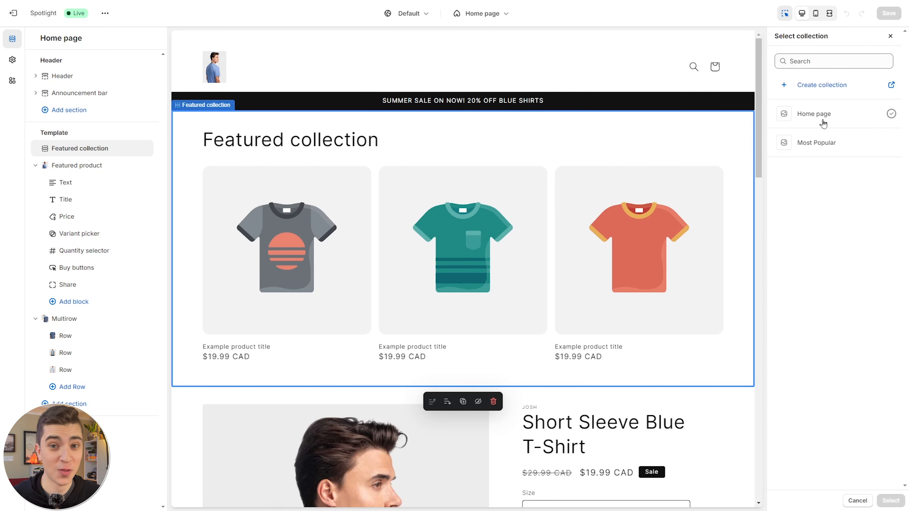
left_click(841, 146)
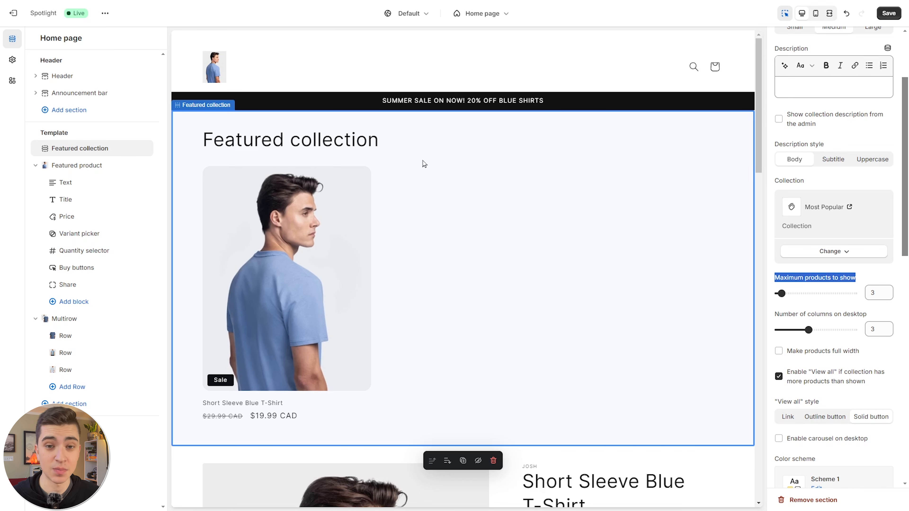
Step: Examine the Featured collection's maximum products and desktop column settings, and look over the rest of the home page preview
left_click_drag(775, 278, 851, 280)
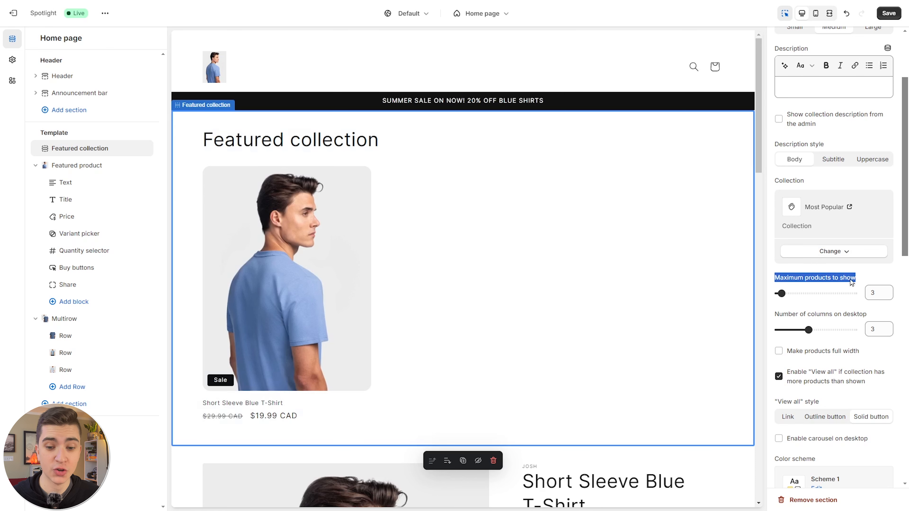
left_click_drag(779, 315, 856, 317)
left_click(857, 318)
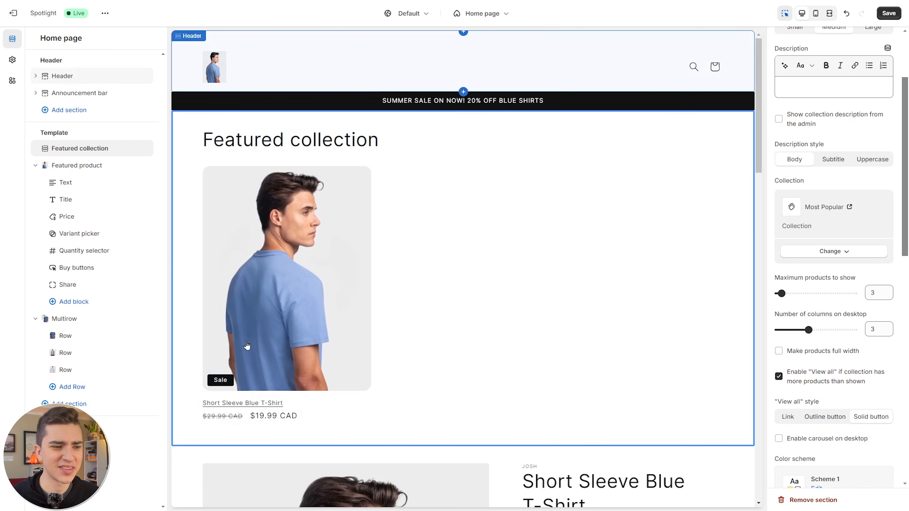
scroll(334, 257, "down", 9)
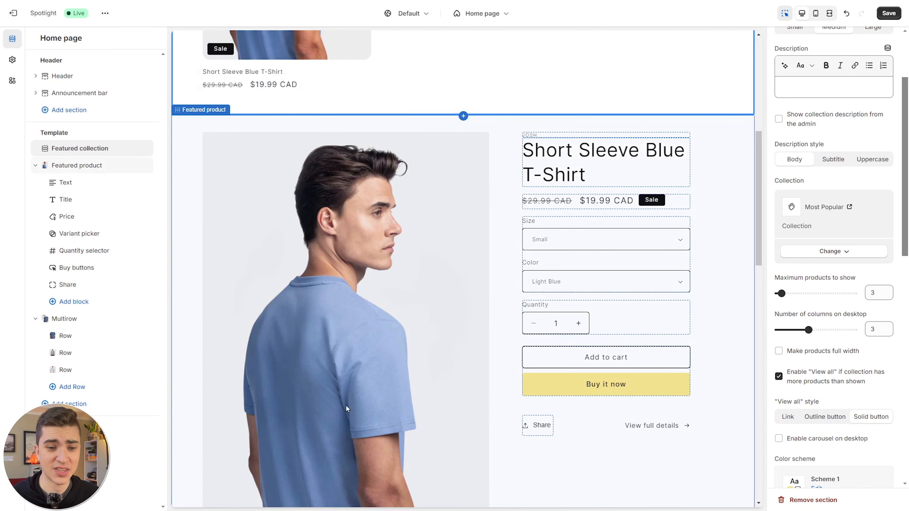
scroll(424, 405, "down", 15)
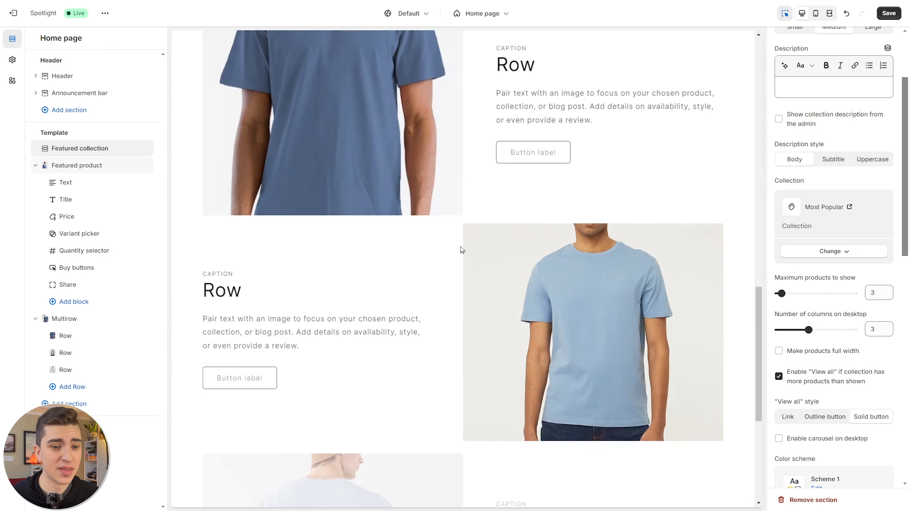
scroll(493, 199, "down", 3)
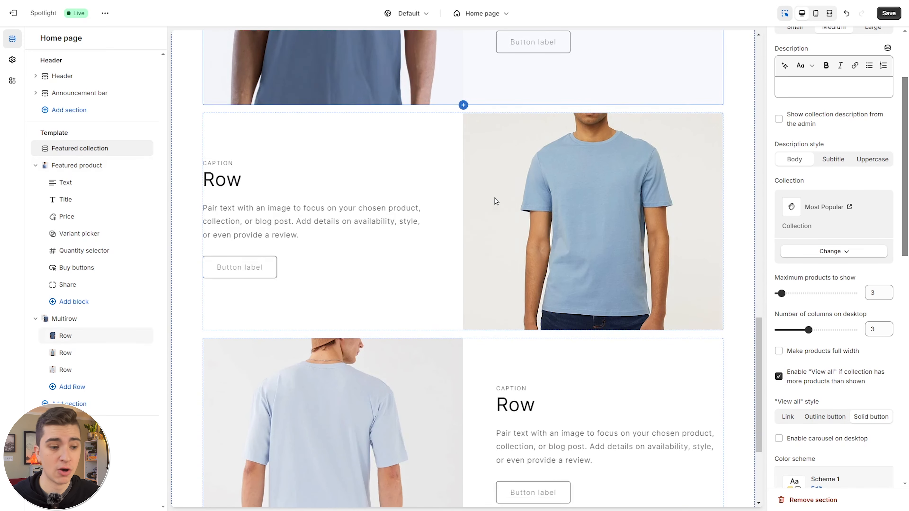
Step: Examine the second Multirow row's caption, heading, text, button label and button link settings
left_click(235, 269)
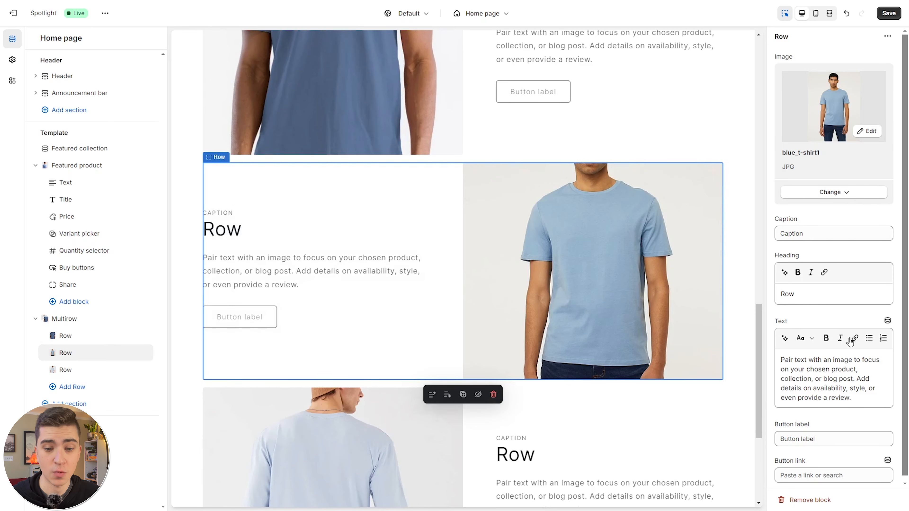
scroll(850, 343, "down", 1)
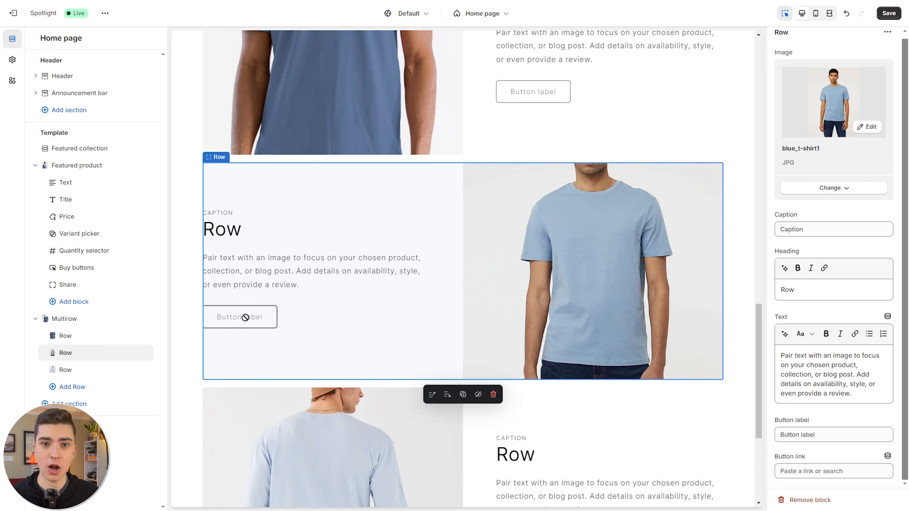
scroll(240, 304, "up", 5)
scroll(235, 286, "down", 5)
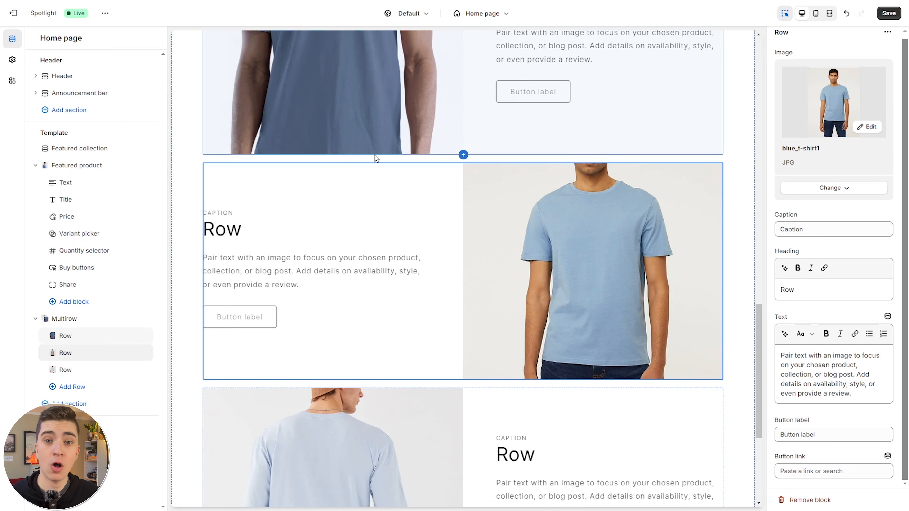
scroll(375, 157, "up", 10)
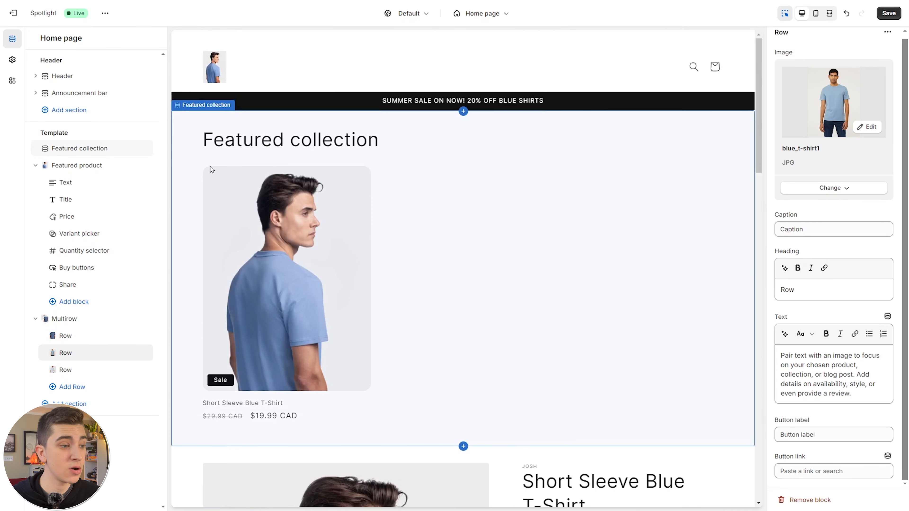
Step: Add the Sign in with Shop Button app block to the Header section
left_click(72, 76)
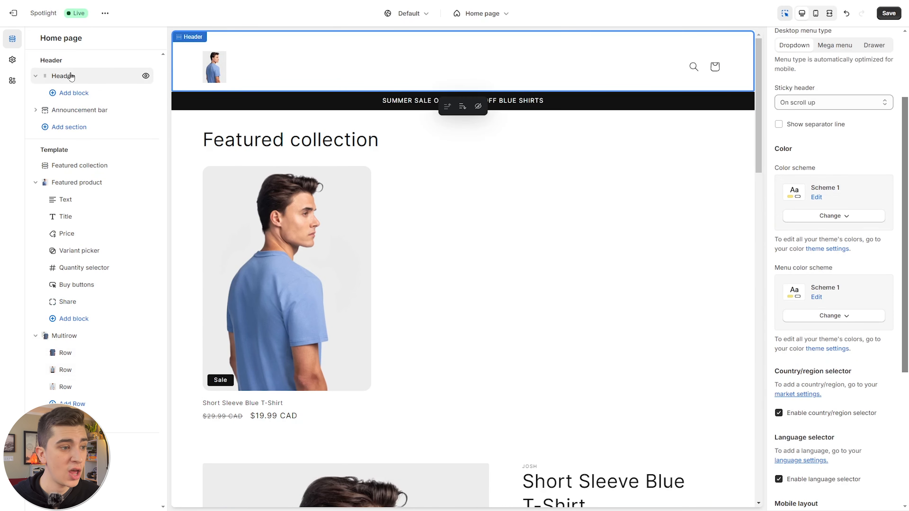
left_click(73, 94)
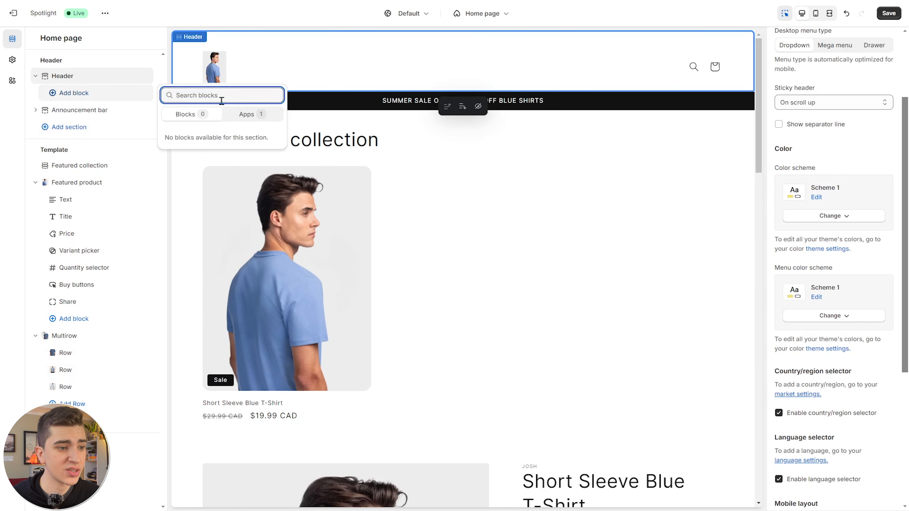
left_click_drag(159, 142, 280, 138)
left_click(245, 115)
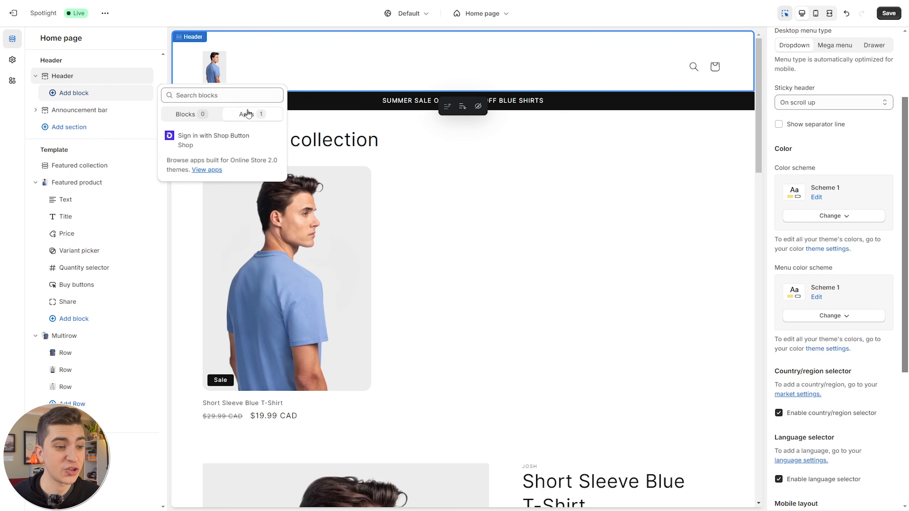
left_click(209, 140)
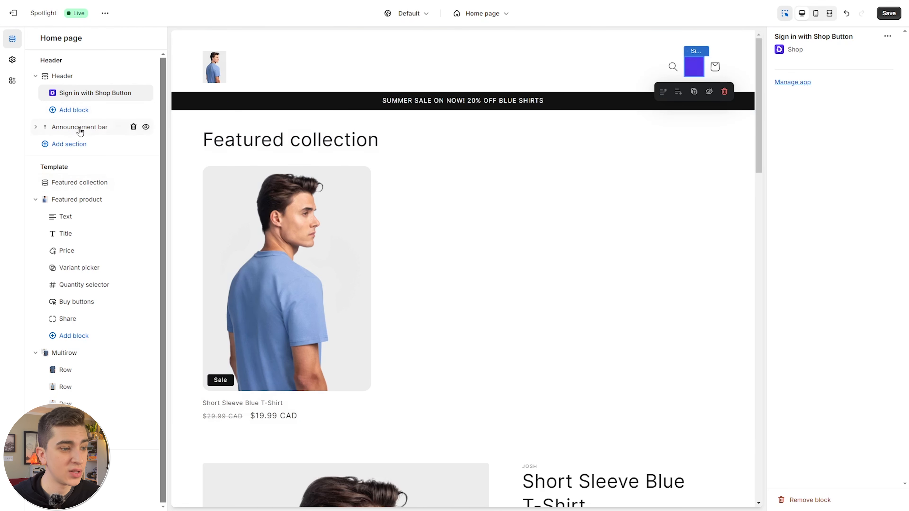
left_click(97, 190)
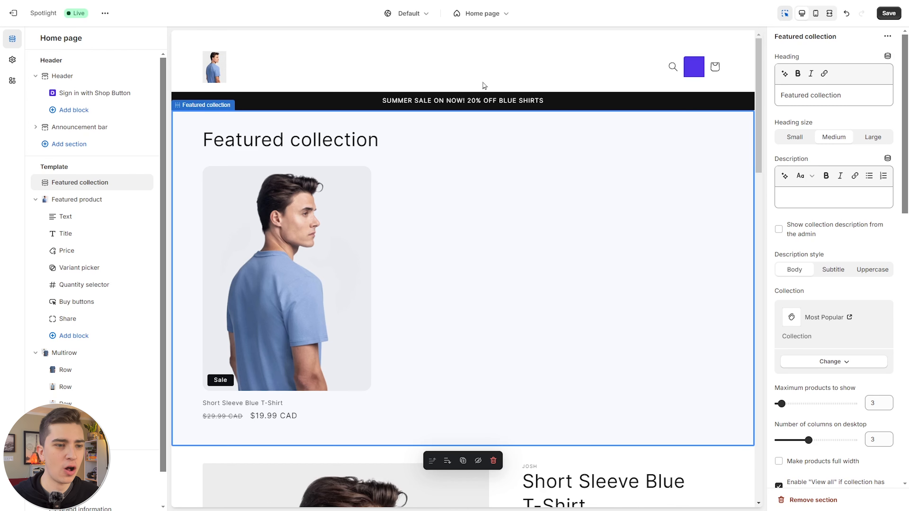
left_click(403, 55)
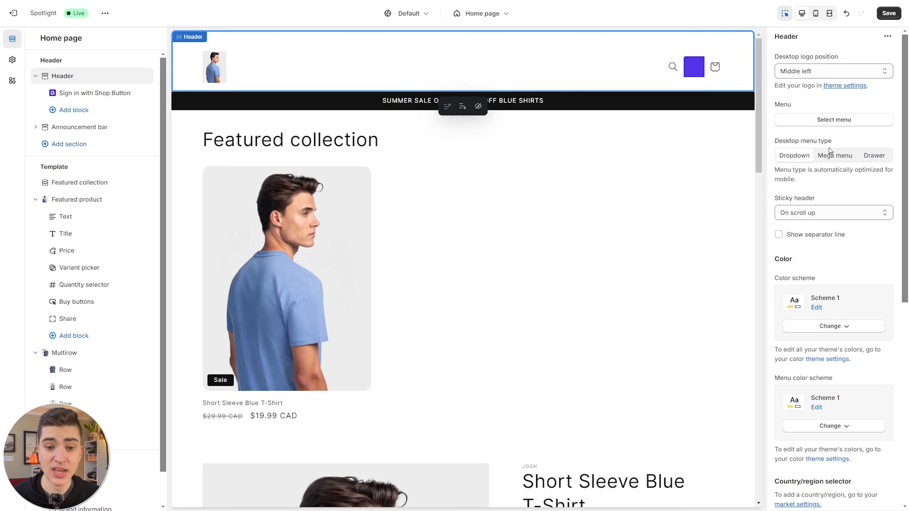
left_click(830, 160)
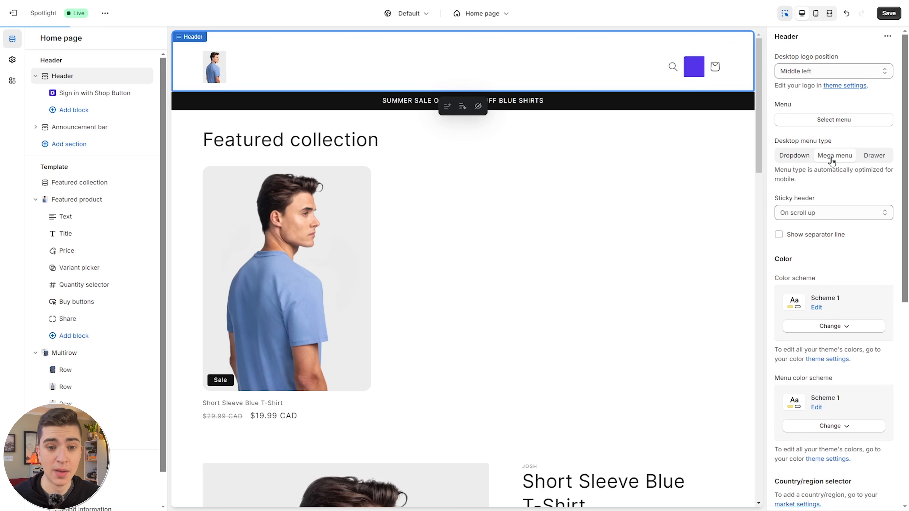
left_click(870, 161)
scroll(819, 215, "down", 3)
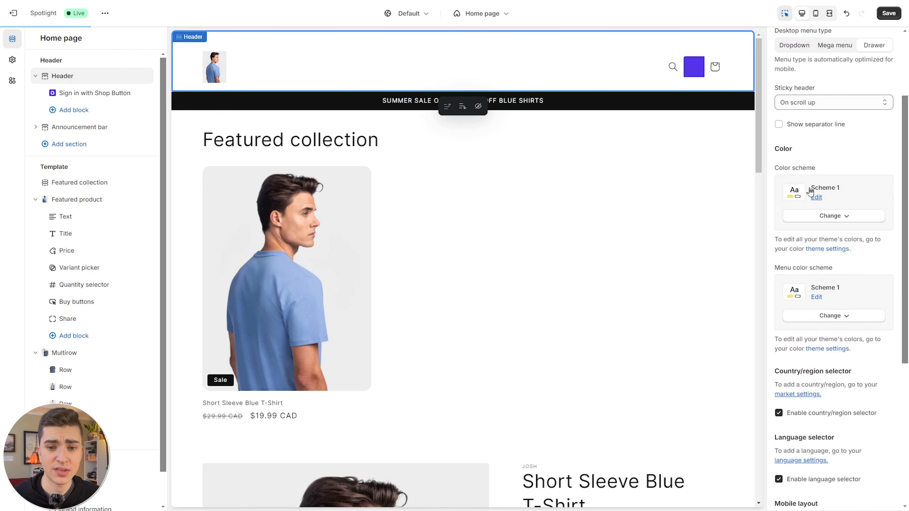
left_click_drag(775, 87, 814, 88)
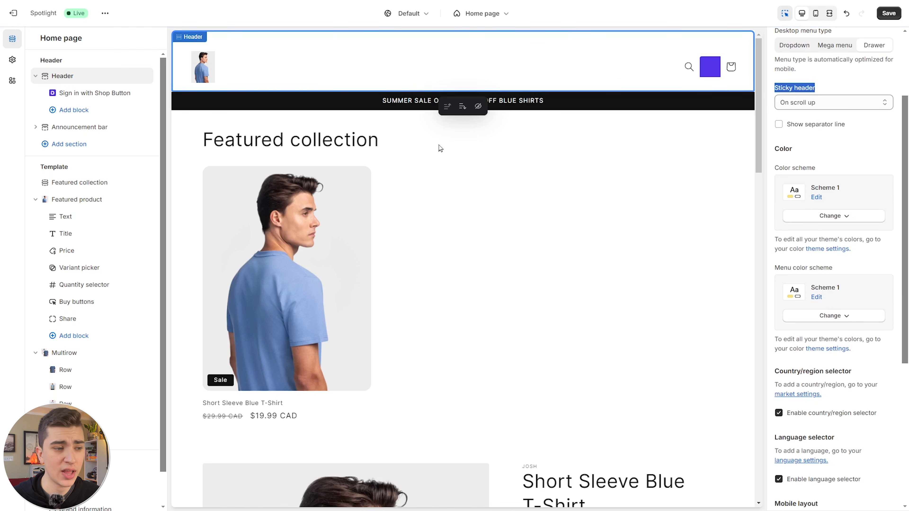
Step: Set both the top and bottom section padding of the Header to 0 px
scroll(829, 147, "down", 3)
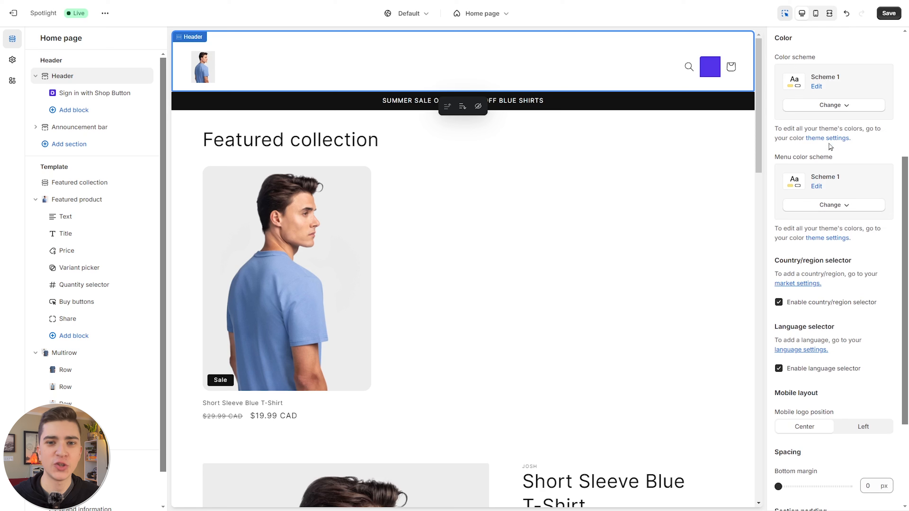
scroll(830, 146, "down", 4)
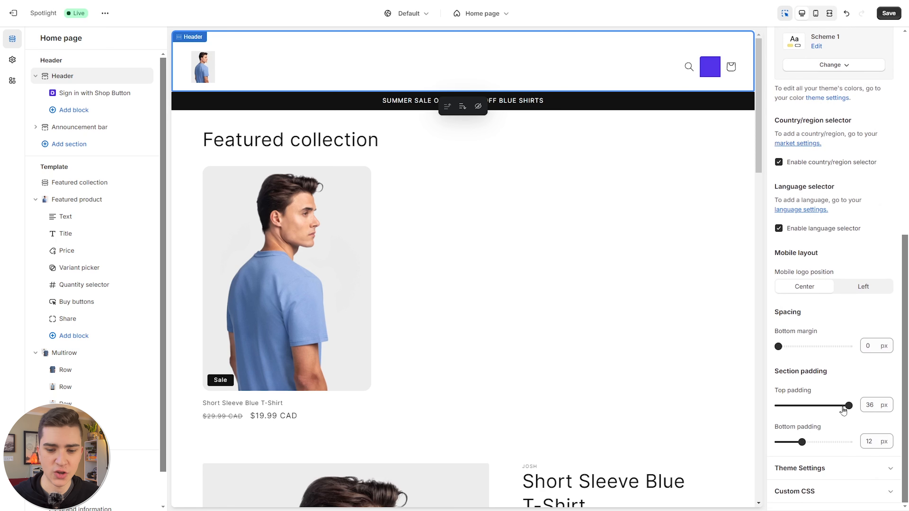
left_click_drag(847, 405, 778, 406)
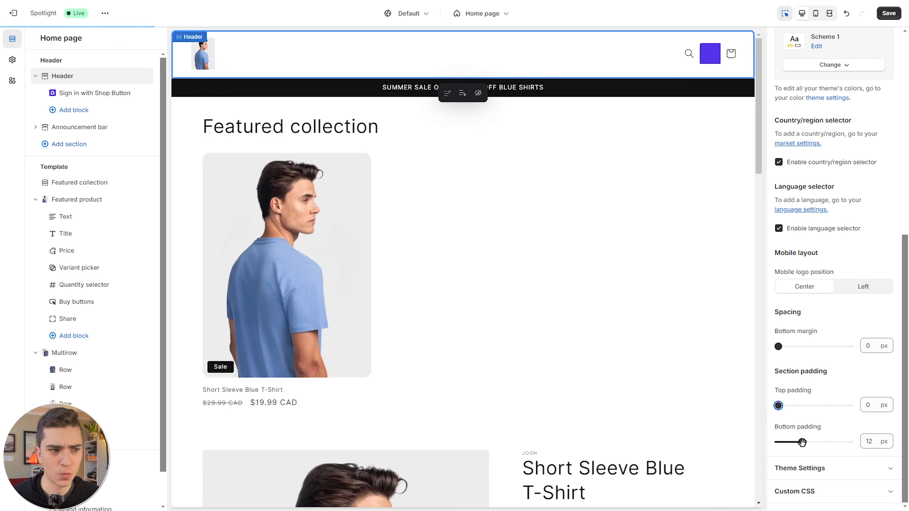
left_click_drag(803, 443, 778, 443)
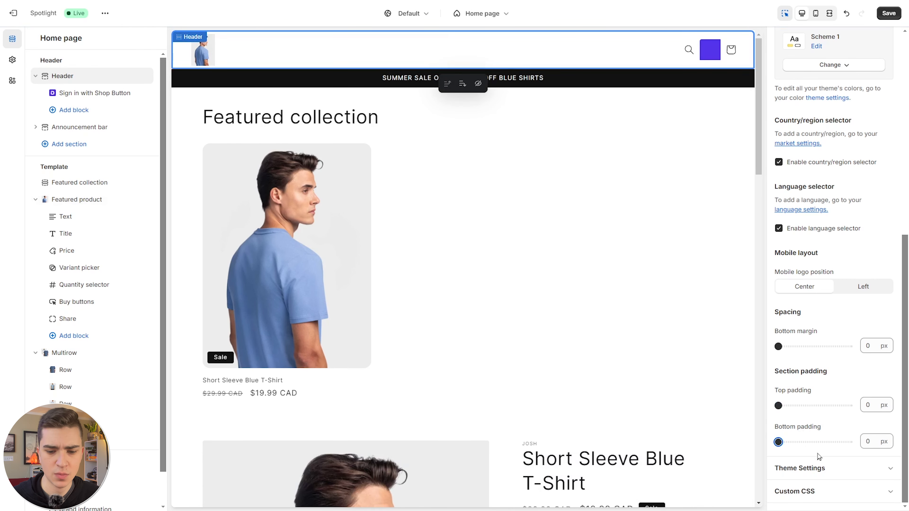
Step: Expand the Header's theme settings, look over the cart type and social link options, and set the Vertical offset to -12 px
left_click(819, 467)
scroll(831, 375, "down", 7)
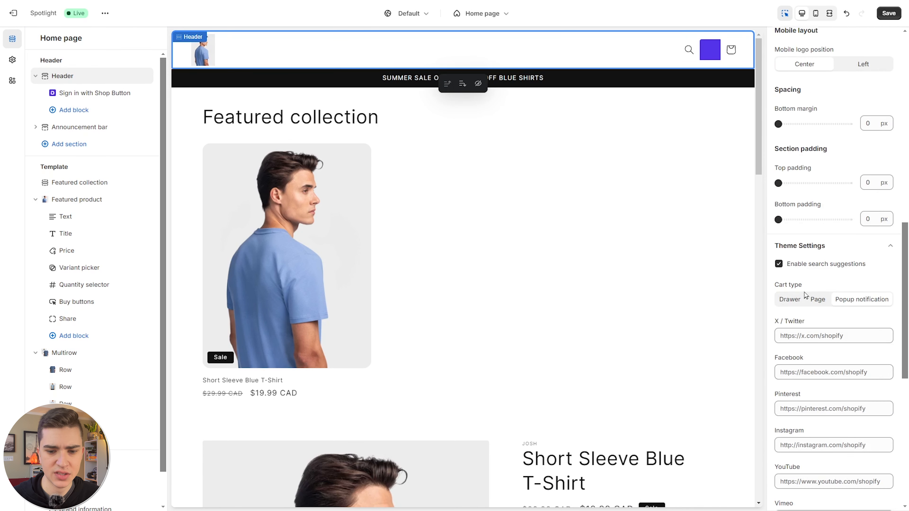
scroll(809, 297, "down", 2)
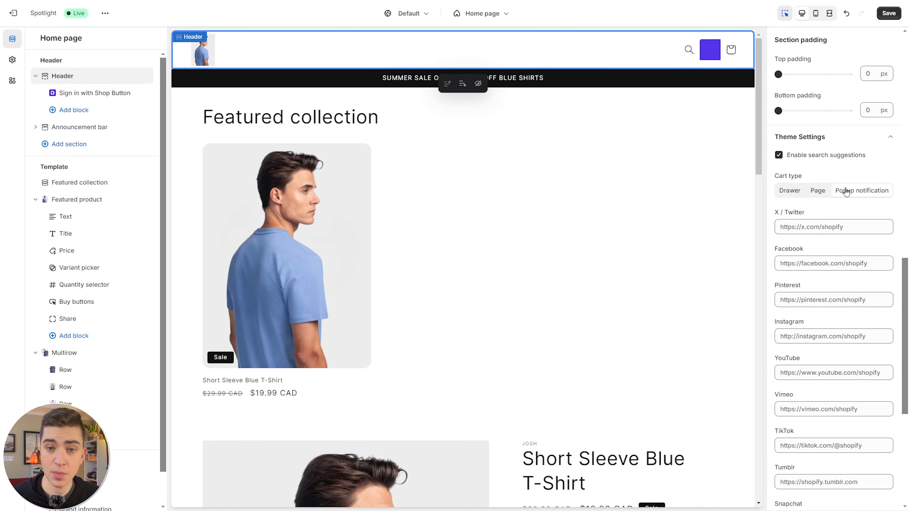
scroll(827, 223, "down", 5)
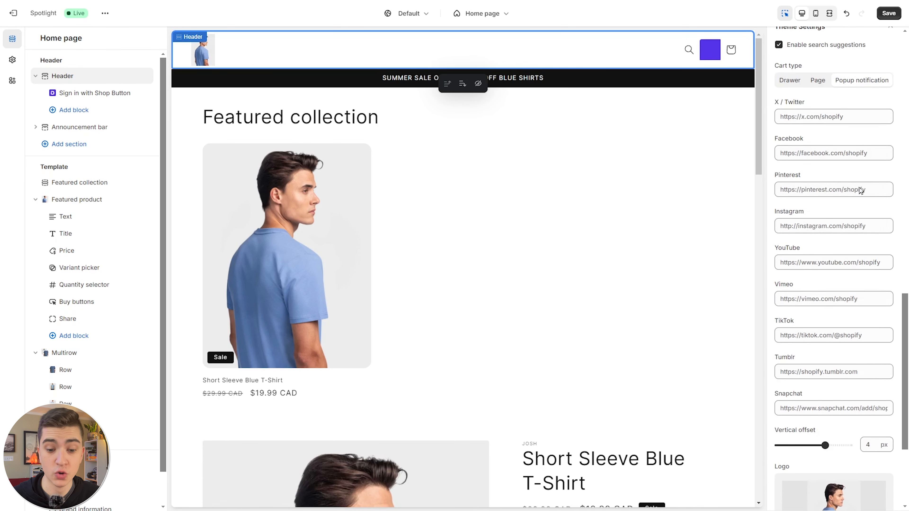
scroll(833, 250, "down", 3)
left_click_drag(825, 281, 778, 281)
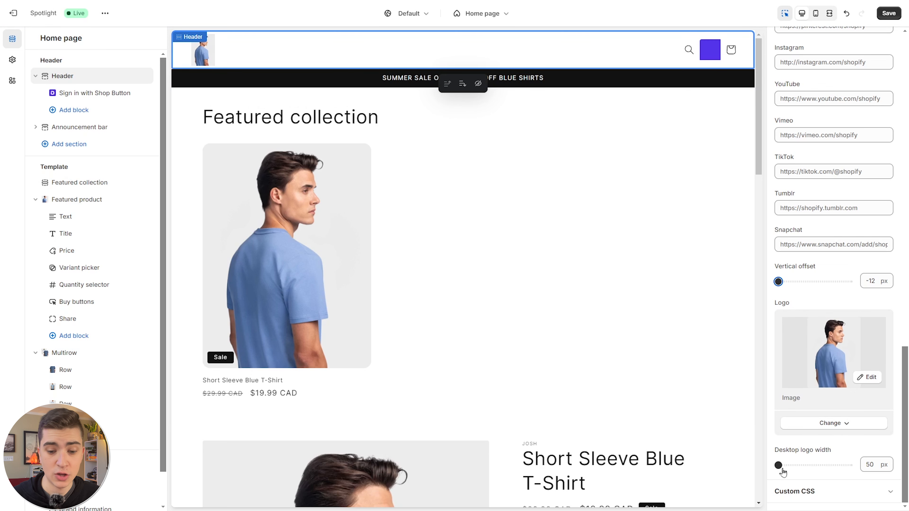
Step: Try a desktop logo width of 300 px and return it to 50 px
left_click_drag(781, 472, 848, 465)
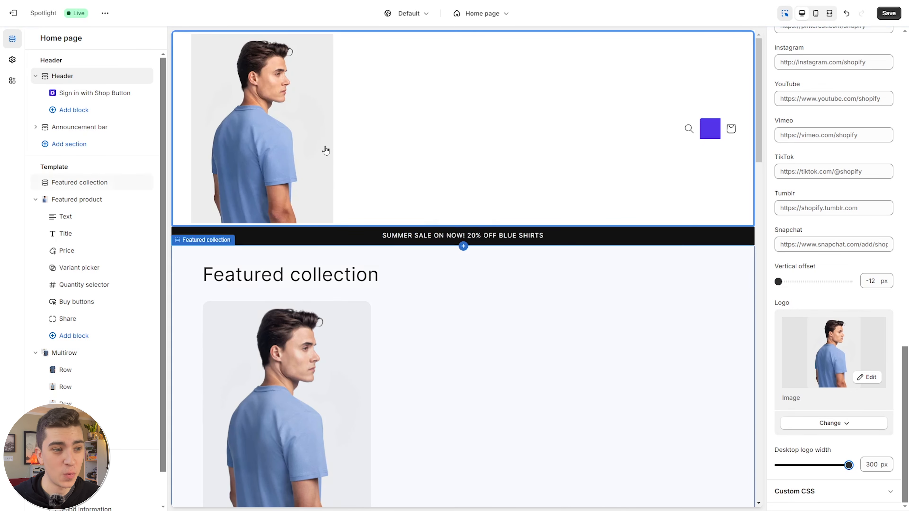
left_click_drag(847, 465, 741, 465)
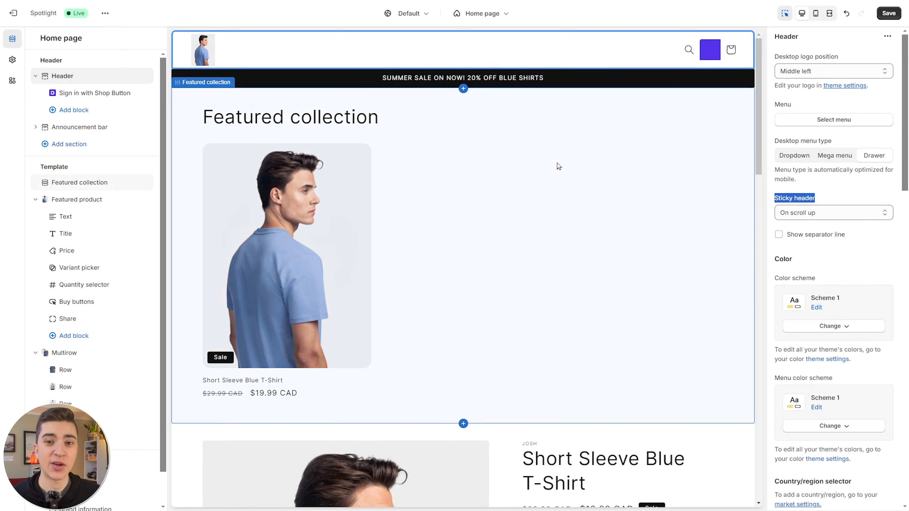
Step: Open the Footer section's settings, read the Email Signup description, and try showing the email signup before hiding it again
scroll(557, 166, "down", 10)
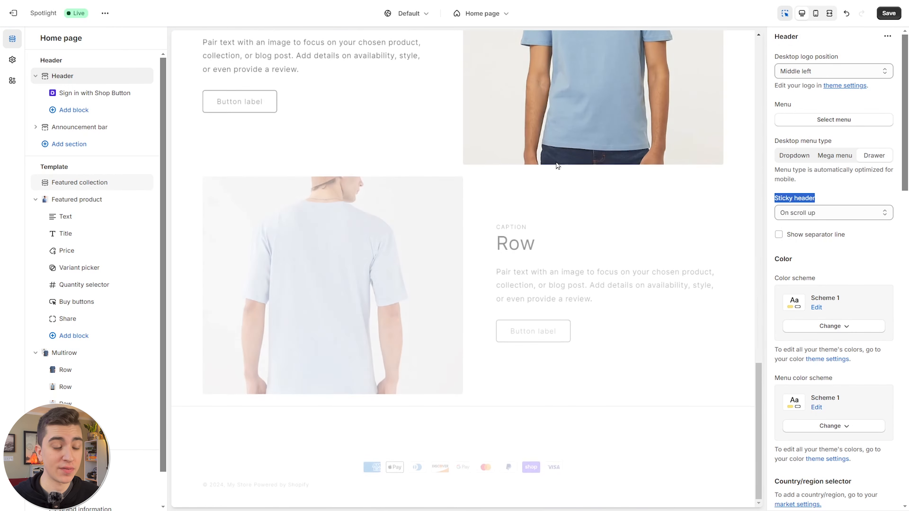
left_click(286, 463)
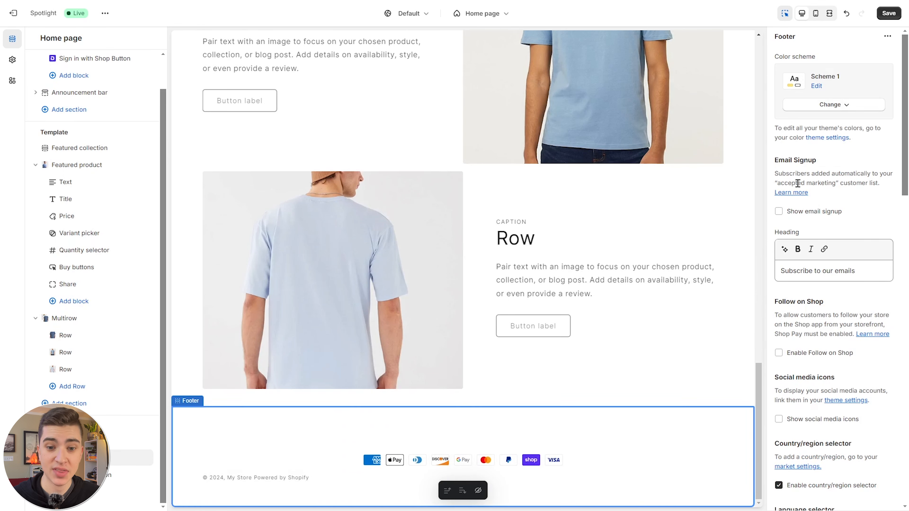
left_click_drag(775, 157, 877, 181)
double_click(783, 174)
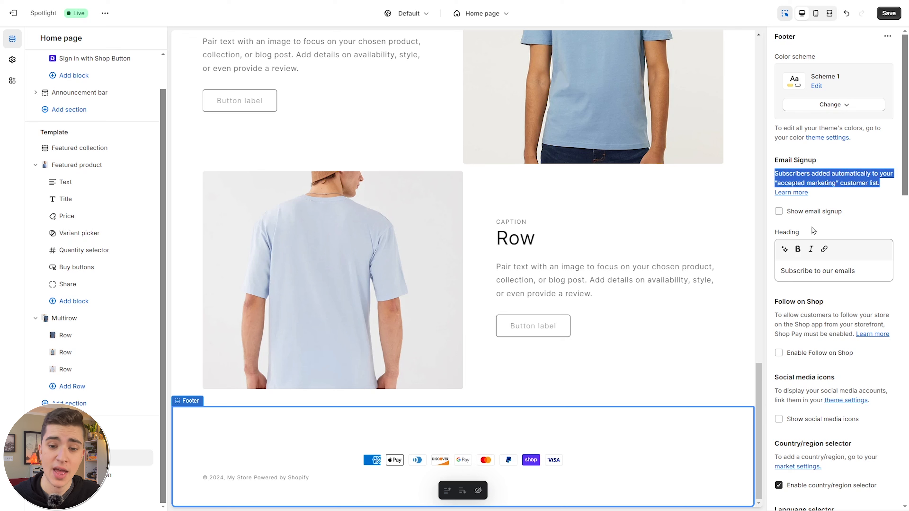
left_click(779, 211)
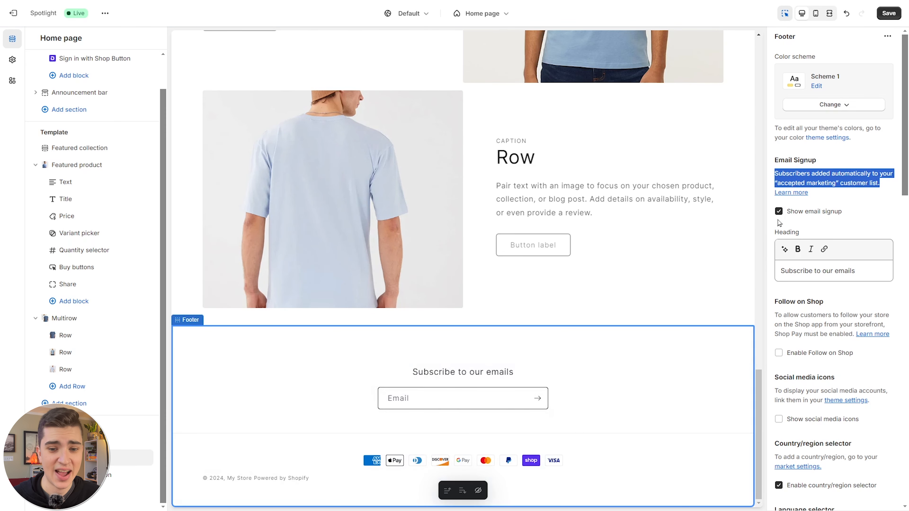
left_click(778, 211)
Step: Enable the Footer's social media icons
scroll(781, 233, "down", 3)
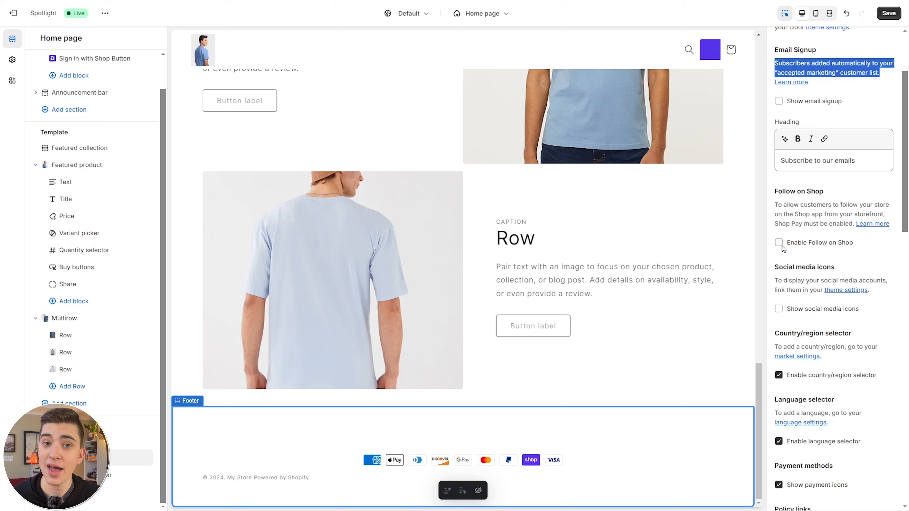
scroll(783, 248, "down", 3)
left_click(778, 197)
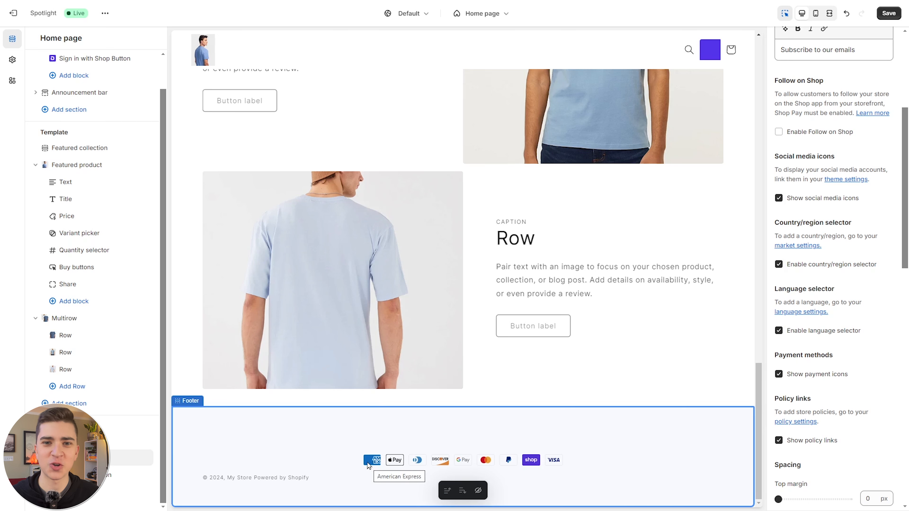
Step: Set the Footer's top and bottom section padding to 0 px and check the spacing in the page preview
scroll(814, 263, "down", 5)
left_click_drag(816, 228, 766, 229)
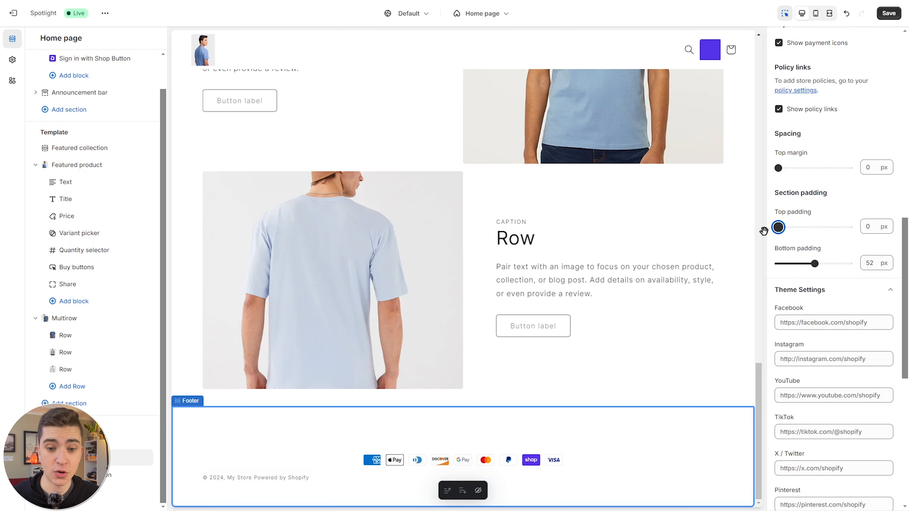
left_click_drag(815, 264, 734, 270)
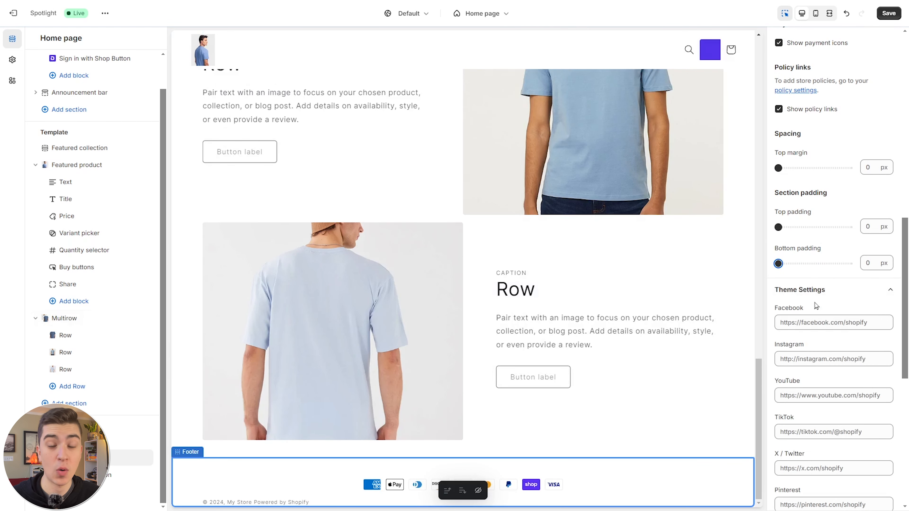
scroll(487, 117, "up", 15)
scroll(488, 117, "down", 15)
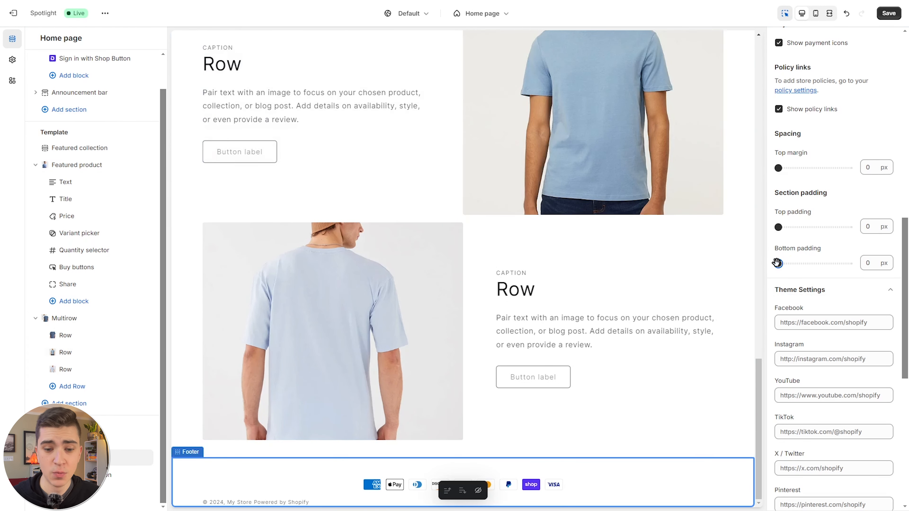
scroll(800, 272, "down", 3)
scroll(797, 215, "down", 7)
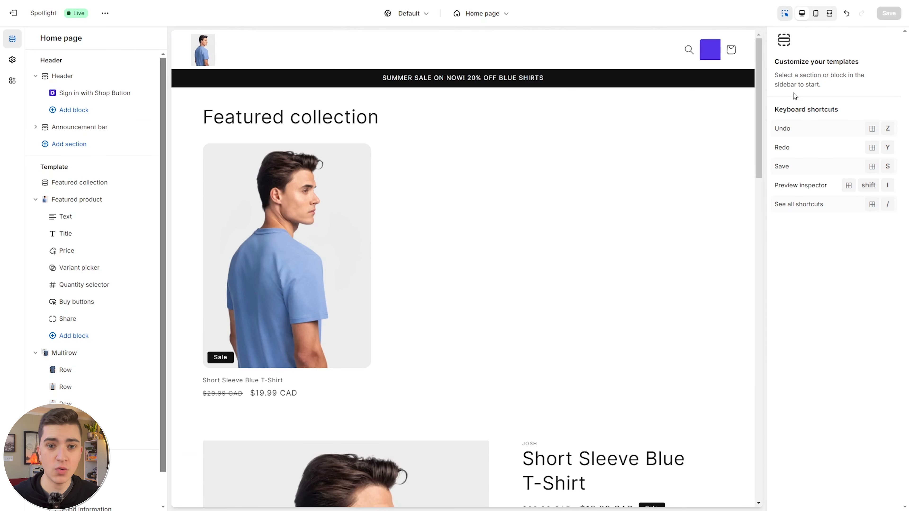
Step: Preview the home page in mobile and fullscreen views, return to the desktop view, and look through the page sections
left_click(815, 13)
scroll(463, 251, "down", 15)
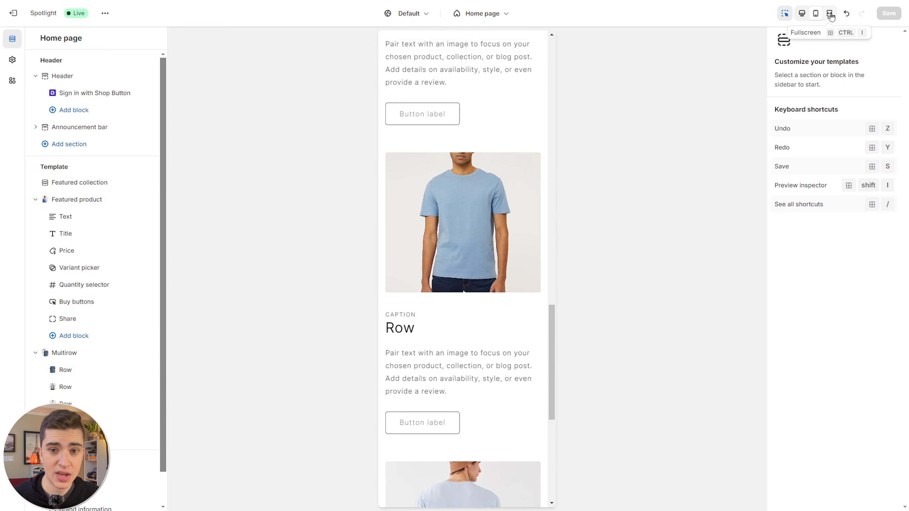
left_click(831, 14)
scroll(499, 219, "up", 15)
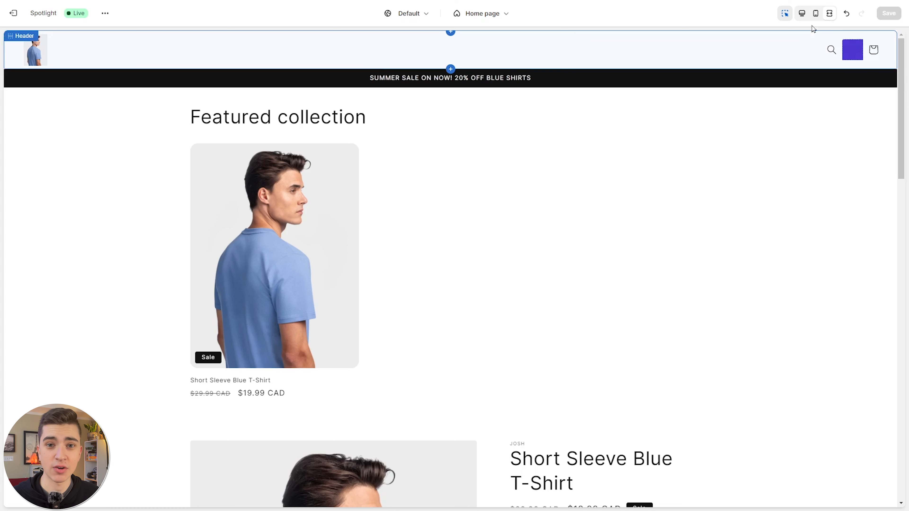
left_click(803, 14)
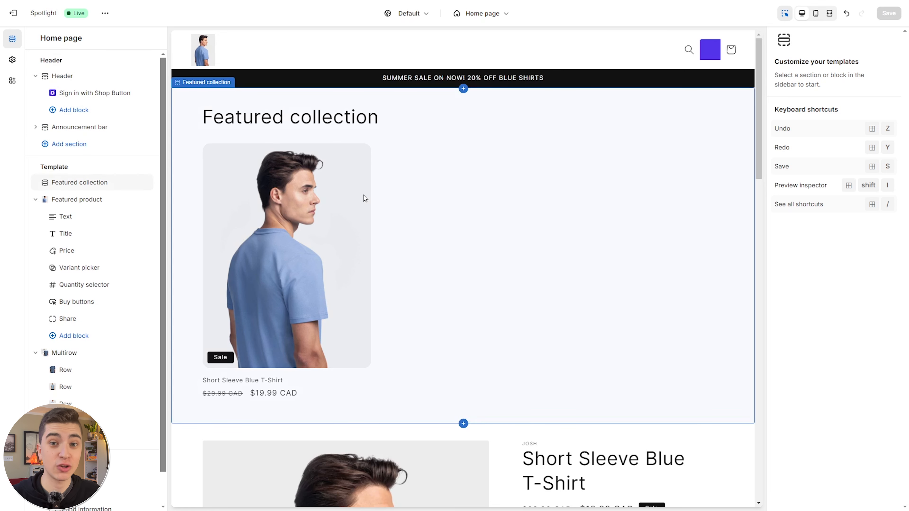
scroll(364, 197, "down", 5)
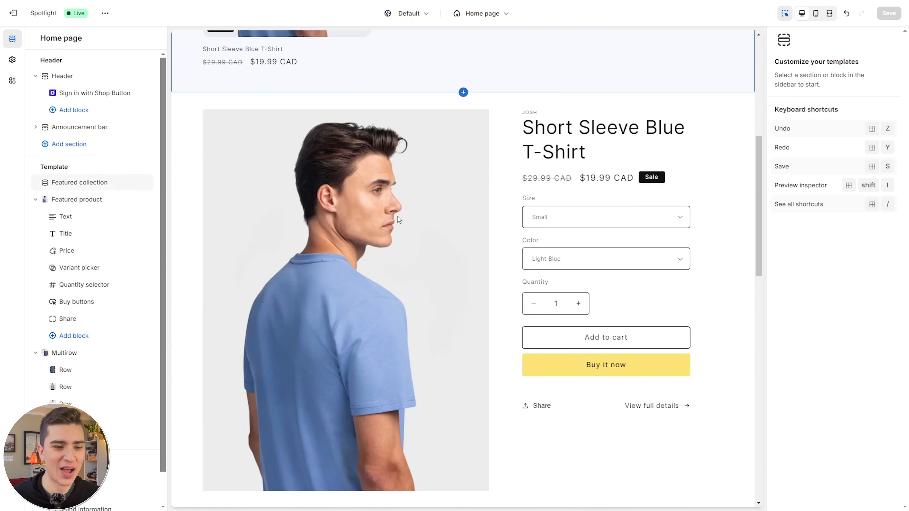
scroll(464, 136, "down", 5)
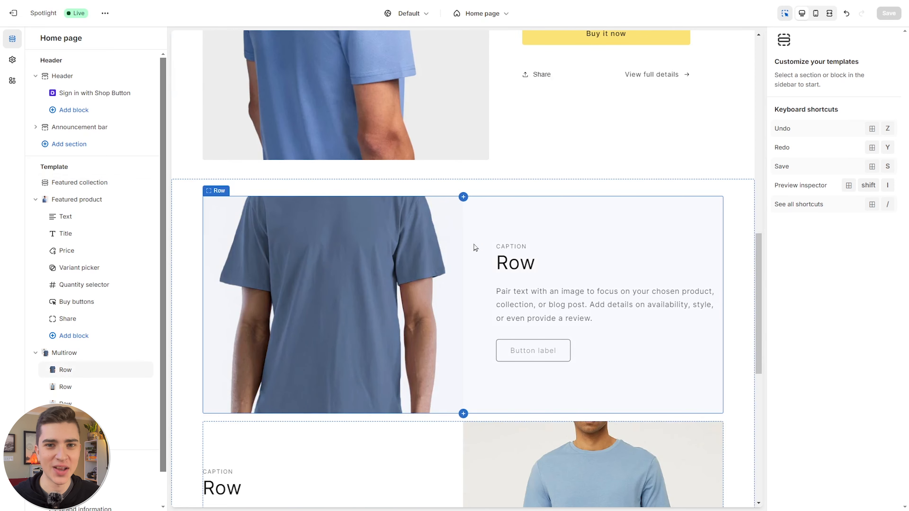
scroll(474, 251, "up", 10)
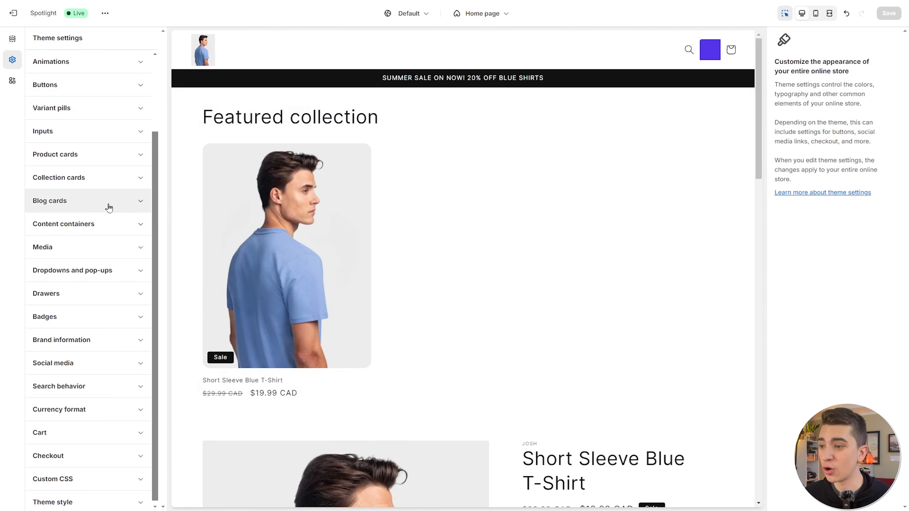
Step: Look through the store-wide theme settings, including Typography, Media, Dropdowns and pop-ups, and Drawers
scroll(86, 161, "up", 3)
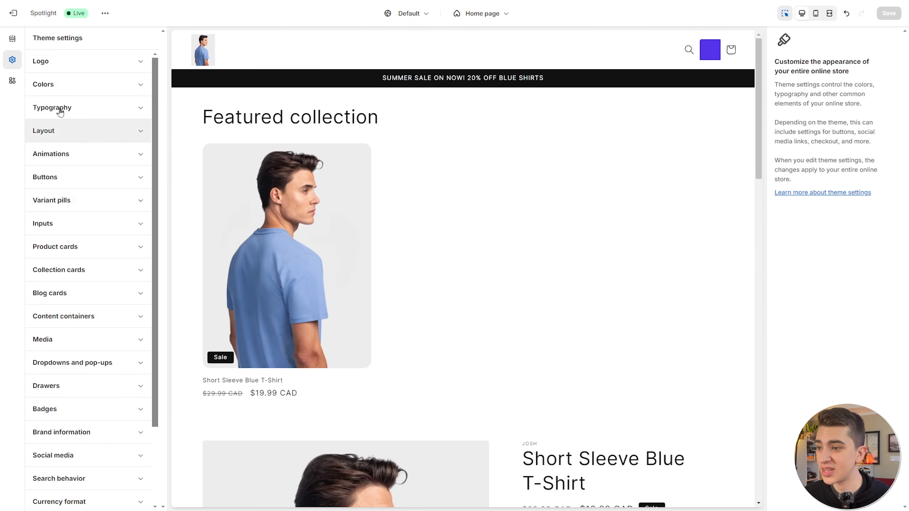
left_click(68, 109)
scroll(99, 222, "down", 10)
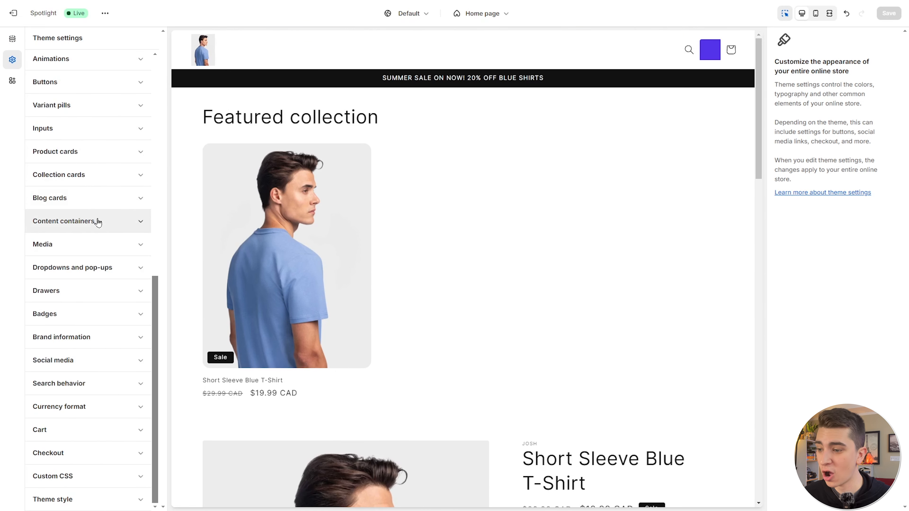
left_click(76, 245)
left_click(97, 274)
scroll(81, 322, "down", 1)
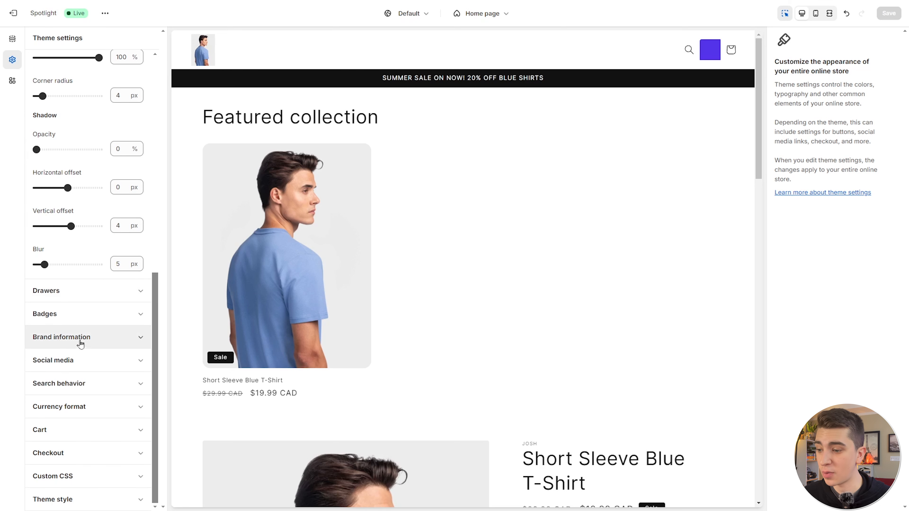
left_click(81, 299)
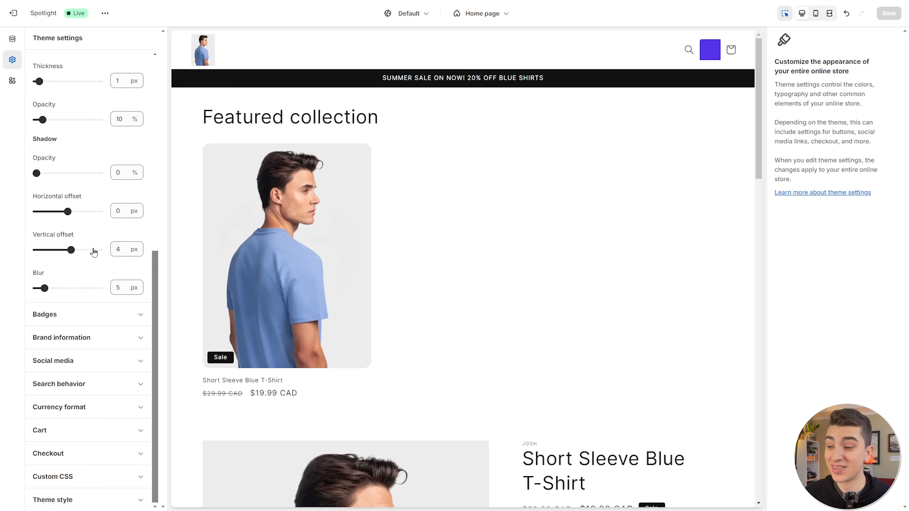
scroll(111, 247, "up", 10)
Step: Set the hover effect in the theme's Animations settings to Vertical lift, check it in the preview, and look over the remaining categories
left_click(77, 158)
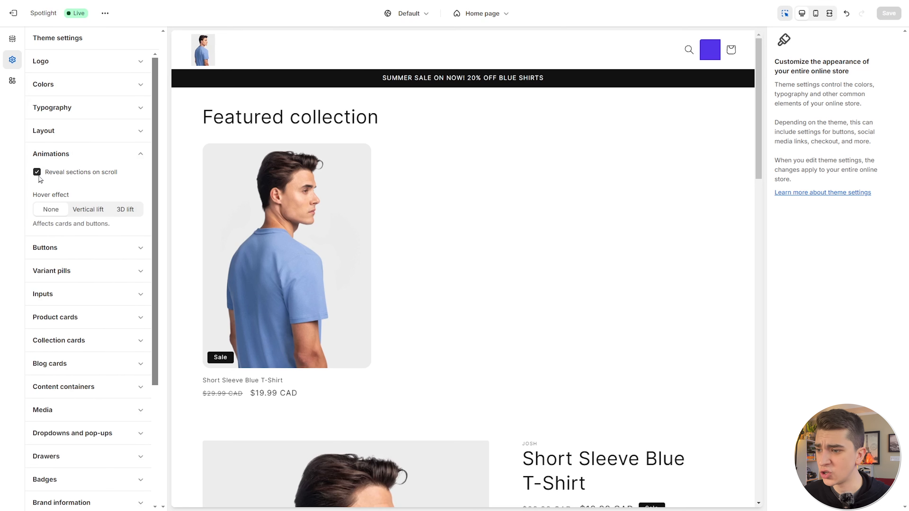
scroll(450, 228, "down", 2)
scroll(449, 228, "down", 15)
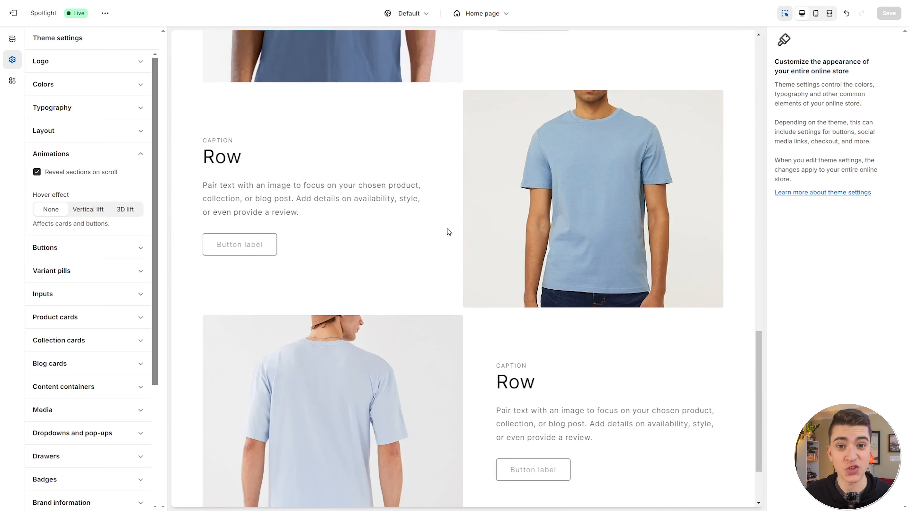
left_click(95, 210)
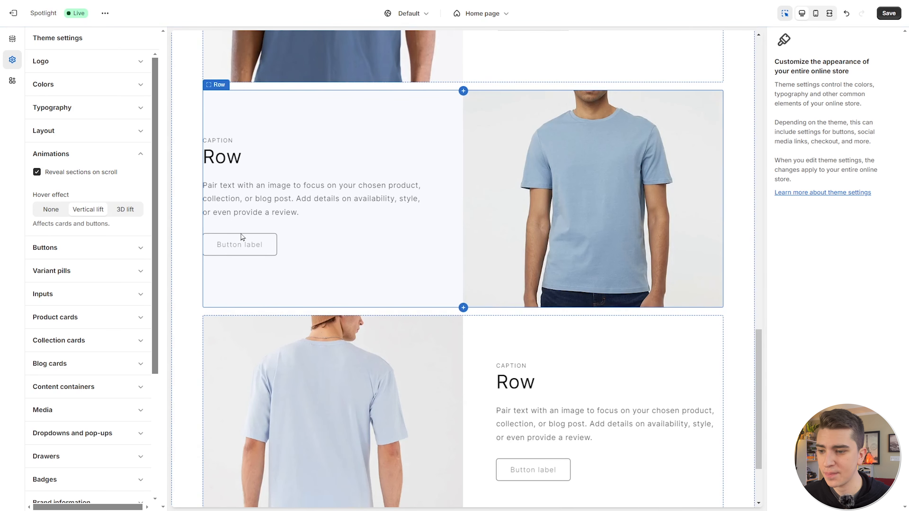
scroll(346, 253, "up", 10)
scroll(355, 264, "down", 5)
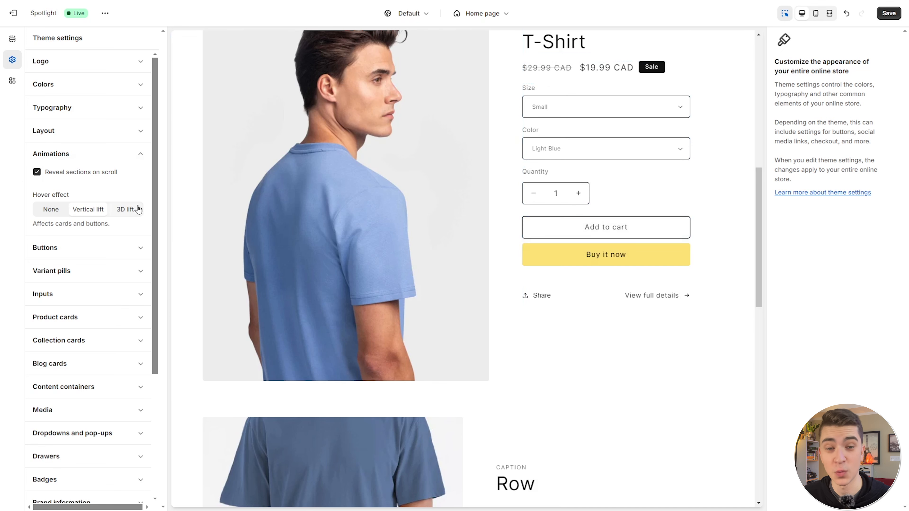
scroll(107, 287, "down", 5)
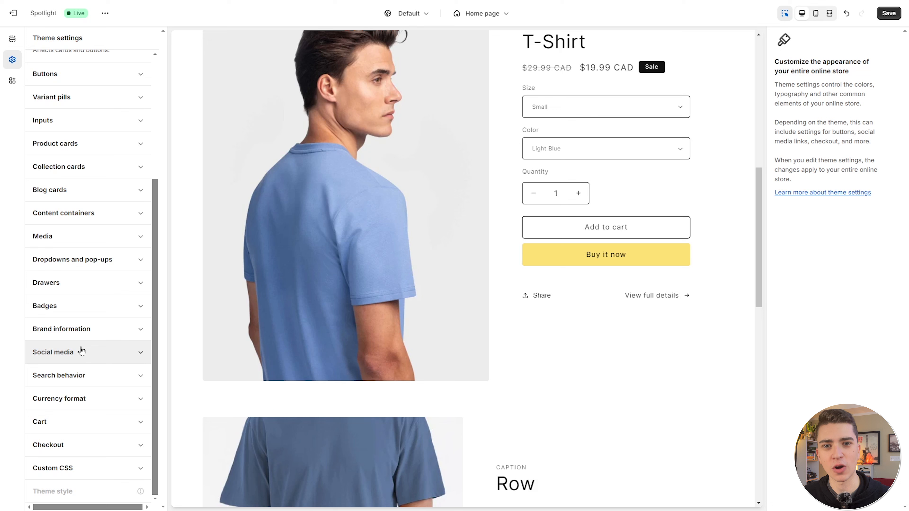
Step: Look over the Blog cards settings and the home page preview, save the theme changes and exit the theme editor
left_click(91, 195)
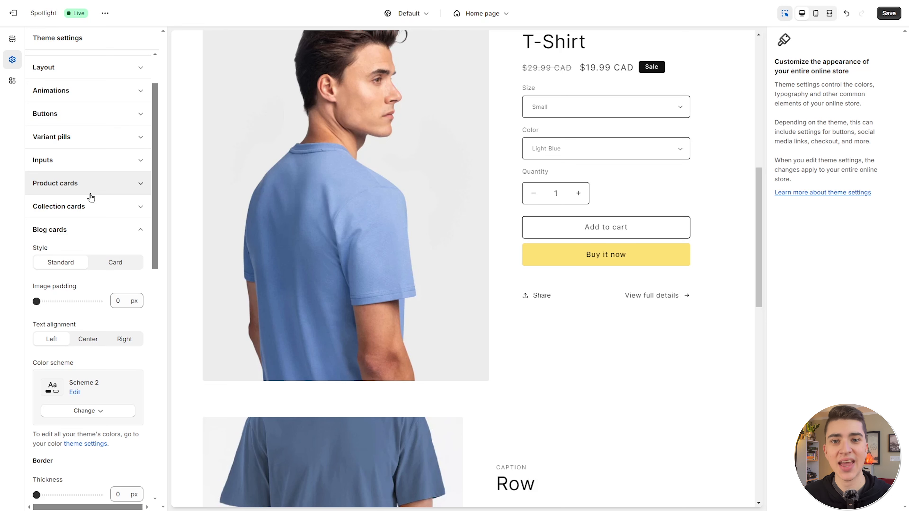
scroll(91, 197, "up", 2)
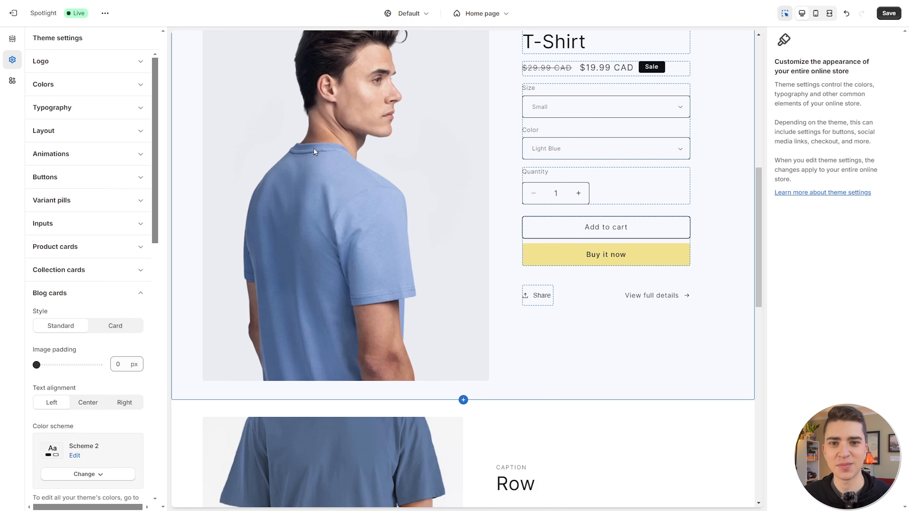
scroll(313, 148, "down", 15)
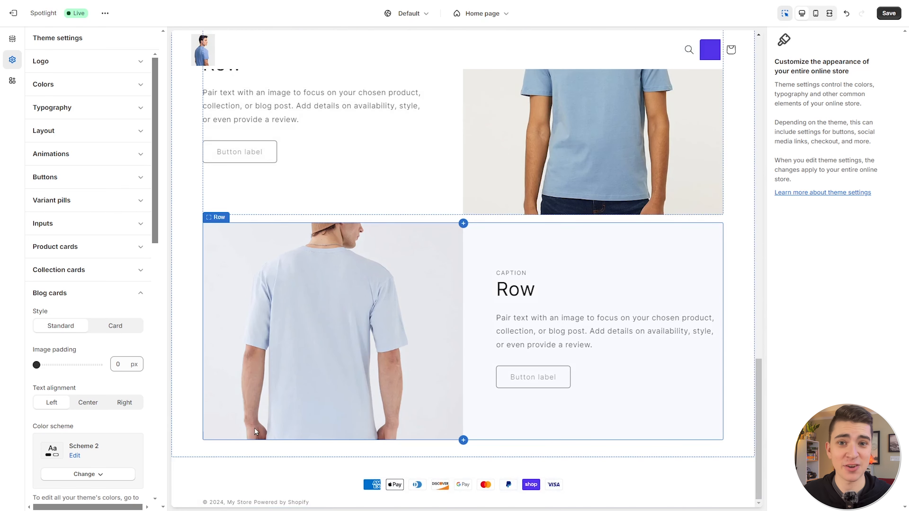
scroll(253, 410, "up", 15)
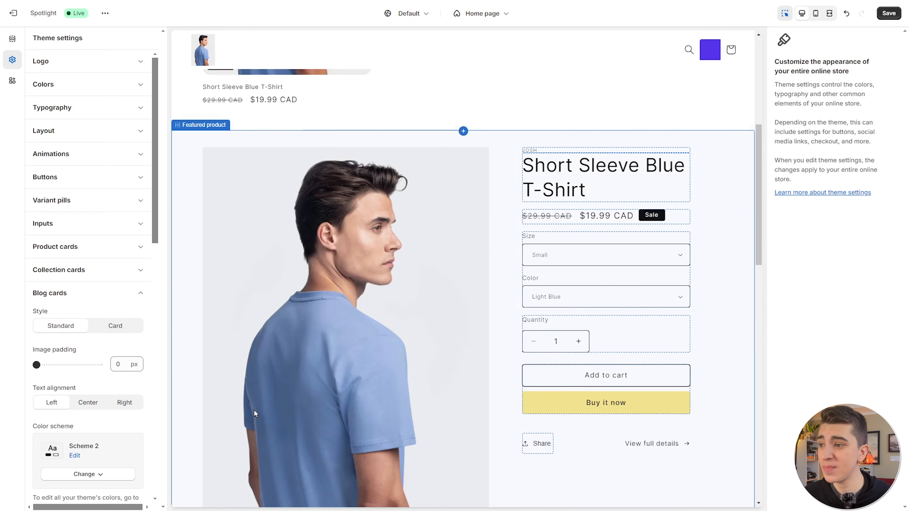
left_click(886, 15)
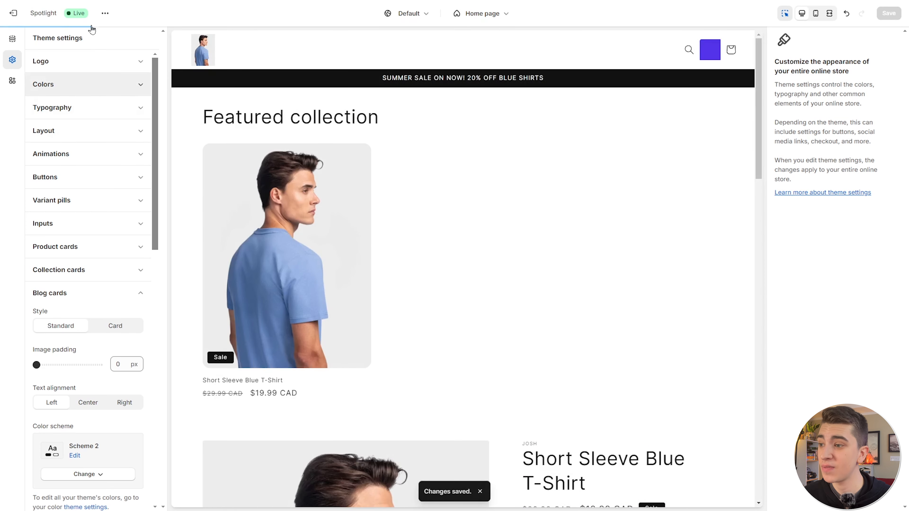
left_click(14, 15)
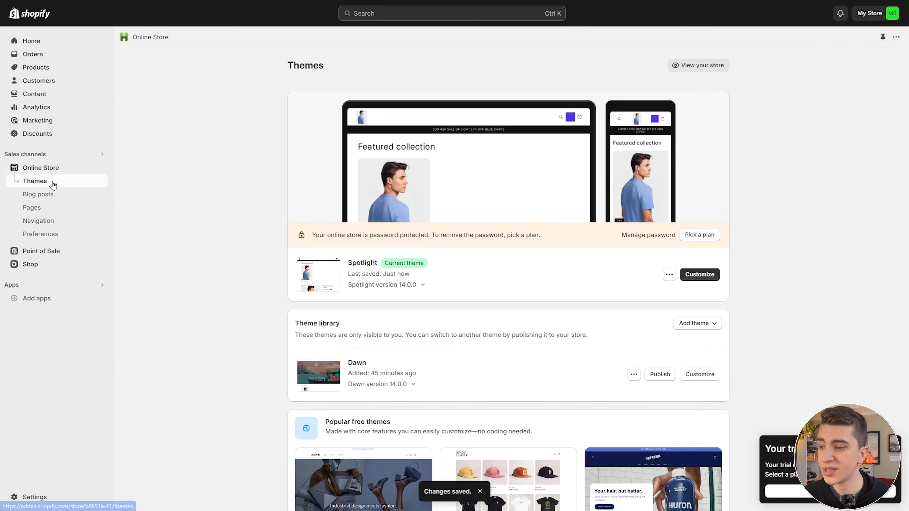
Step: Look through the online store's Themes, Blog posts, Pages and Navigation areas, including the footer menu's items
scroll(651, 201, "down", 8)
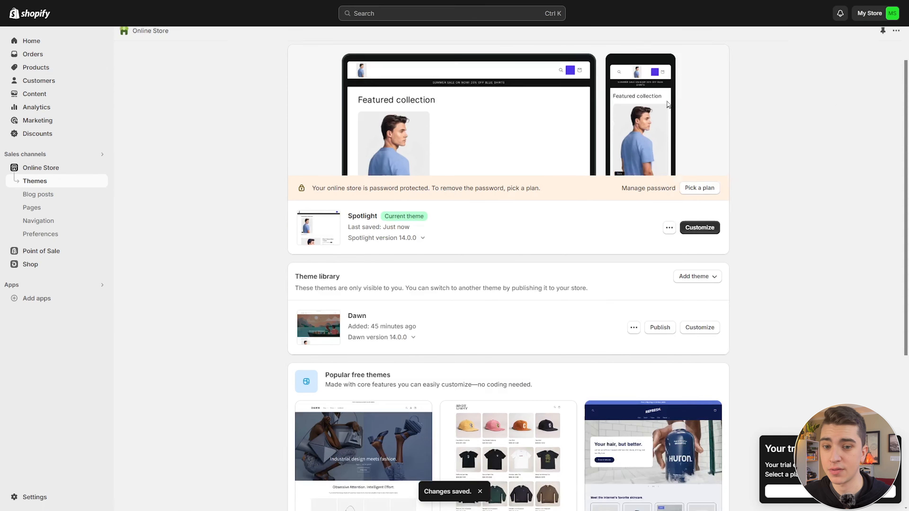
scroll(376, 319, "up", 6)
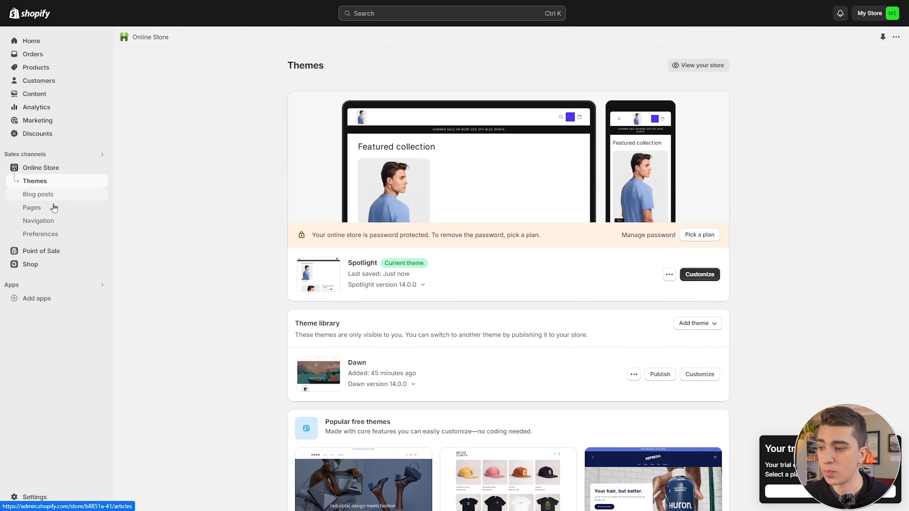
left_click(46, 195)
left_click(56, 208)
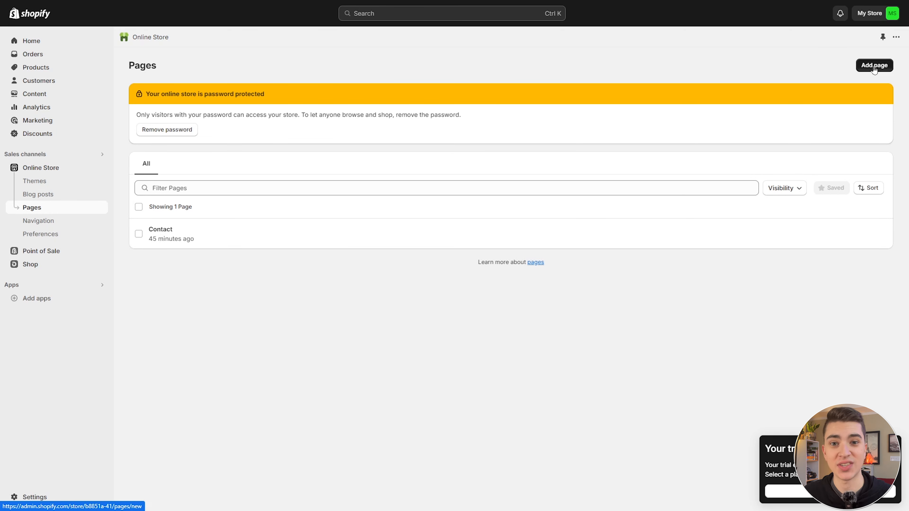
left_click(40, 222)
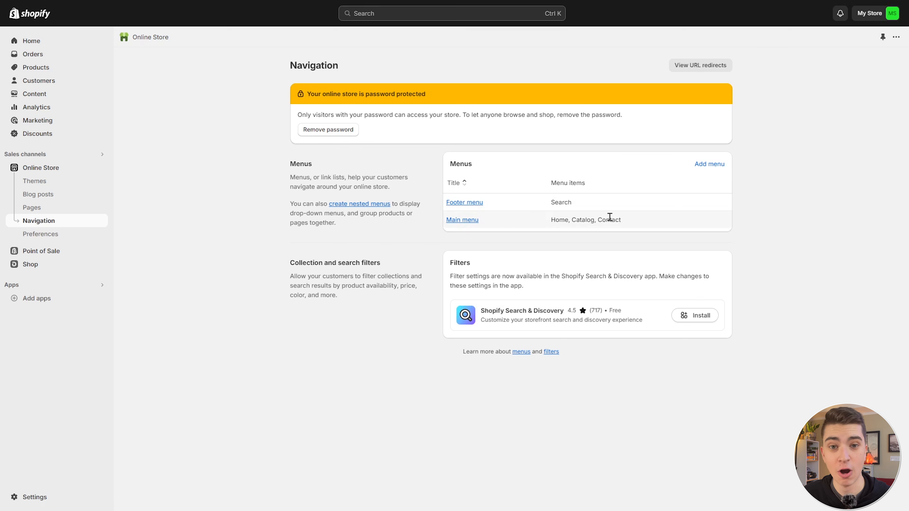
left_click_drag(550, 203, 590, 203)
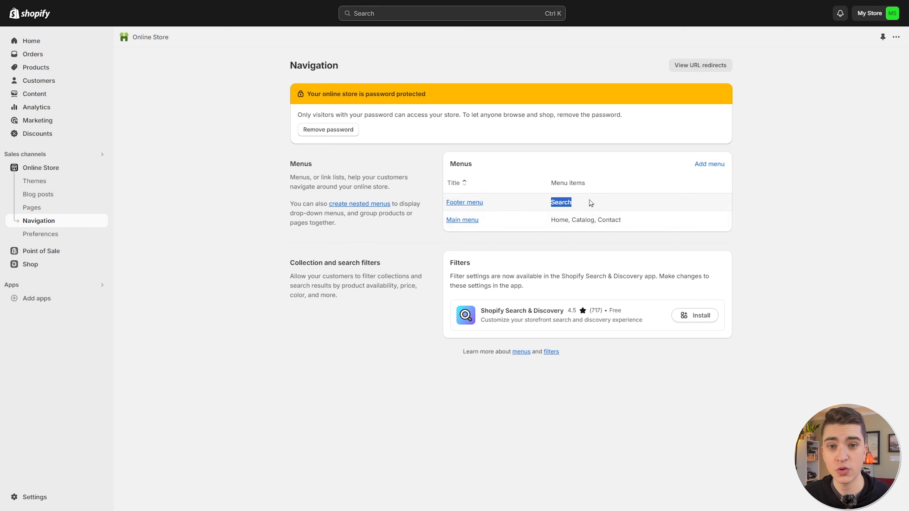
left_click(590, 203)
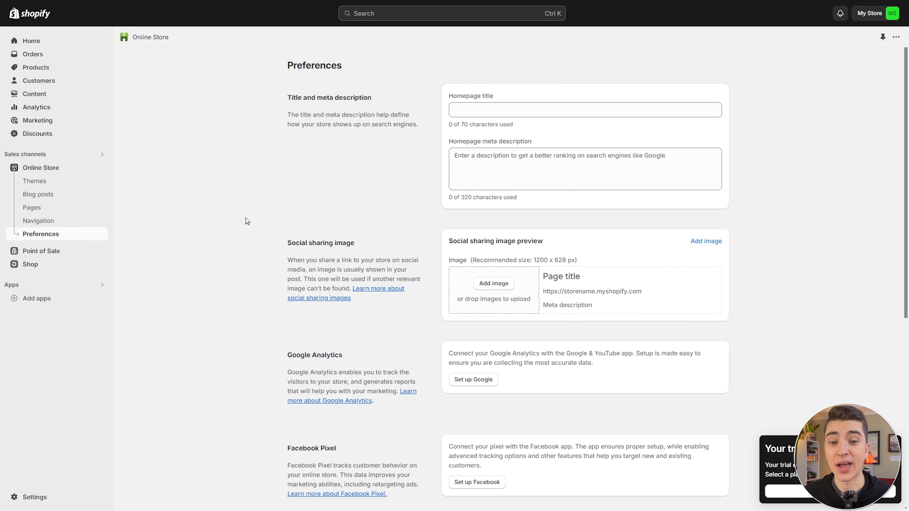
Step: Review the online store Preferences, including the social sharing image, Google Analytics, Facebook Pixel and password protection sections
scroll(246, 221, "down", 3)
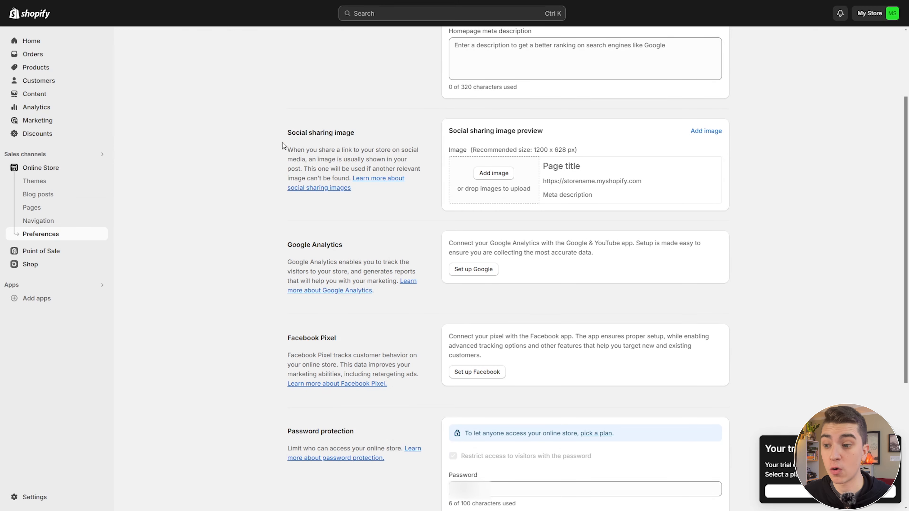
left_click_drag(287, 132, 352, 132)
scroll(285, 227, "down", 3)
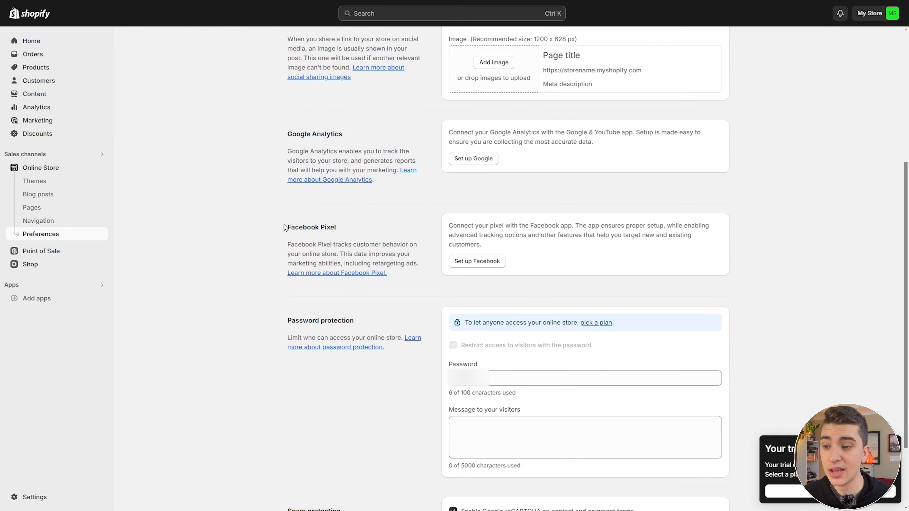
left_click_drag(291, 131, 383, 134)
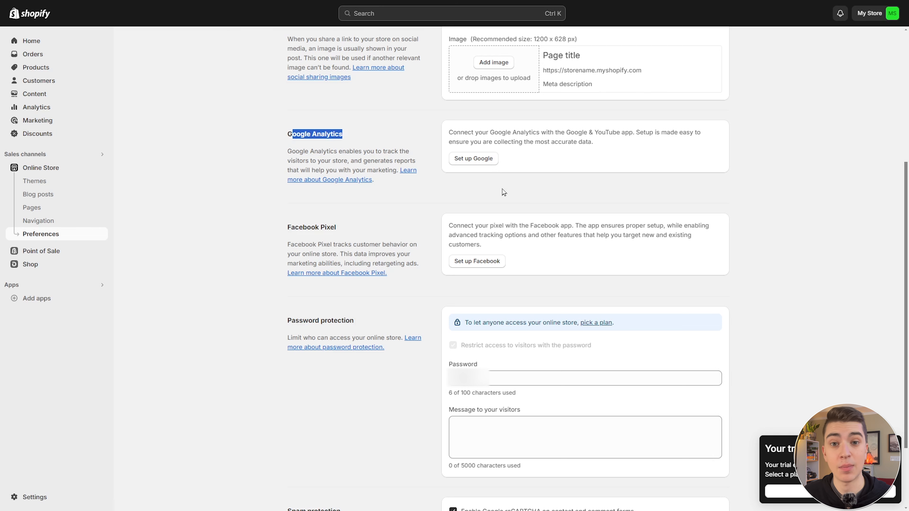
scroll(504, 192, "down", 3)
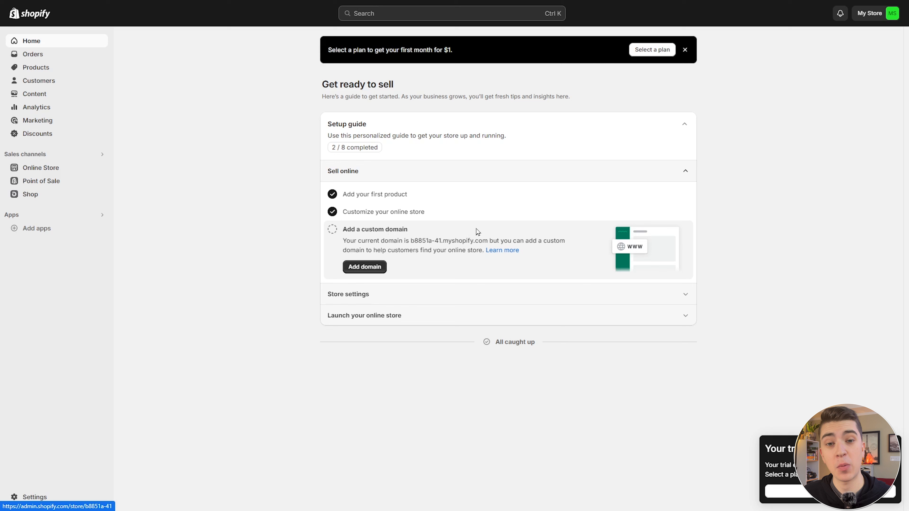
Step: From the setup guide's store settings, name the store "The Blue Shirt Men's Club" and save the profile
left_click(468, 296)
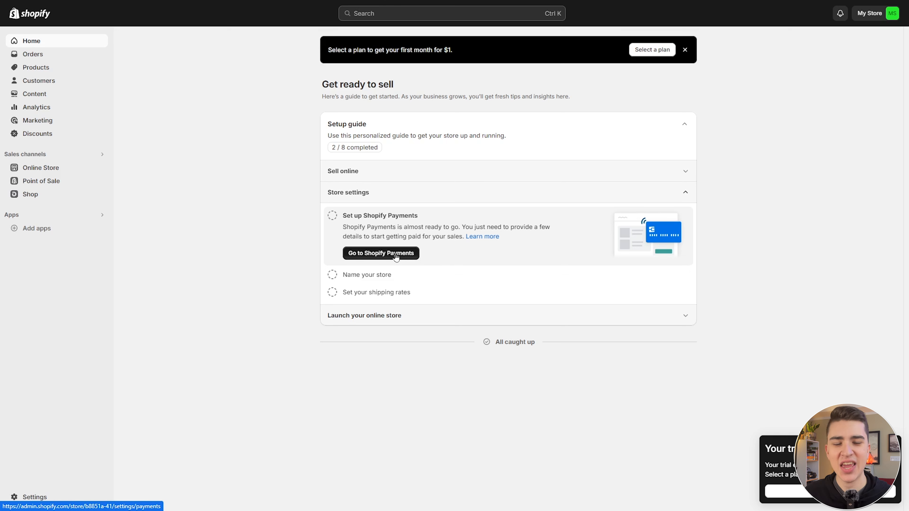
left_click(460, 276)
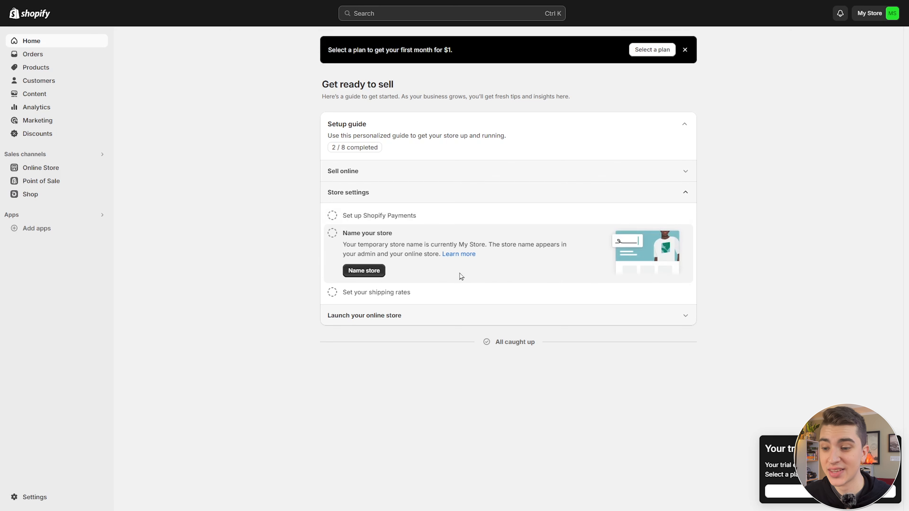
left_click(364, 271)
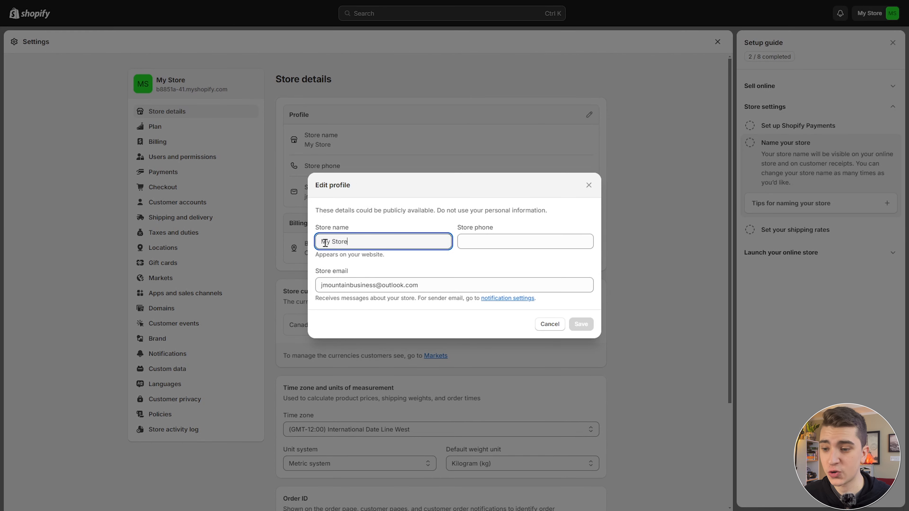
left_click_drag(319, 242, 384, 239)
type("The Blue Shirt Men's Club")
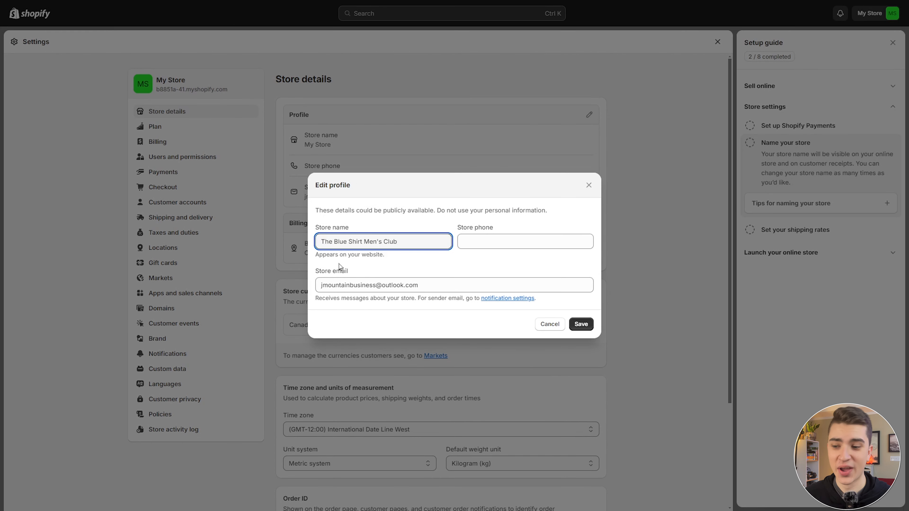
left_click_drag(322, 241, 415, 256)
left_click(472, 242)
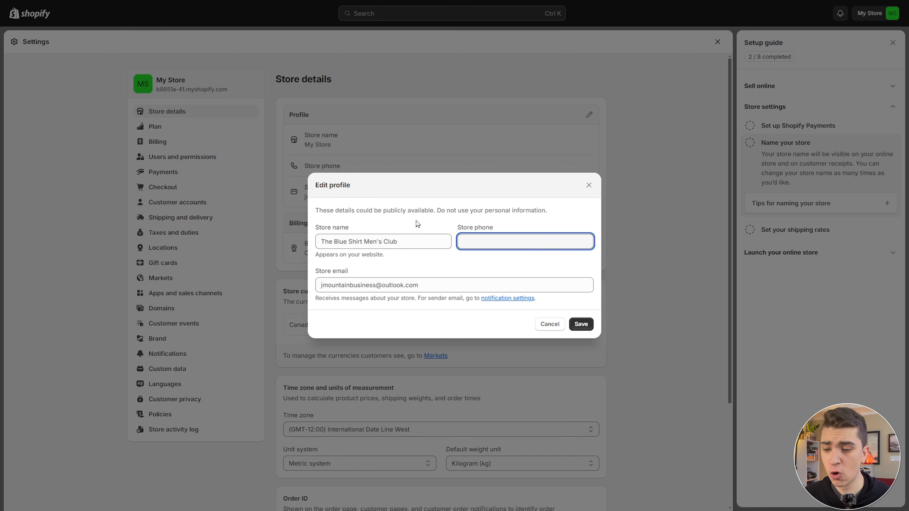
left_click(583, 324)
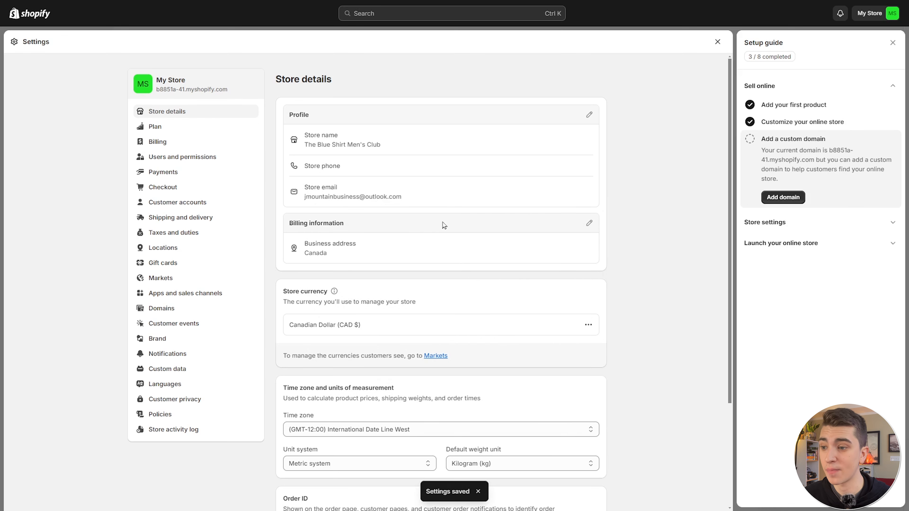
Step: Look through the Store details, Plan, Billing, Users and permissions, and Payments settings
scroll(417, 156, "down", 2)
scroll(417, 155, "down", 1)
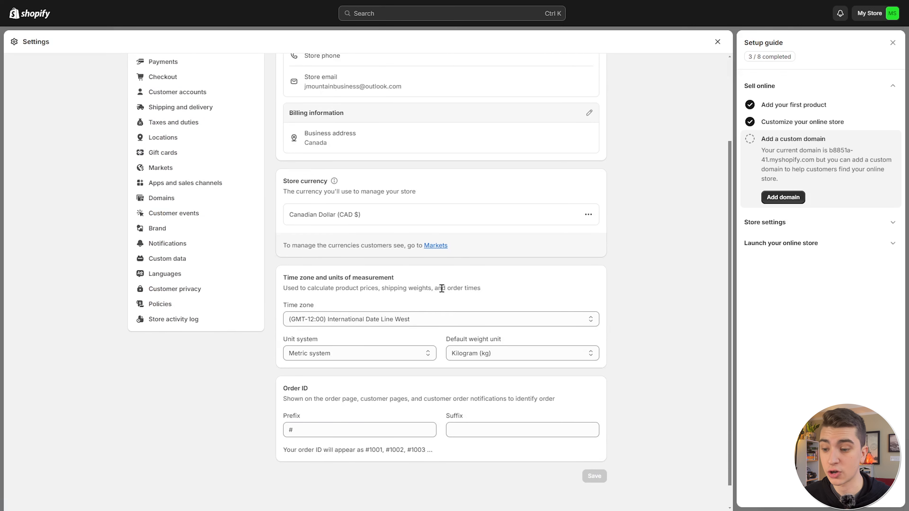
scroll(233, 213, "up", 3)
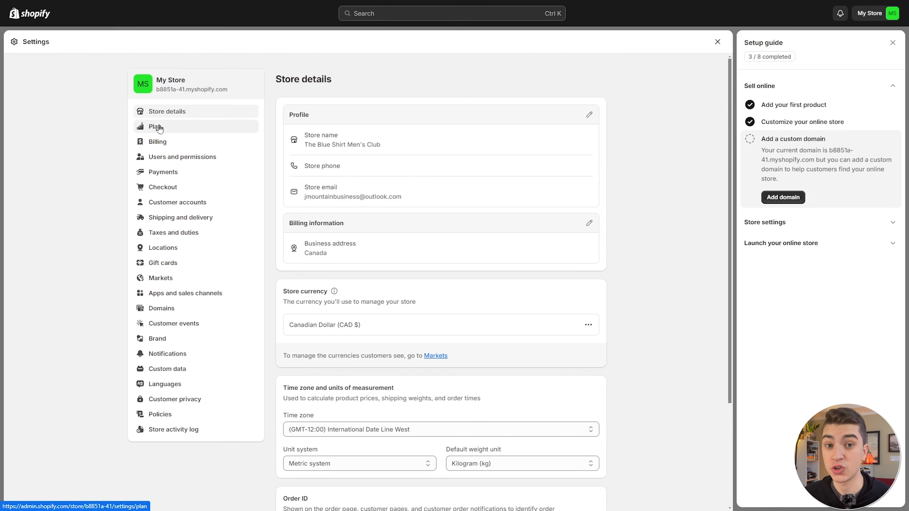
left_click(182, 129)
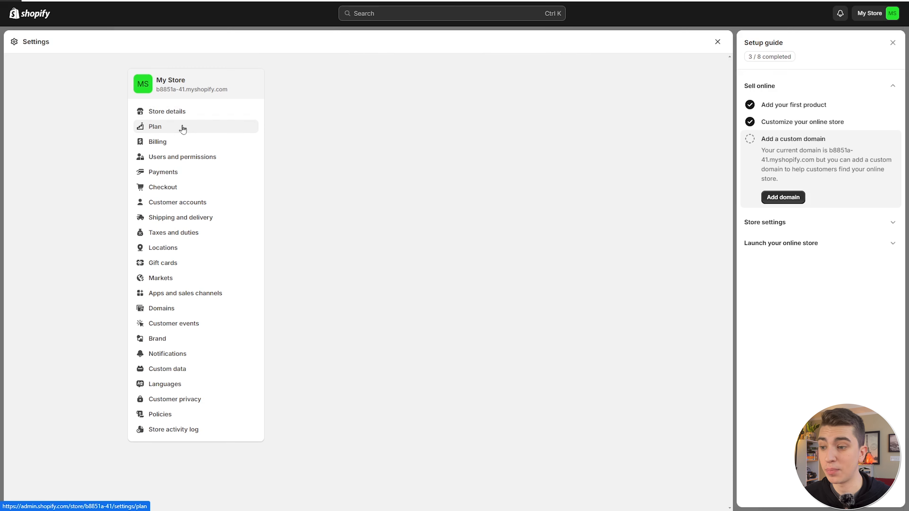
left_click(184, 143)
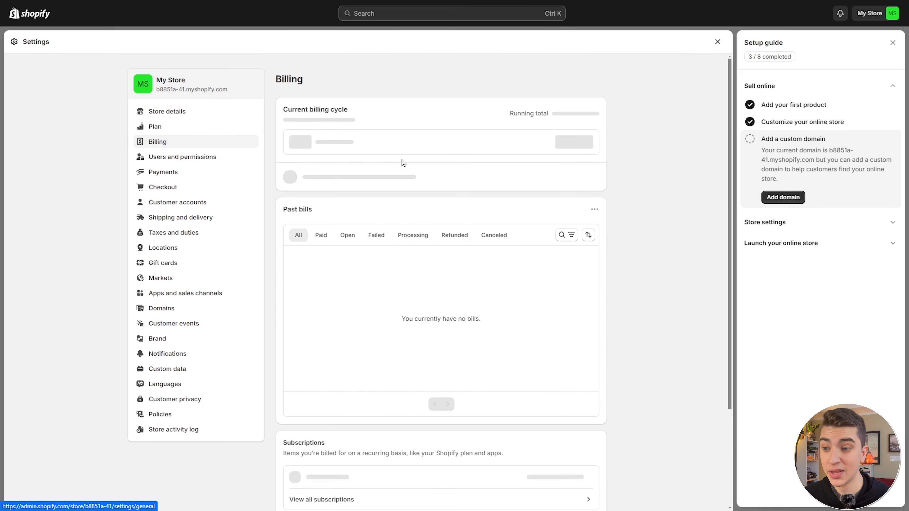
left_click(173, 157)
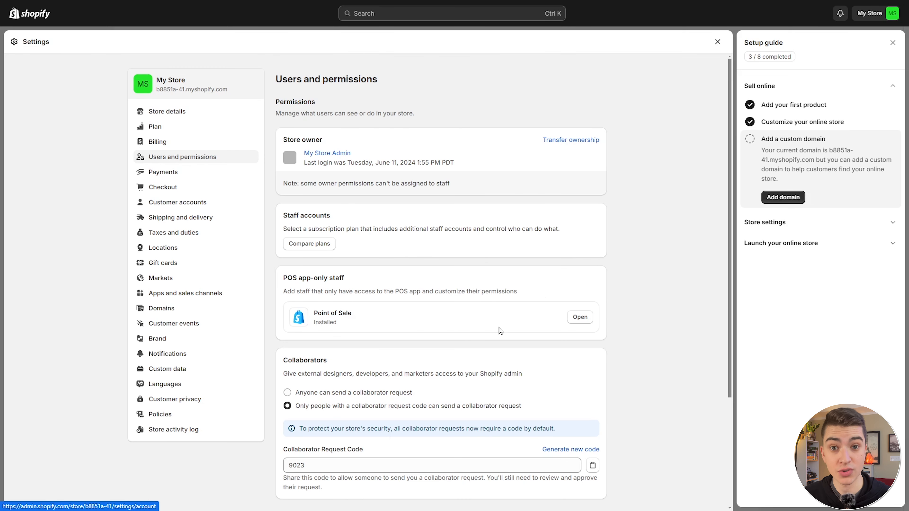
left_click(177, 172)
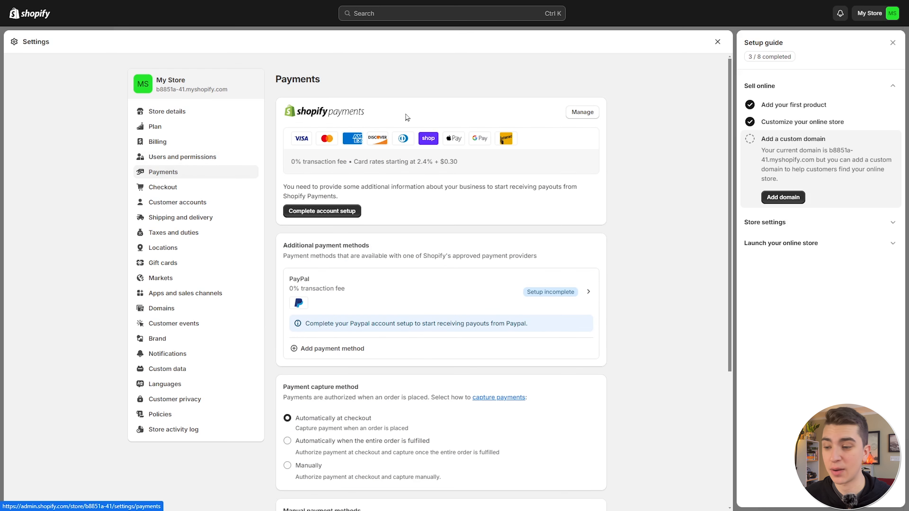
Step: Review the Checkout settings for the customer contact method and customer information
left_click(166, 187)
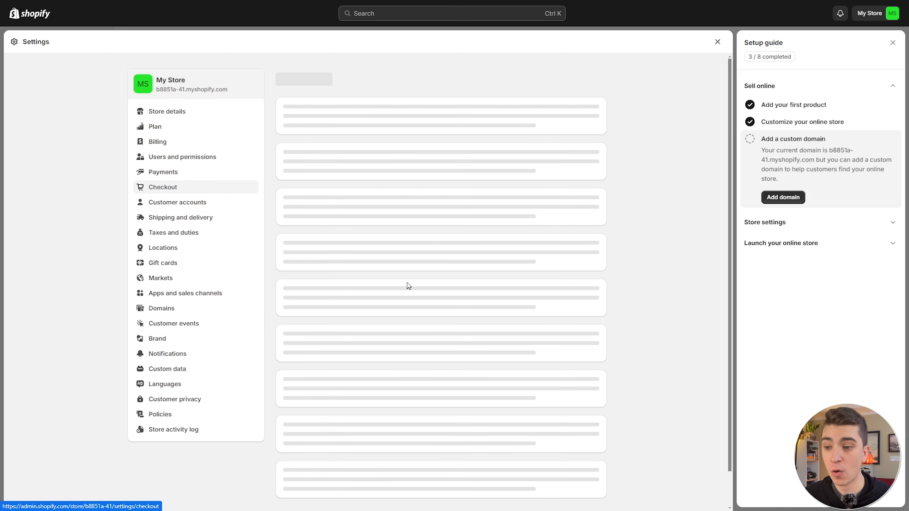
left_click_drag(286, 117, 394, 133)
left_click(439, 121)
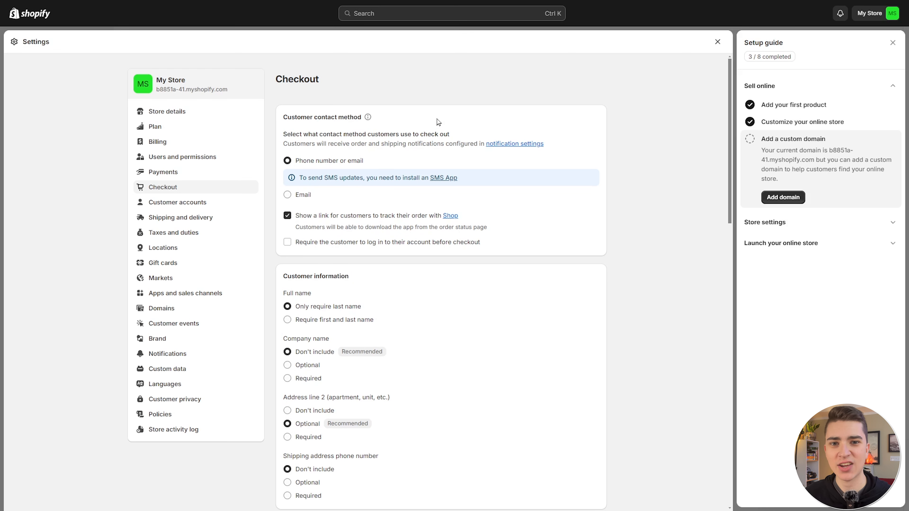
Step: Review the Shipping and delivery settings, from shipping rates and expected delivery dates to packages, packing slips and custom fulfillment
left_click(201, 217)
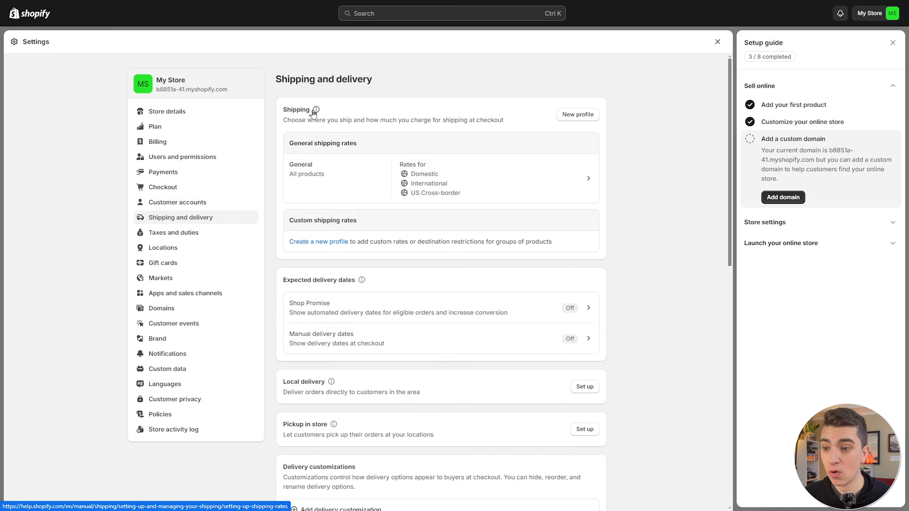
left_click_drag(291, 117, 423, 117)
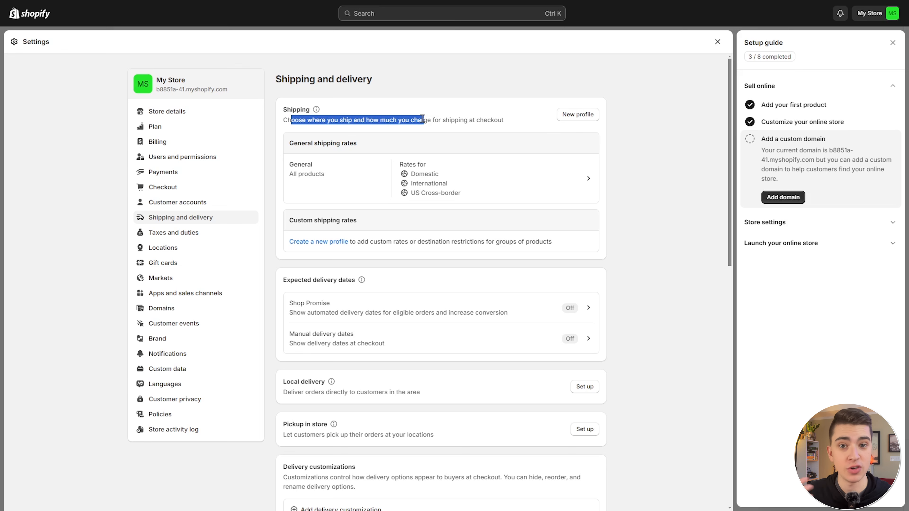
scroll(426, 158, "down", 3)
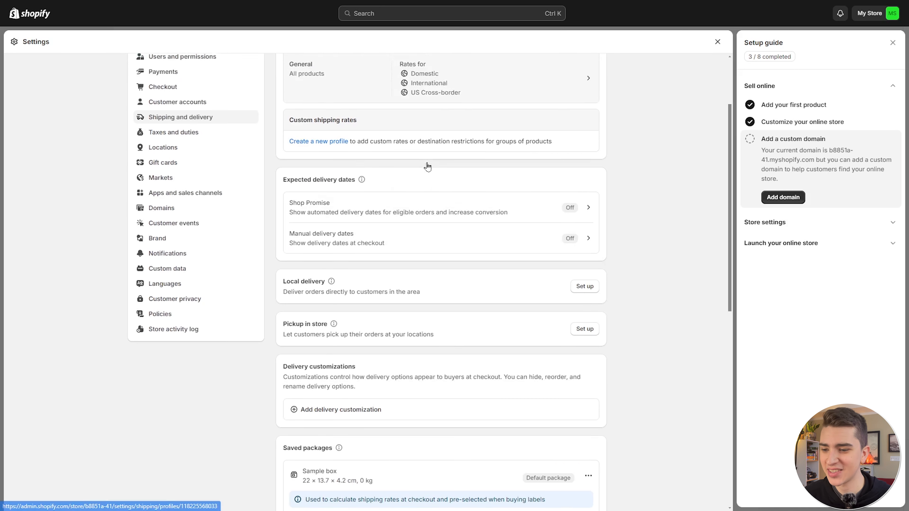
left_click_drag(288, 170, 358, 170)
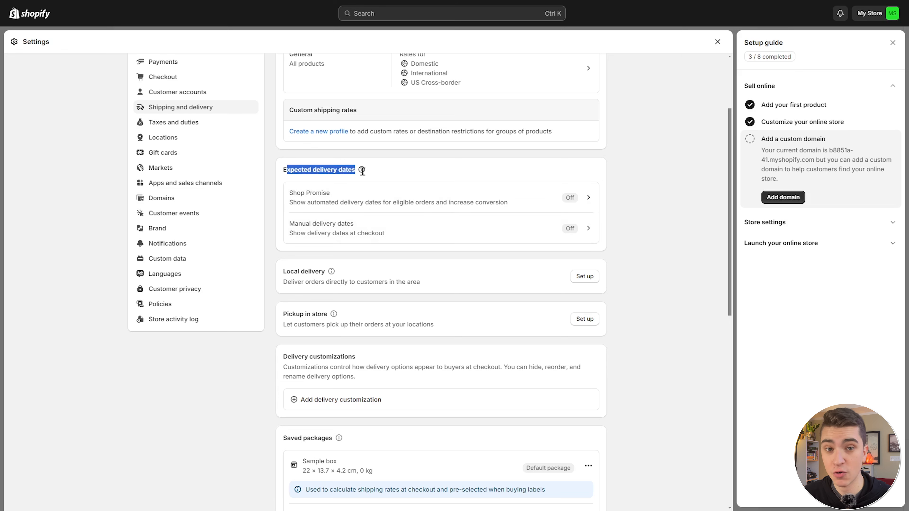
scroll(363, 175, "down", 10)
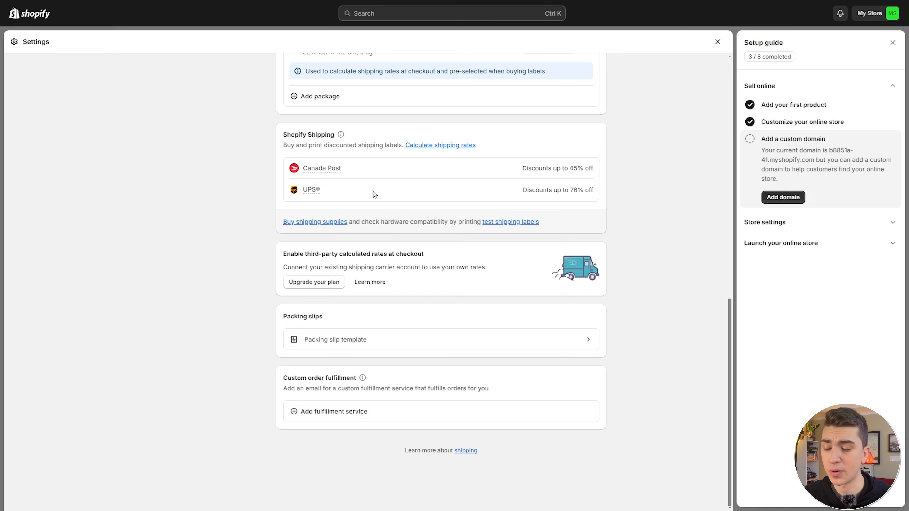
Step: Look through the Taxes and duties, Locations, Gift cards, Markets, Apps and sales channels, Domains, and Customer events settings
scroll(568, 192, "up", 3)
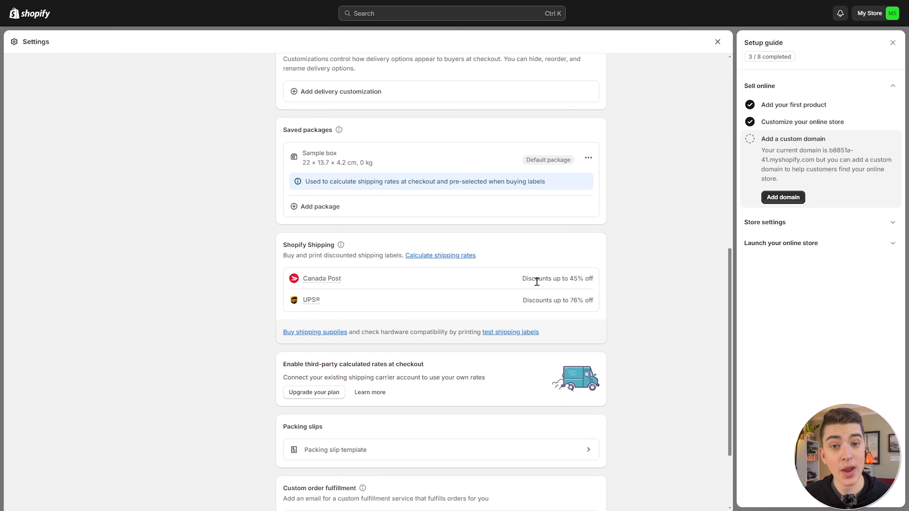
left_click(173, 233)
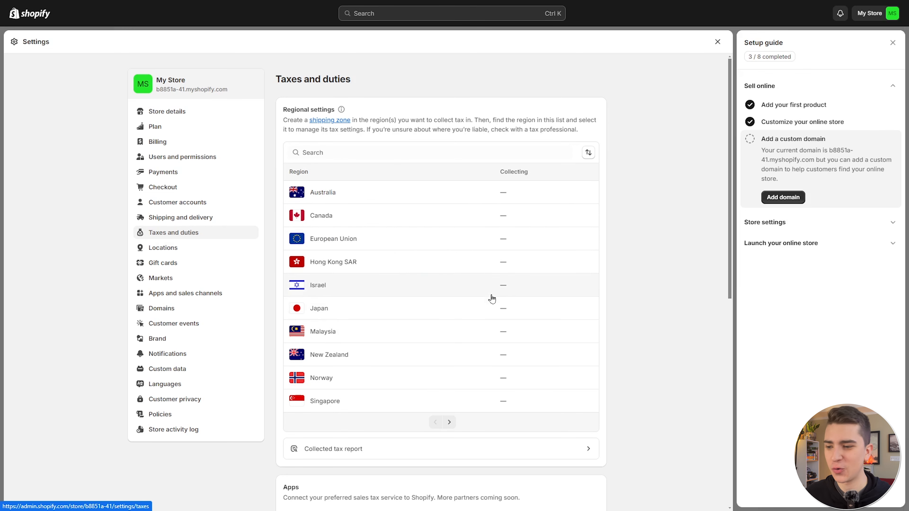
left_click(193, 247)
left_click(213, 266)
left_click(214, 281)
left_click(213, 300)
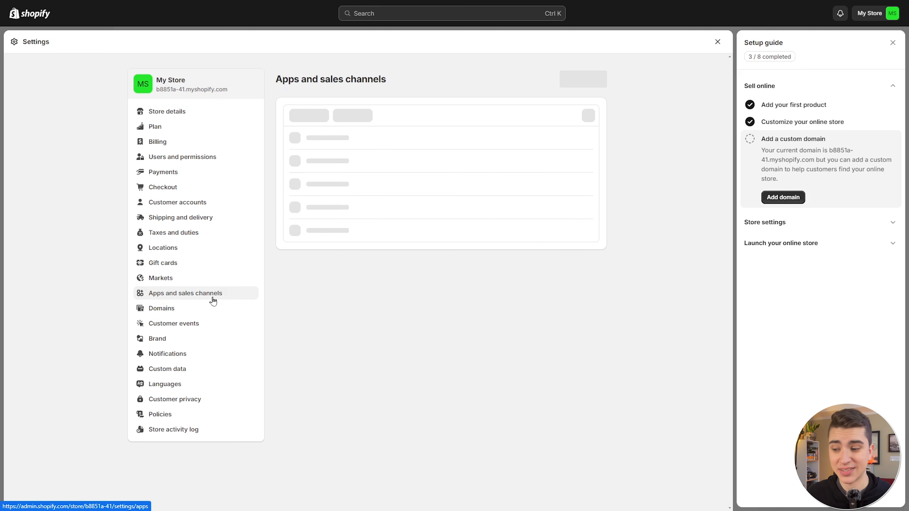
left_click(213, 307)
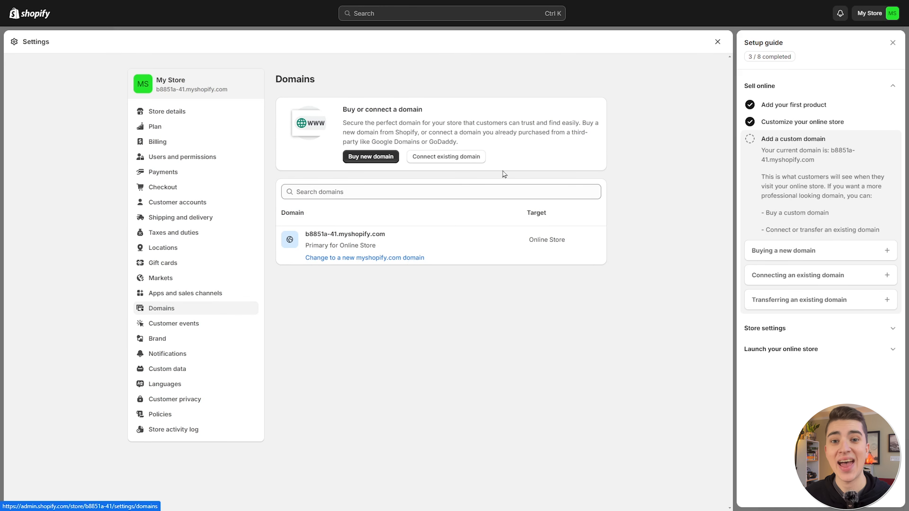
left_click(195, 325)
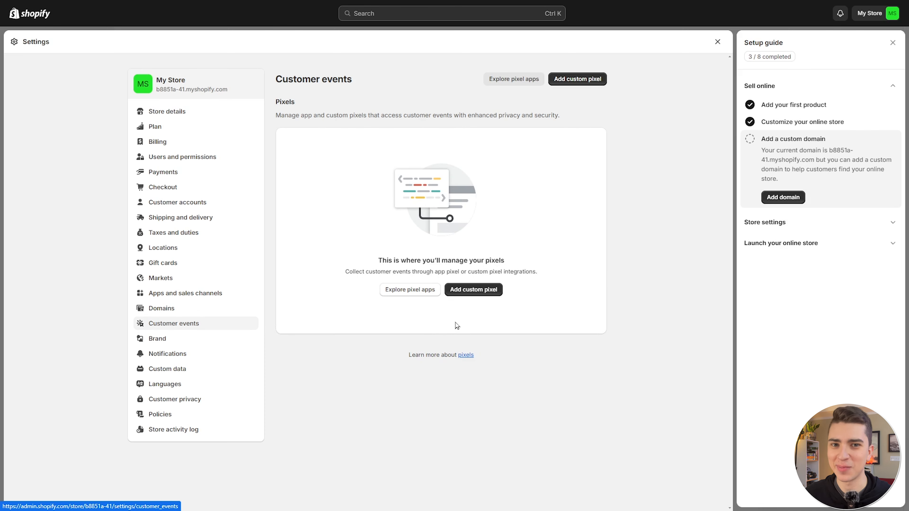
Step: Review the Brand settings, from logos and colors to the cover image, slogan, short description and social links
left_click(157, 338)
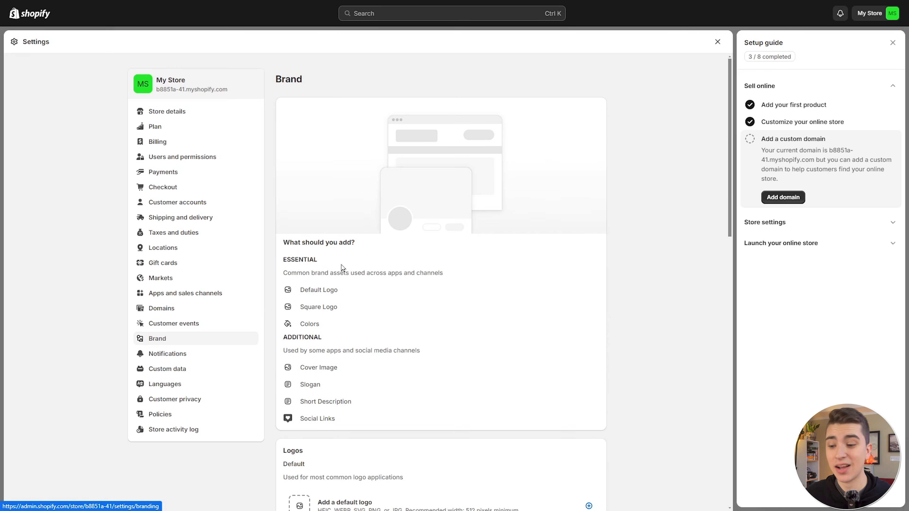
scroll(342, 268, "down", 5)
scroll(360, 295, "down", 5)
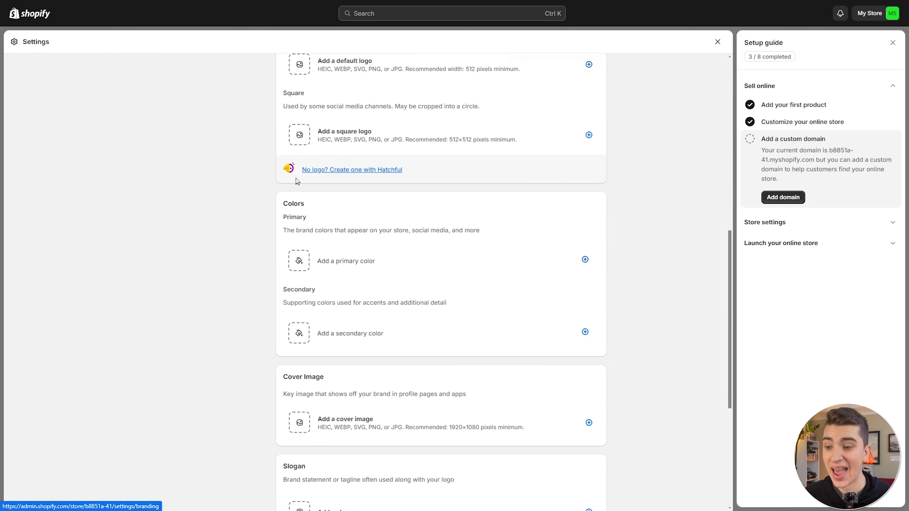
scroll(358, 284, "down", 5)
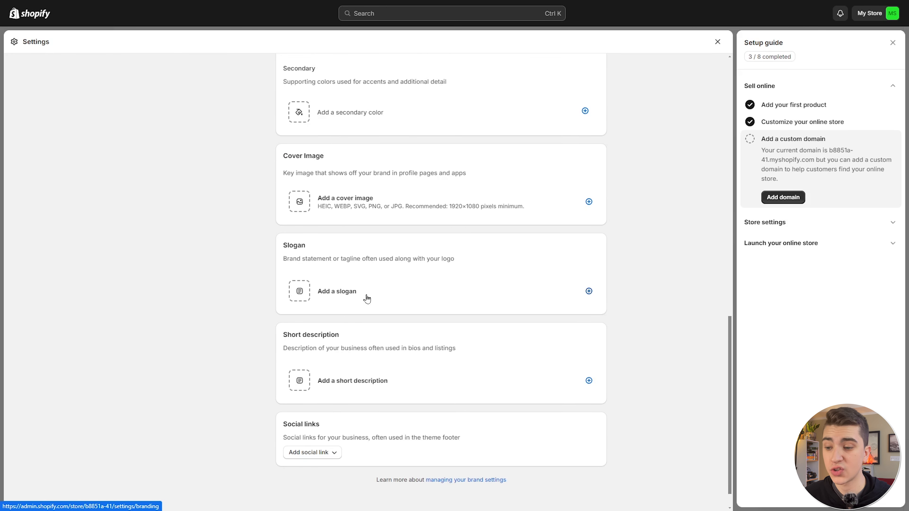
scroll(370, 239, "down", 1)
scroll(391, 263, "up", 11)
Step: Look through the Notifications, Languages and Policies settings and the recent entries in the Store activity log
left_click(168, 353)
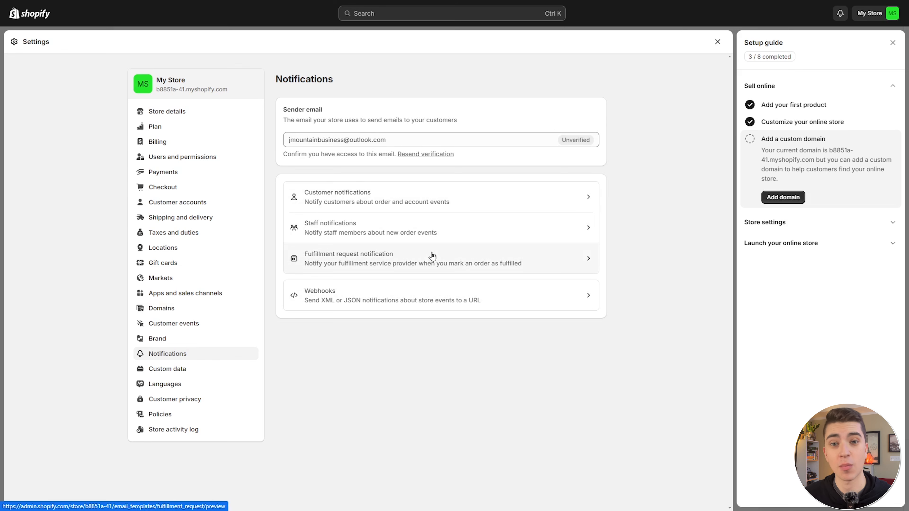
left_click(196, 389)
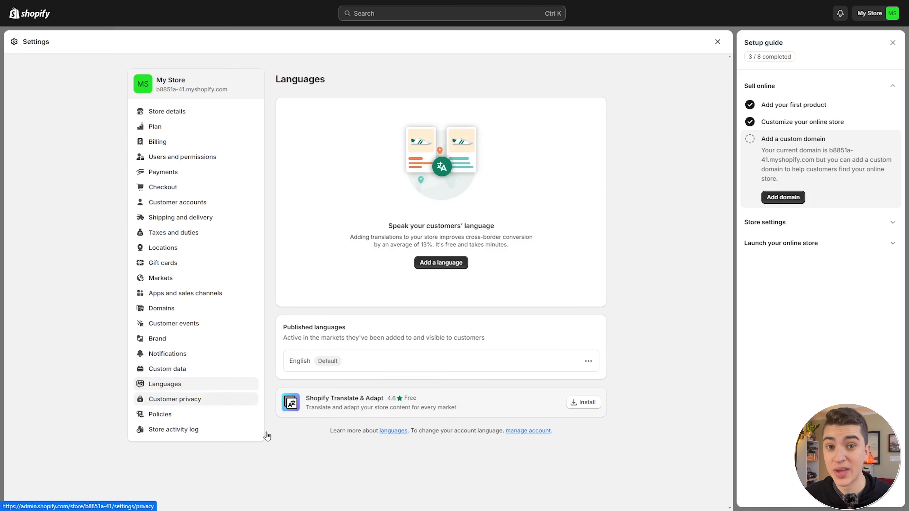
left_click(192, 415)
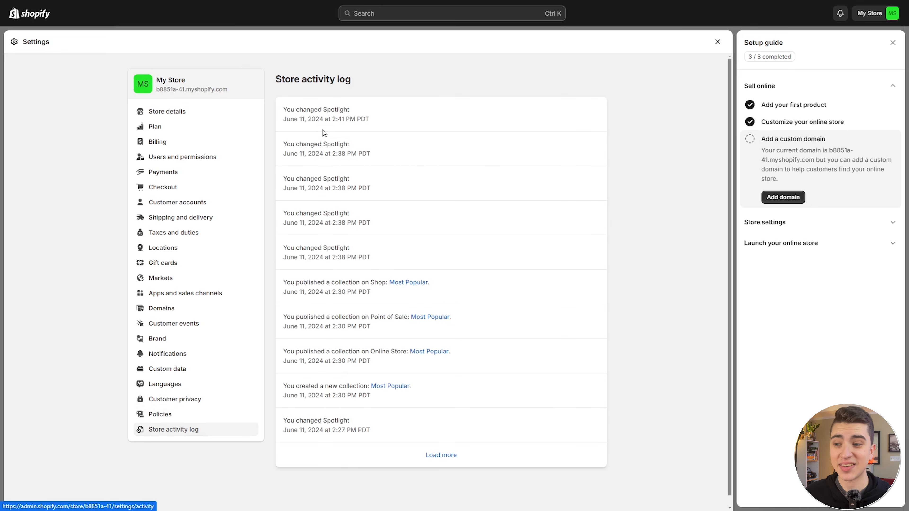
left_click_drag(286, 110, 538, 241)
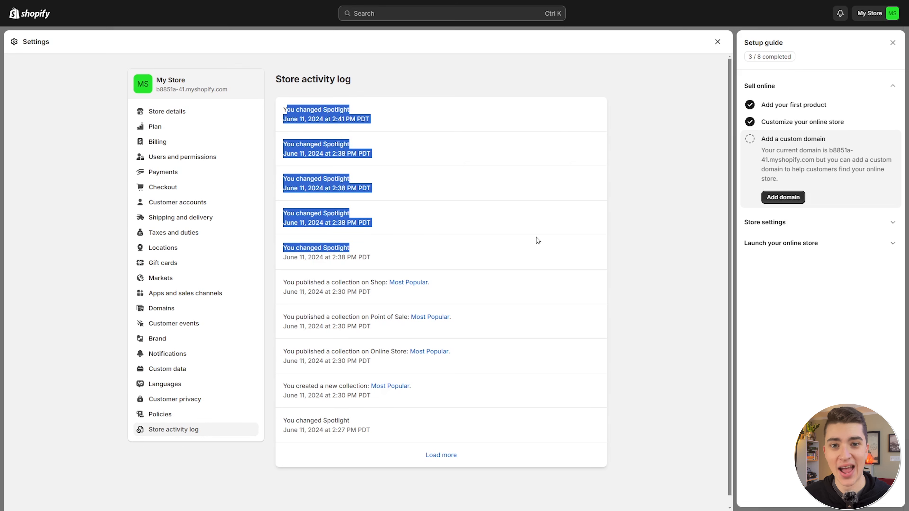
Step: Review the setup guide's launch tasks for placing a test order and removing the store password
left_click(769, 243)
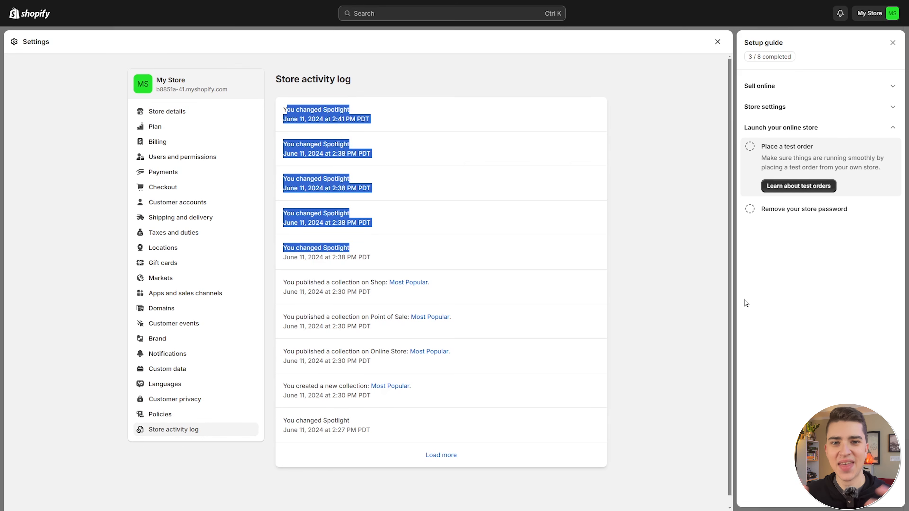
left_click(617, 285)
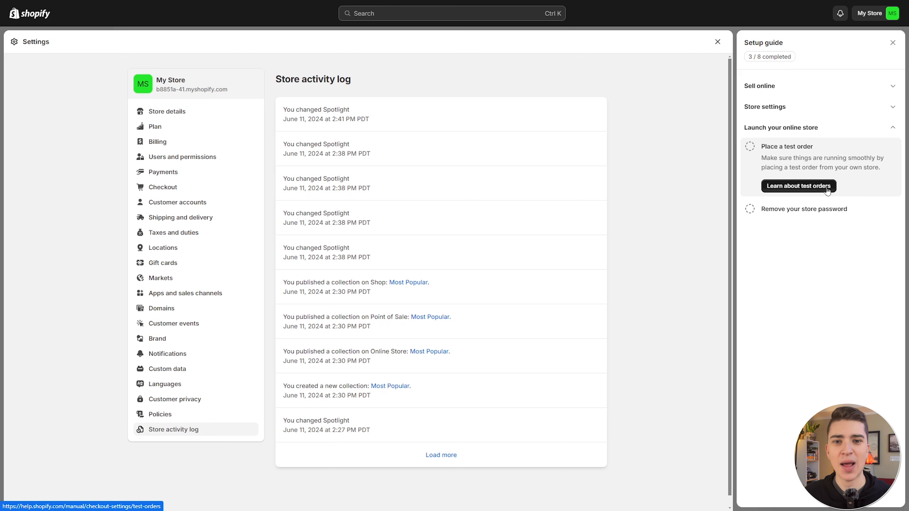
left_click(791, 209)
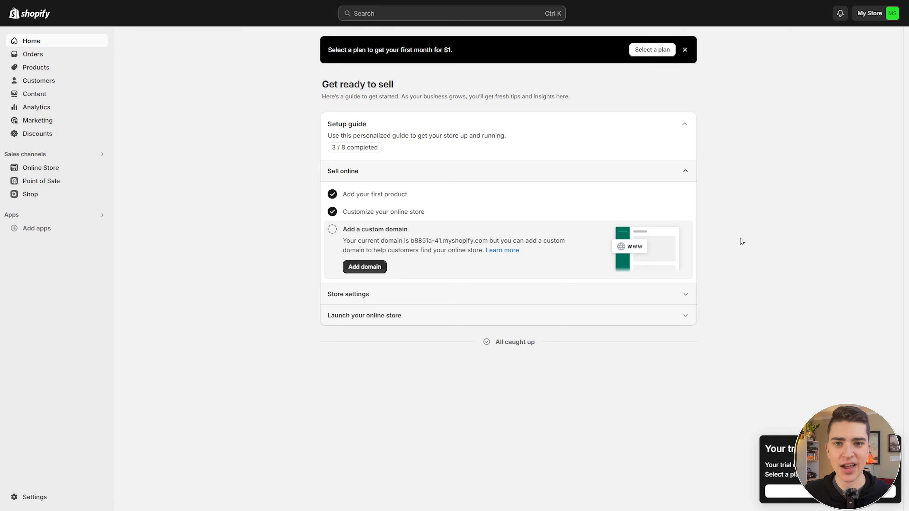
Step: From the store admin's app suggestions, go to the Shopify App Store and browse its popular, trending and recommended apps
left_click(42, 229)
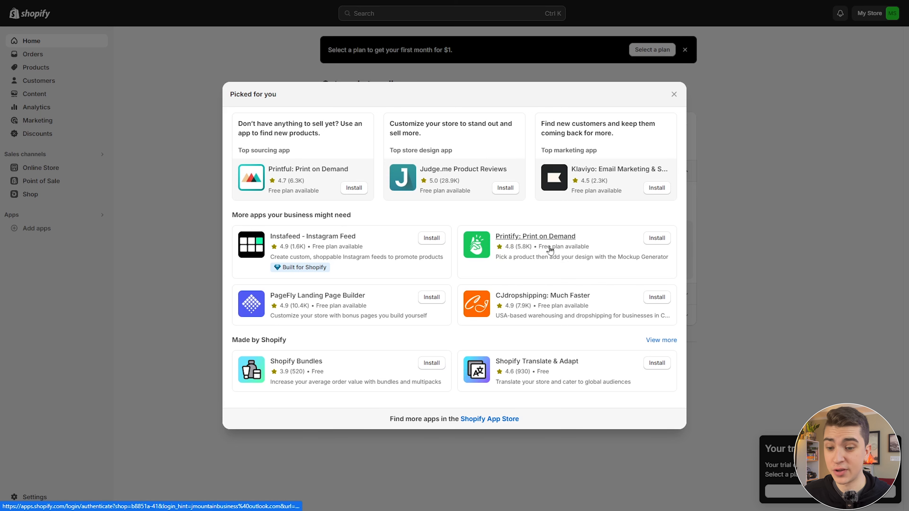
left_click(490, 420)
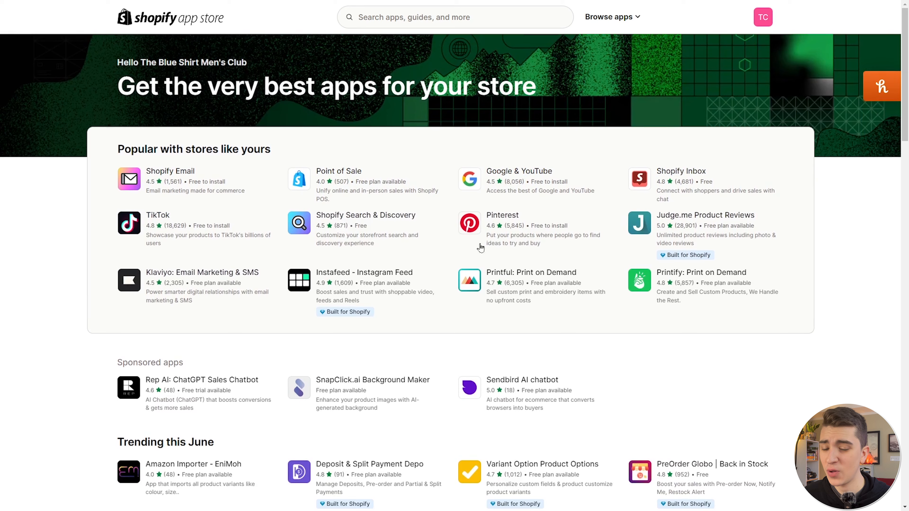
scroll(423, 194, "down", 10)
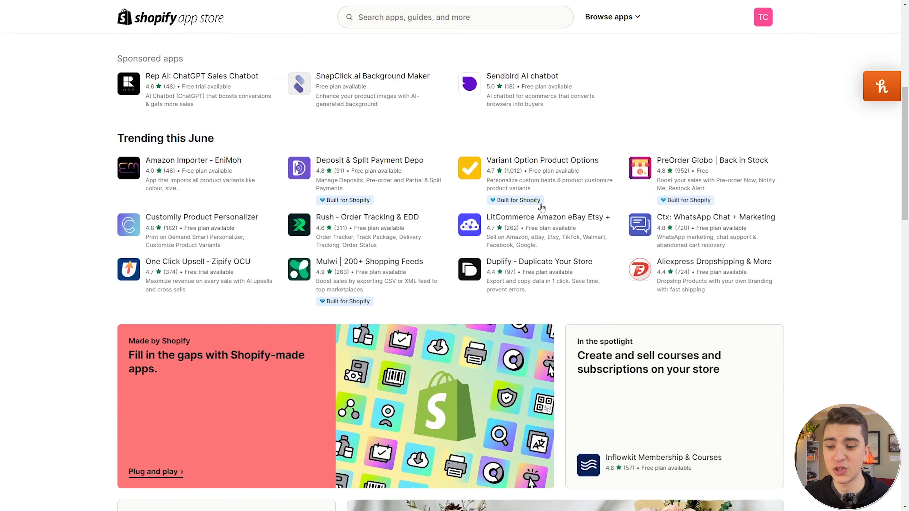
scroll(348, 183, "down", 9)
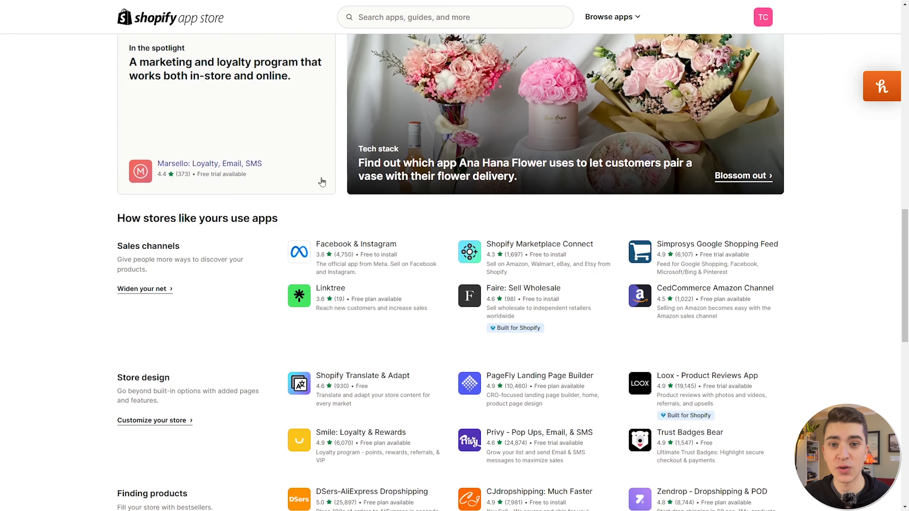